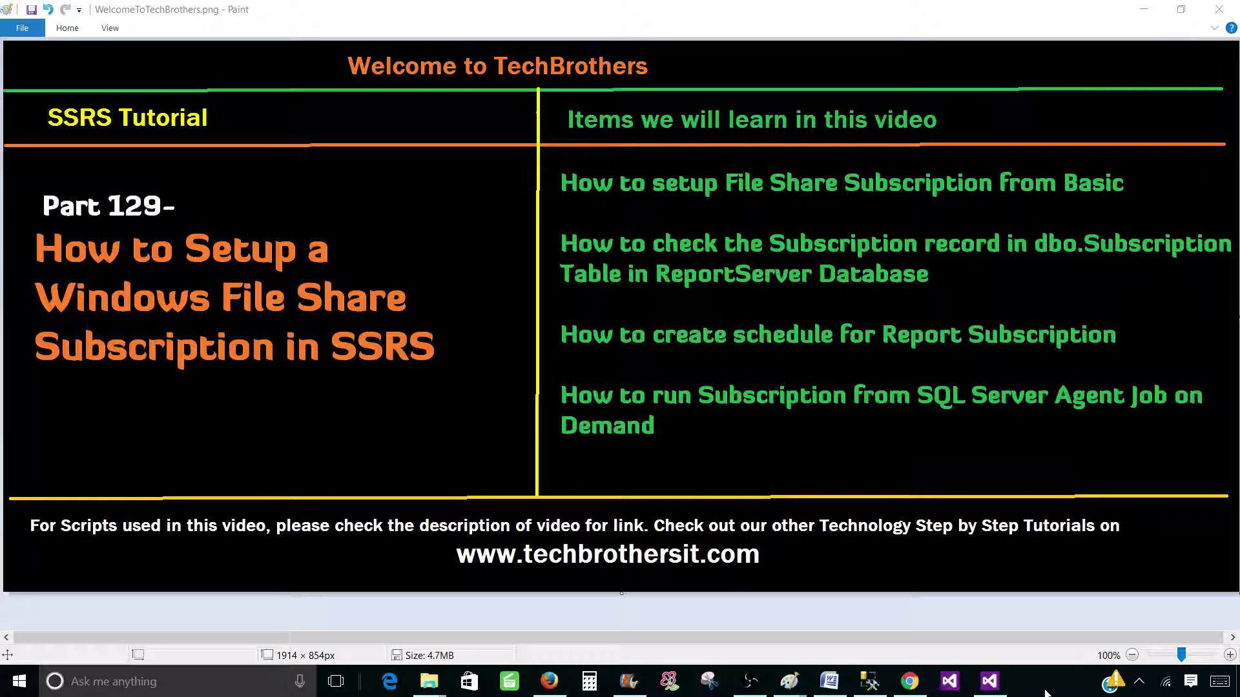
Open the Sales_Report folder, preview the ToolTipChart report, and return to the folder.
click(909, 681)
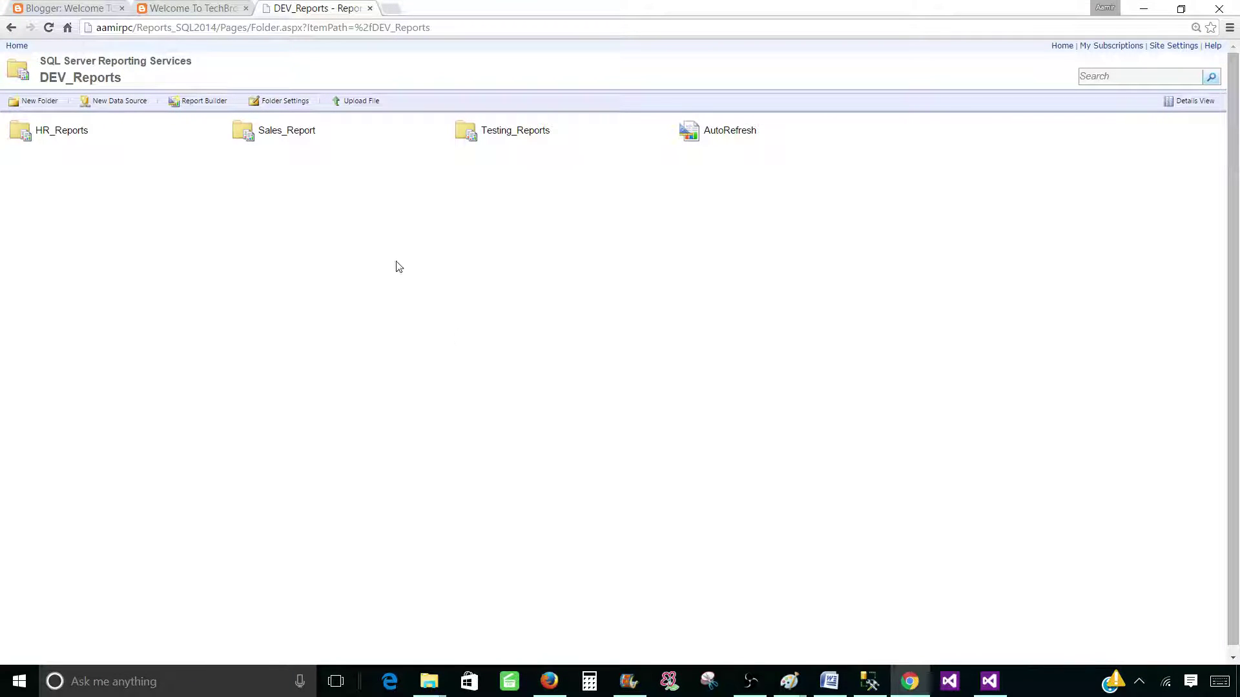
click(300, 135)
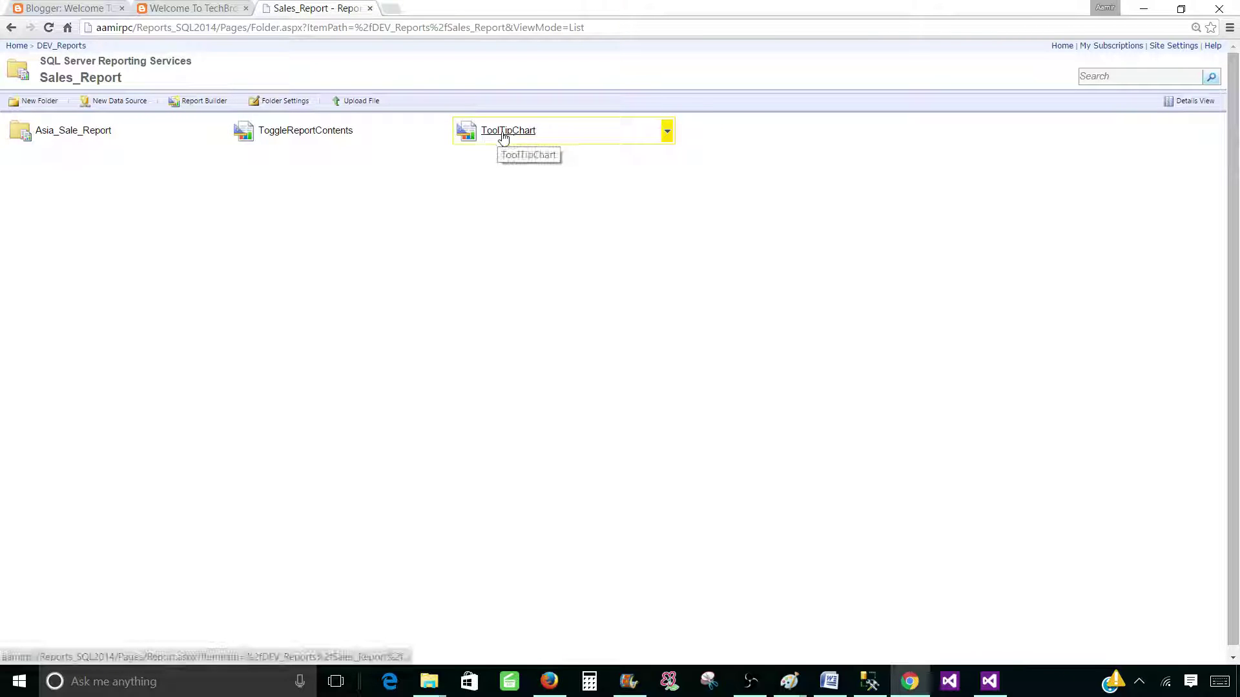
click(499, 137)
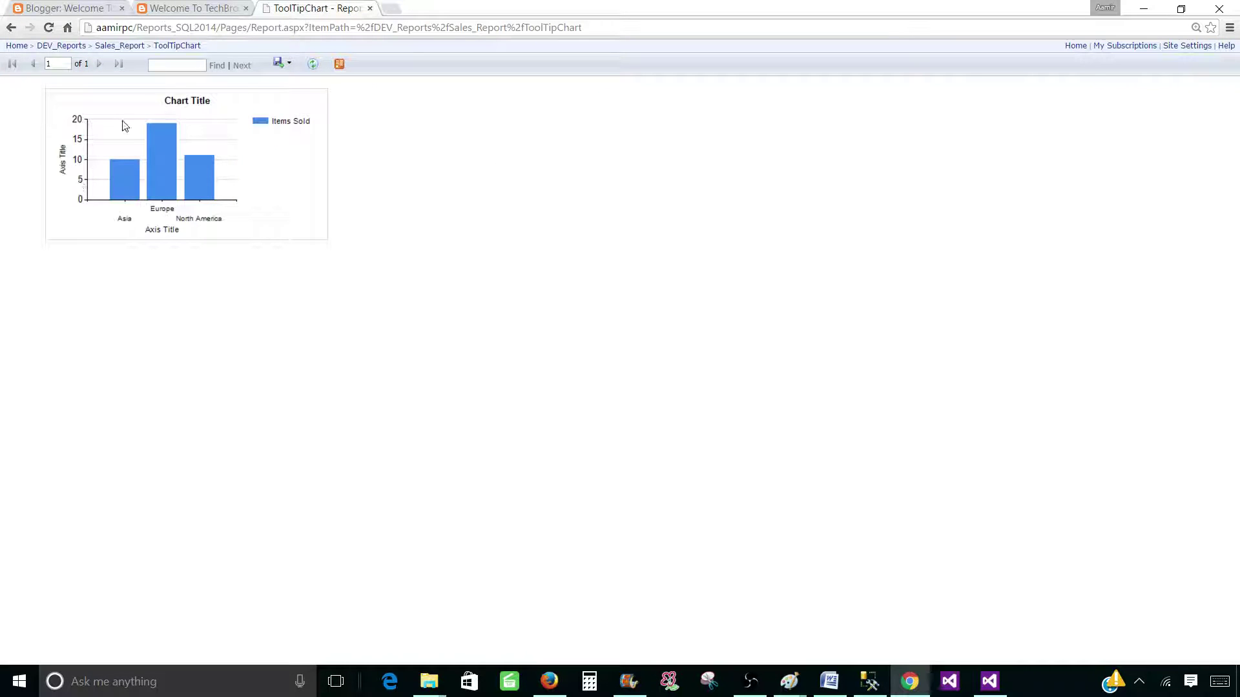
click(11, 27)
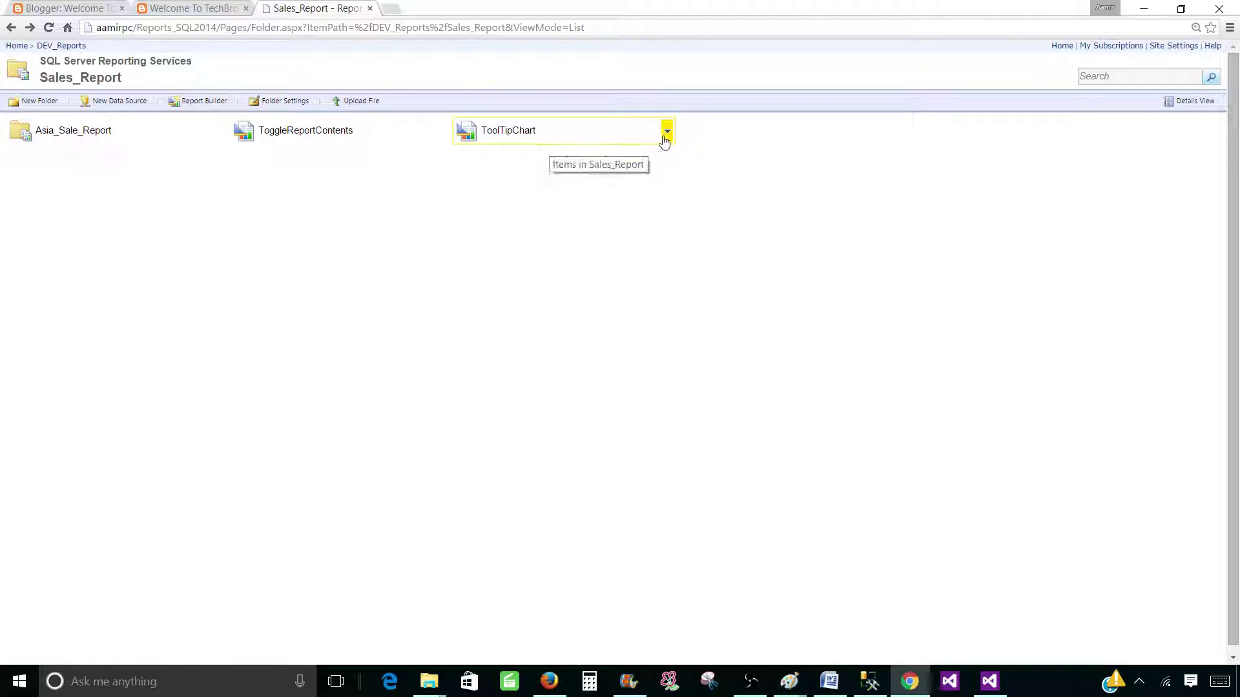
Open ToolTipChart's Manage page and its Subscriptions list, enlarging the page.
click(666, 137)
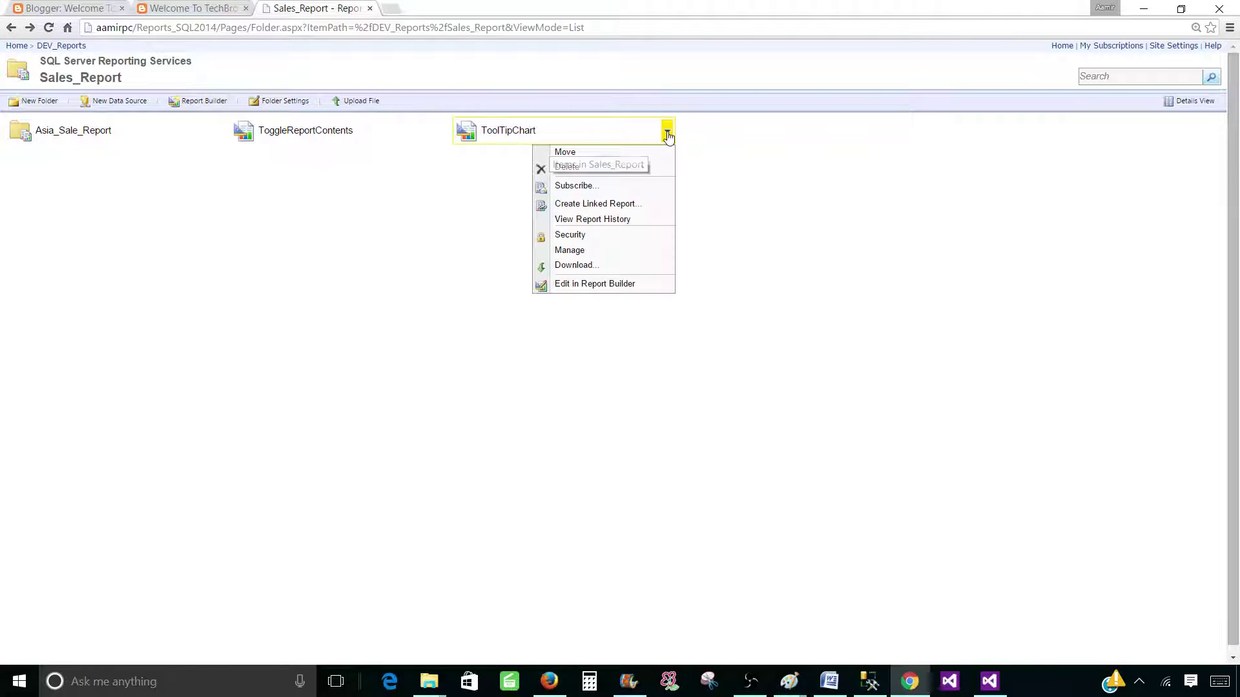
click(593, 254)
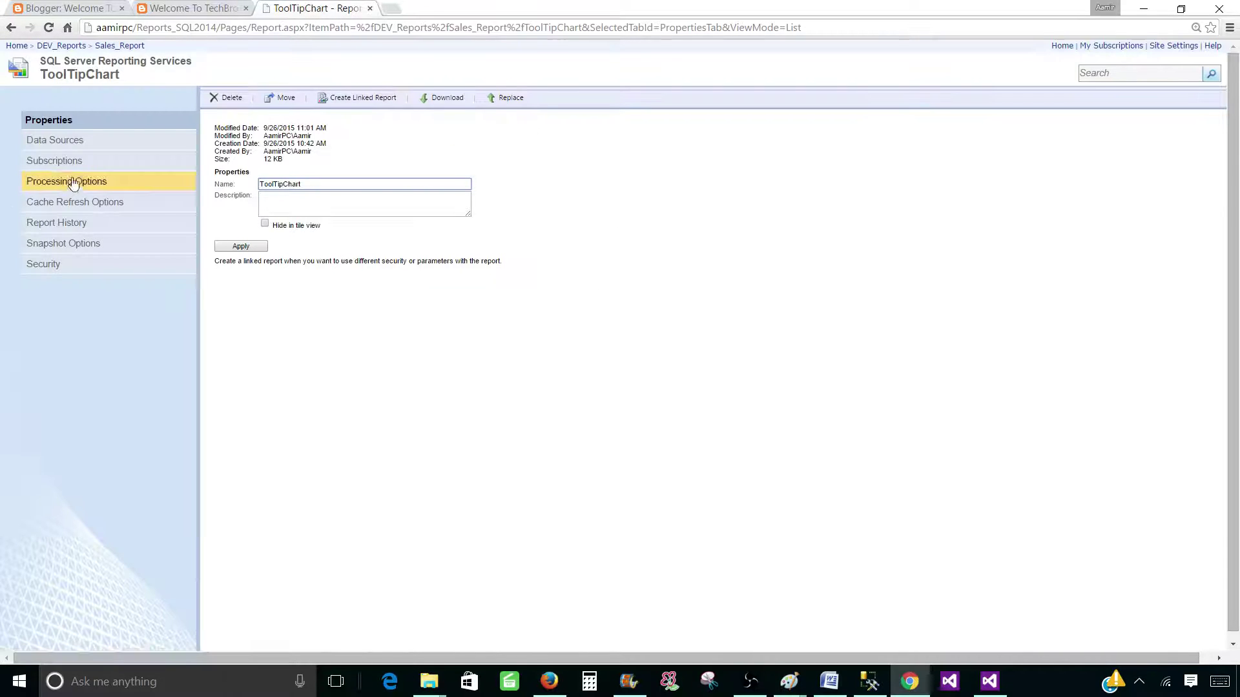
click(71, 163)
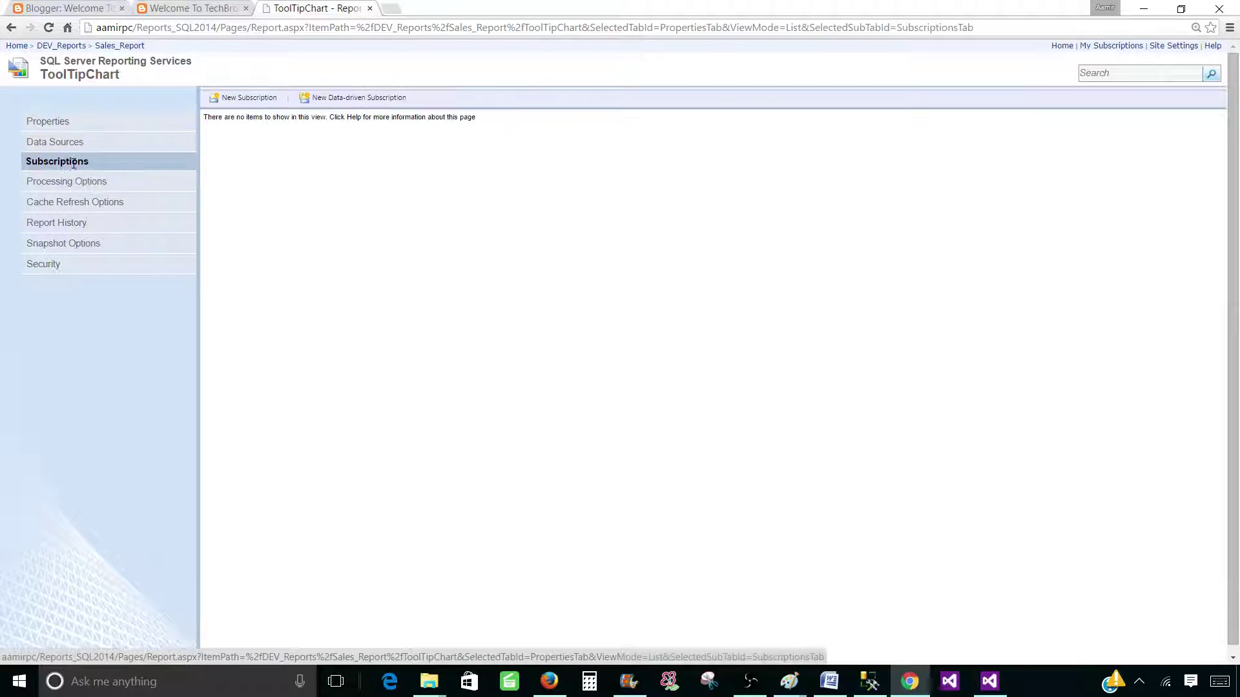
key(ctrl+plus)
key(ctrl+plus)
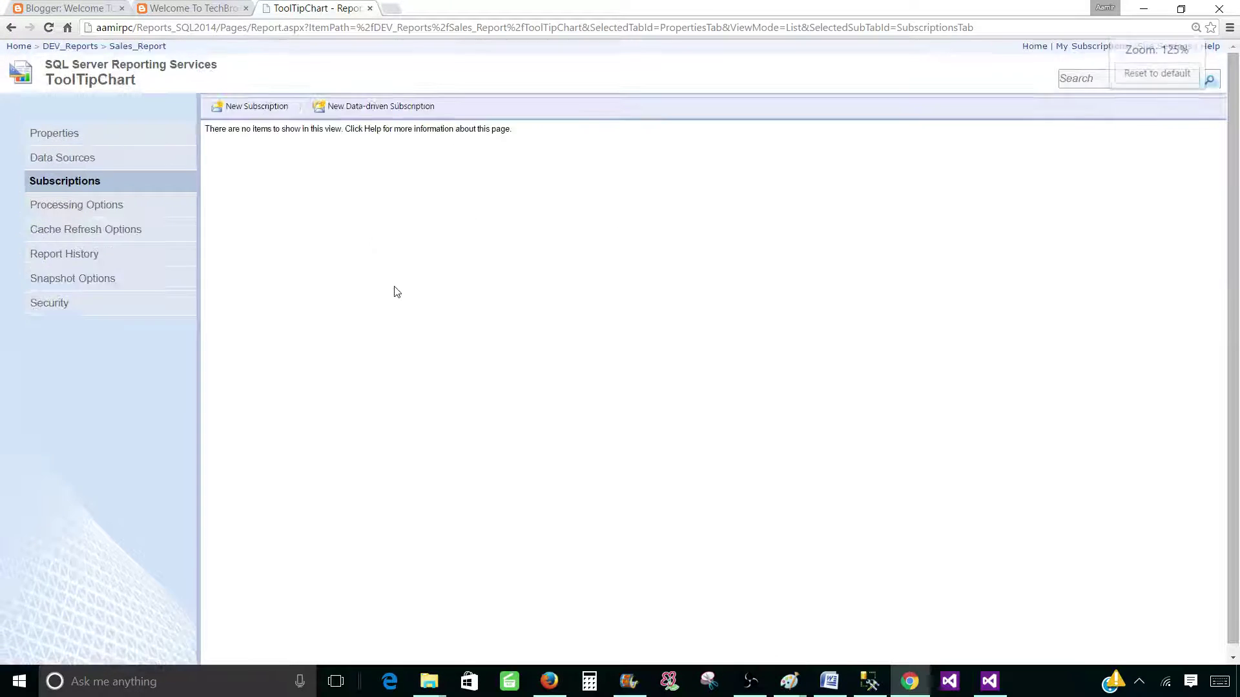
Start a new ToolTipChart subscription delivered by Windows File Share, with file name ToolTipChart.
click(244, 110)
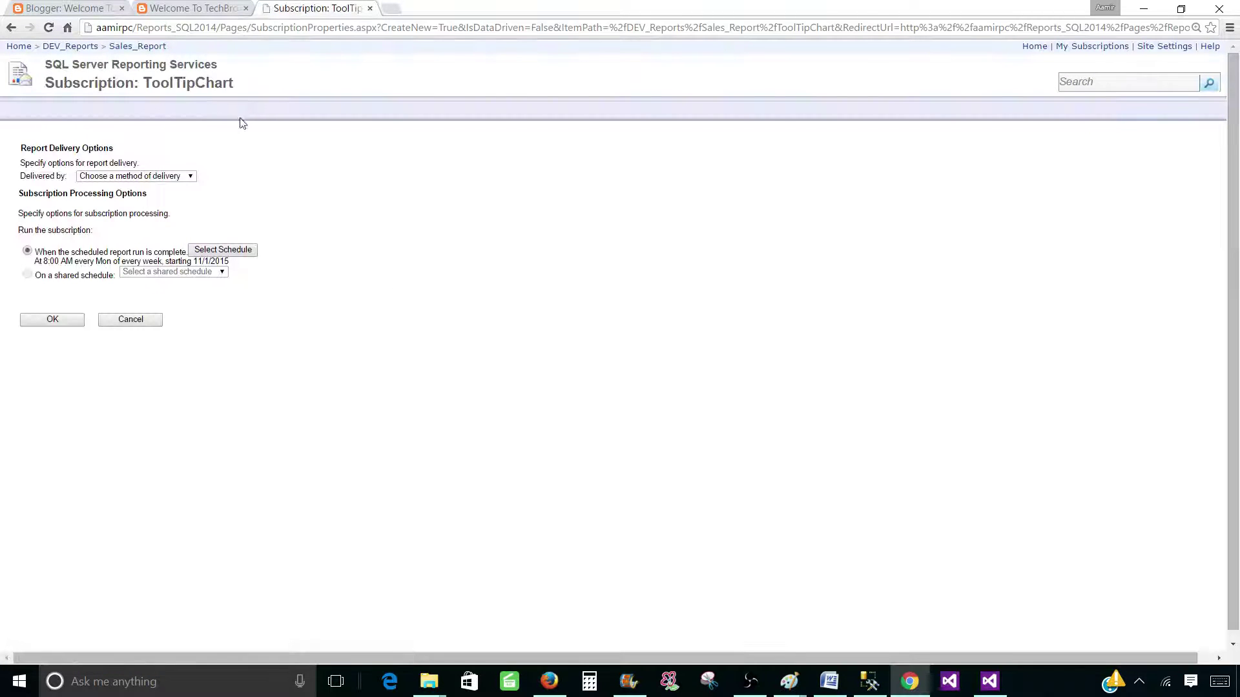
click(157, 177)
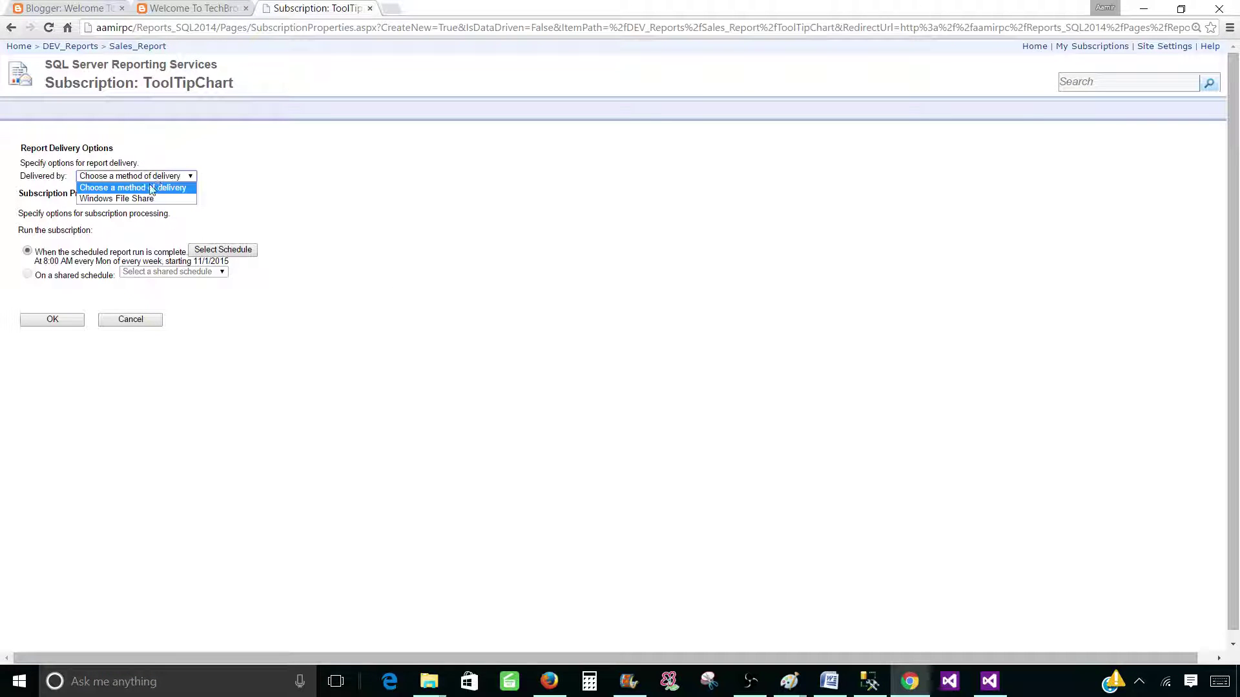
click(119, 202)
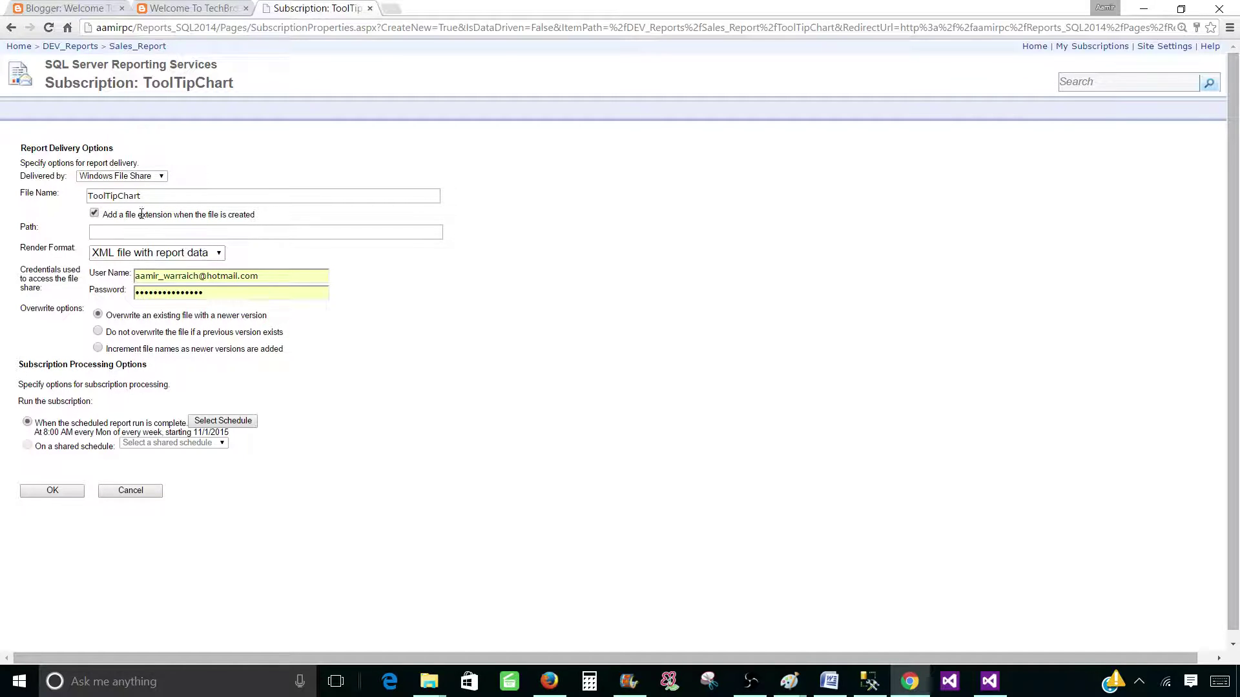
click(145, 198)
drag(164, 197, 86, 196)
click(116, 231)
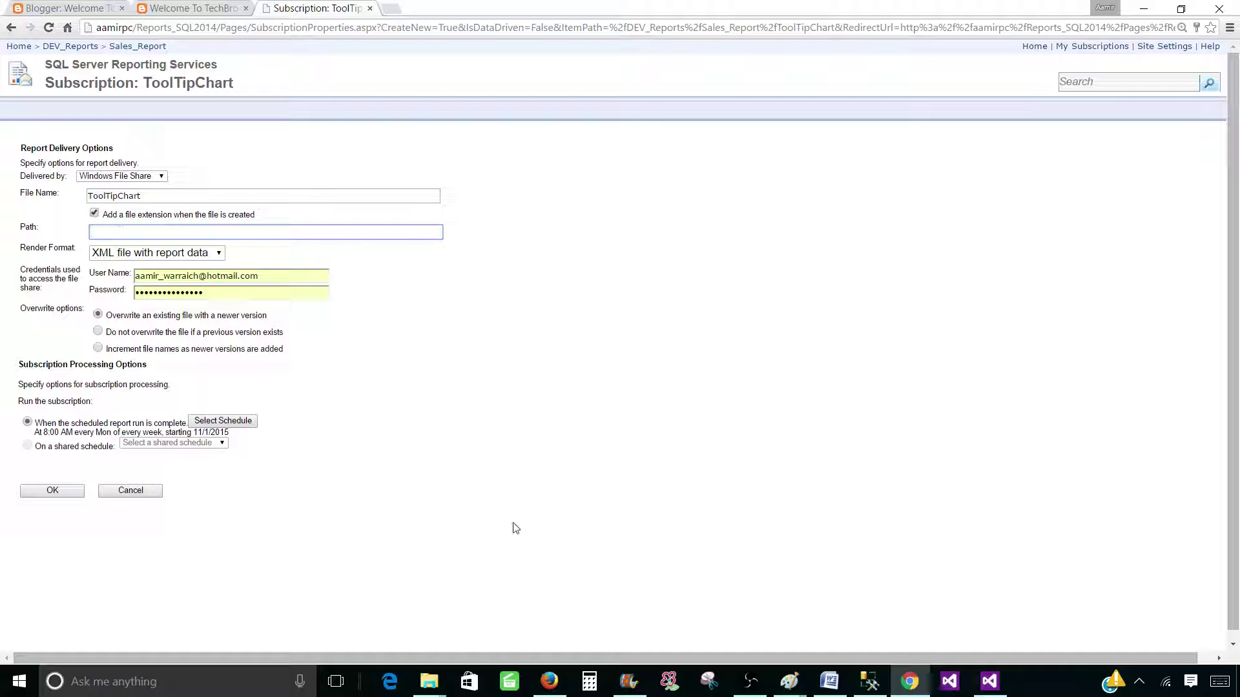
Copy the 'Videos' address from the Videos folder window's address bar.
click(431, 682)
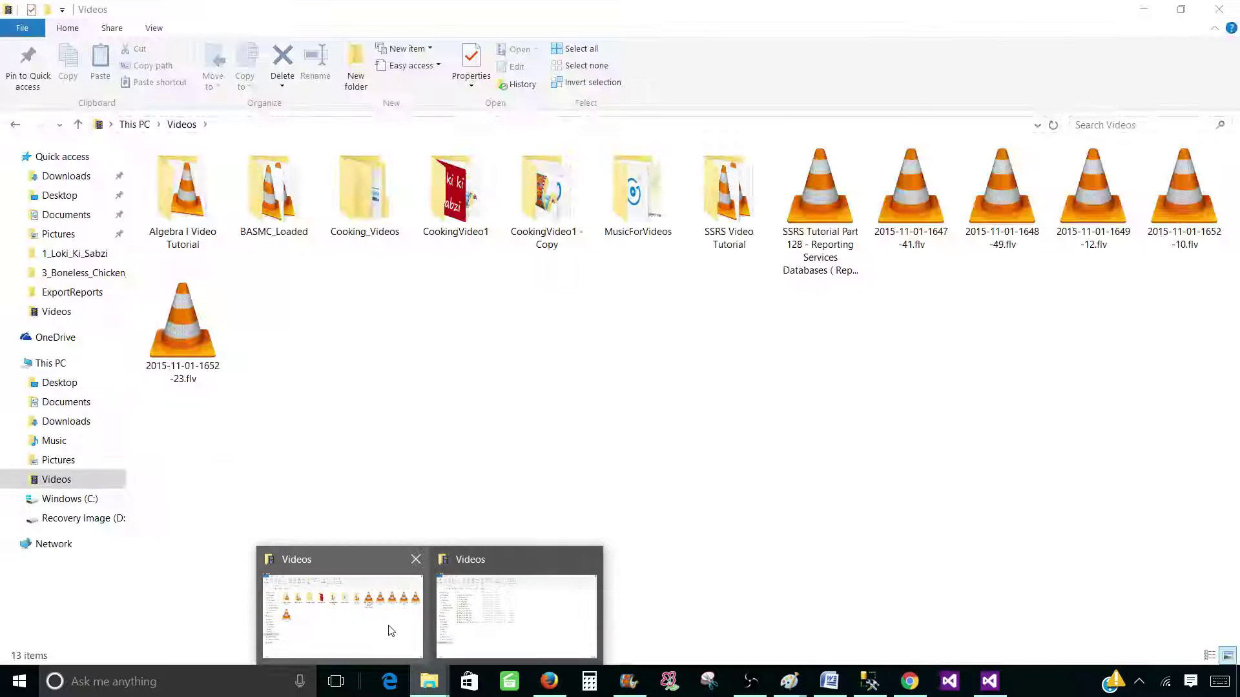
click(393, 625)
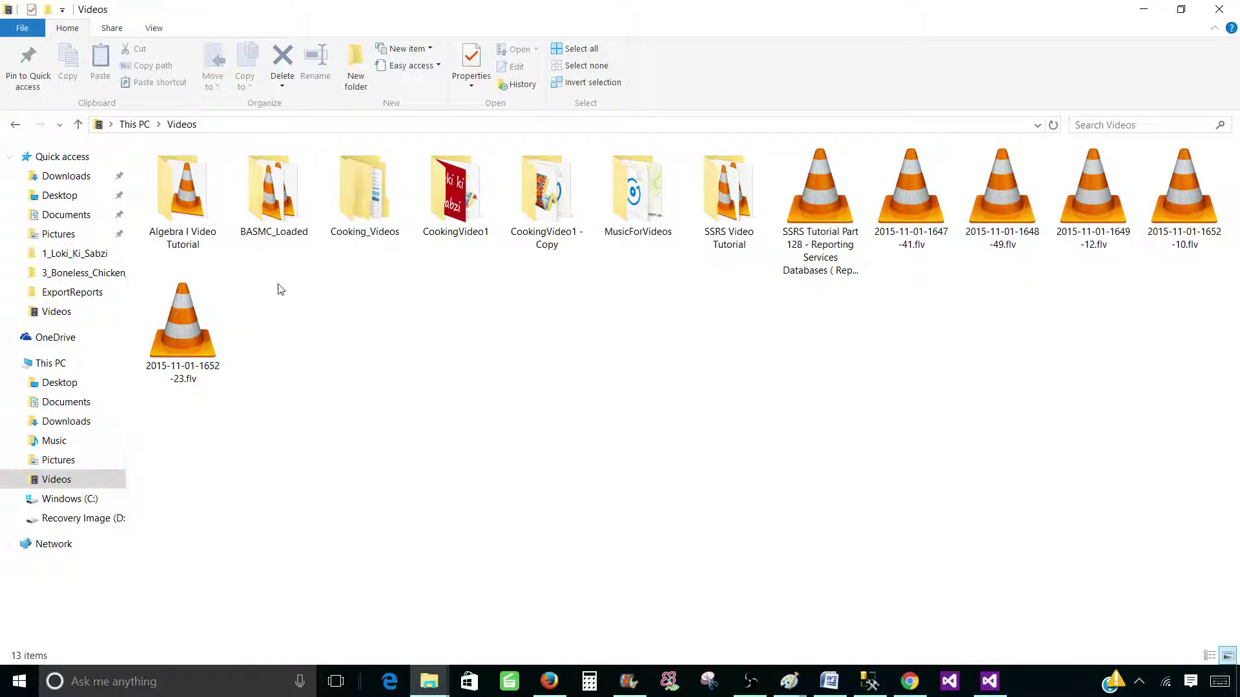
click(166, 124)
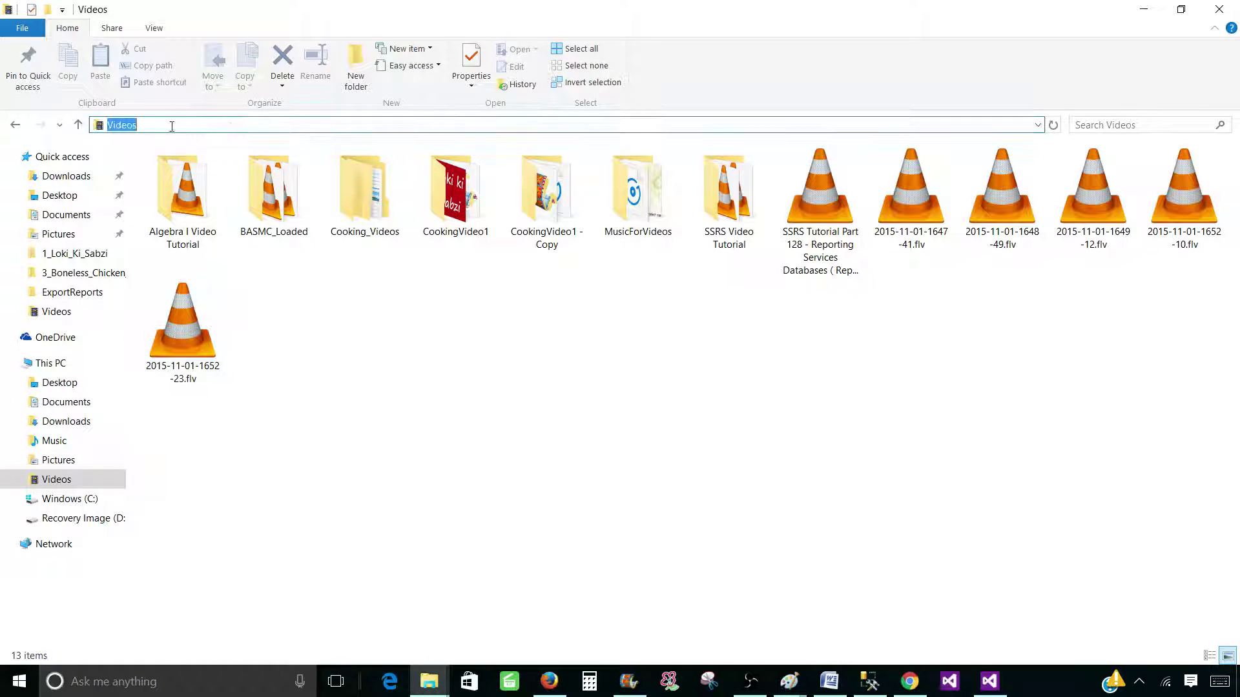
right_click(132, 127)
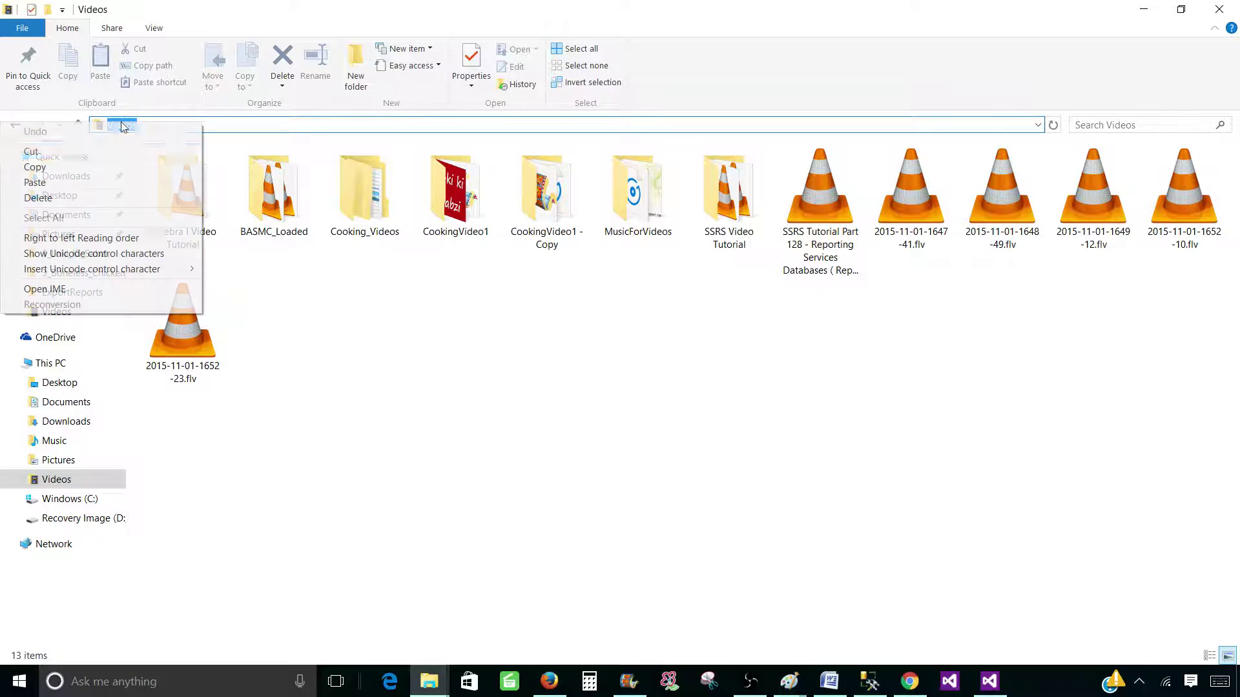
click(83, 169)
Paste Videos into the subscription's Path field and leave it to trigger validation.
click(909, 681)
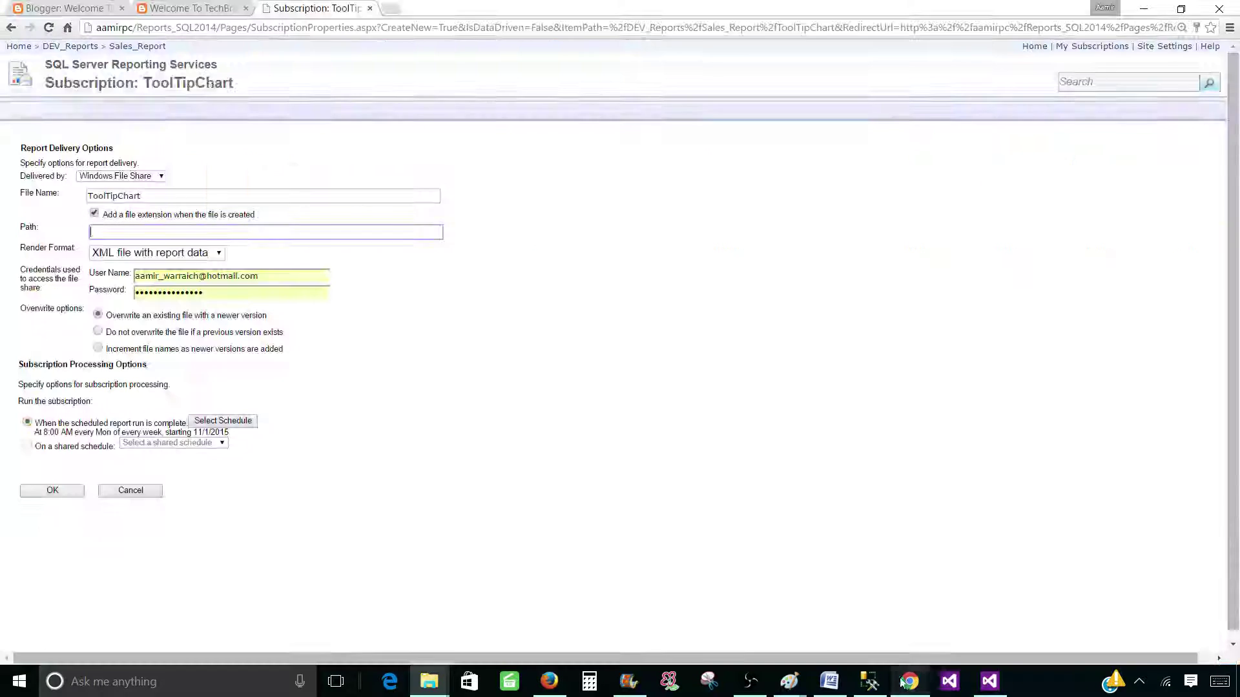
click(235, 235)
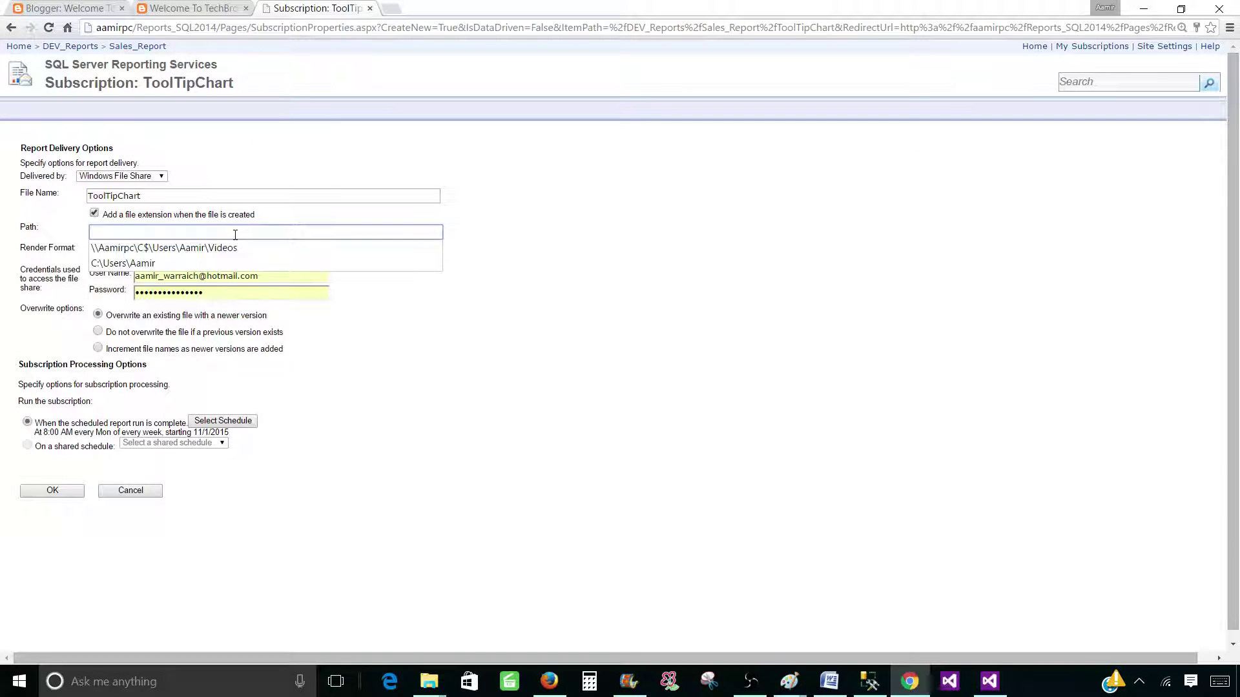
key(ctrl+v)
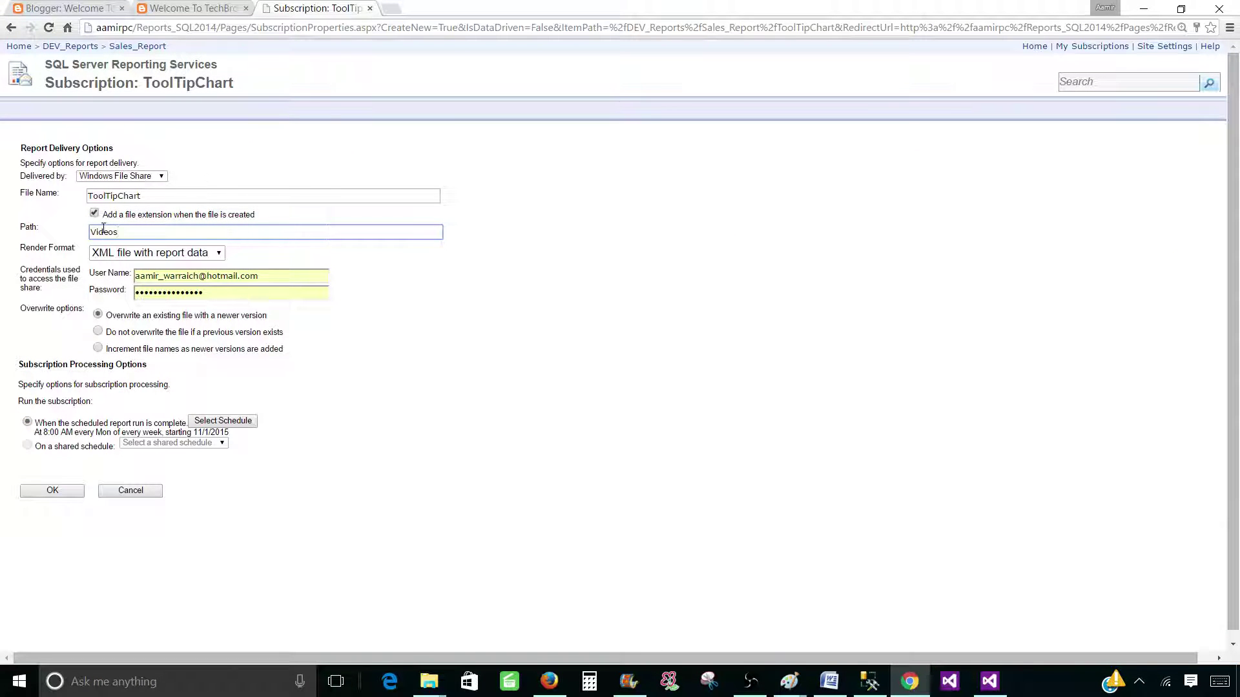
drag(126, 231, 93, 231)
click(508, 357)
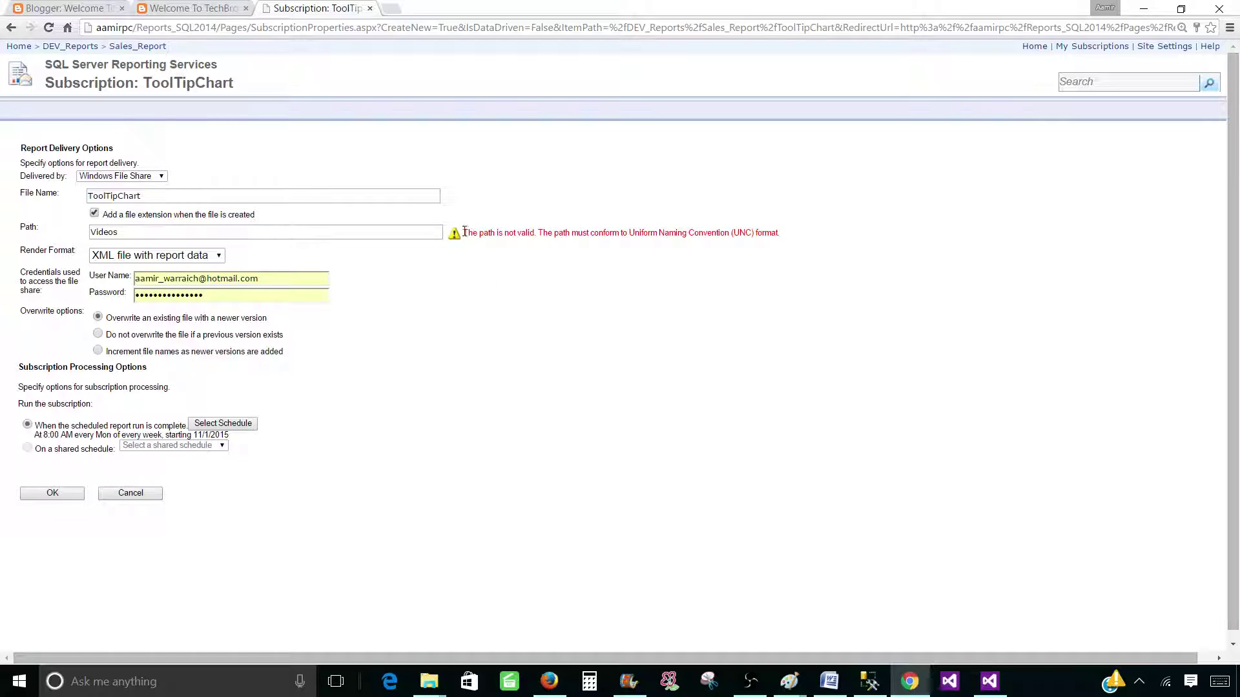
Review the warning that the path must be in UNC format, then delete Videos from Path.
drag(464, 231, 579, 236)
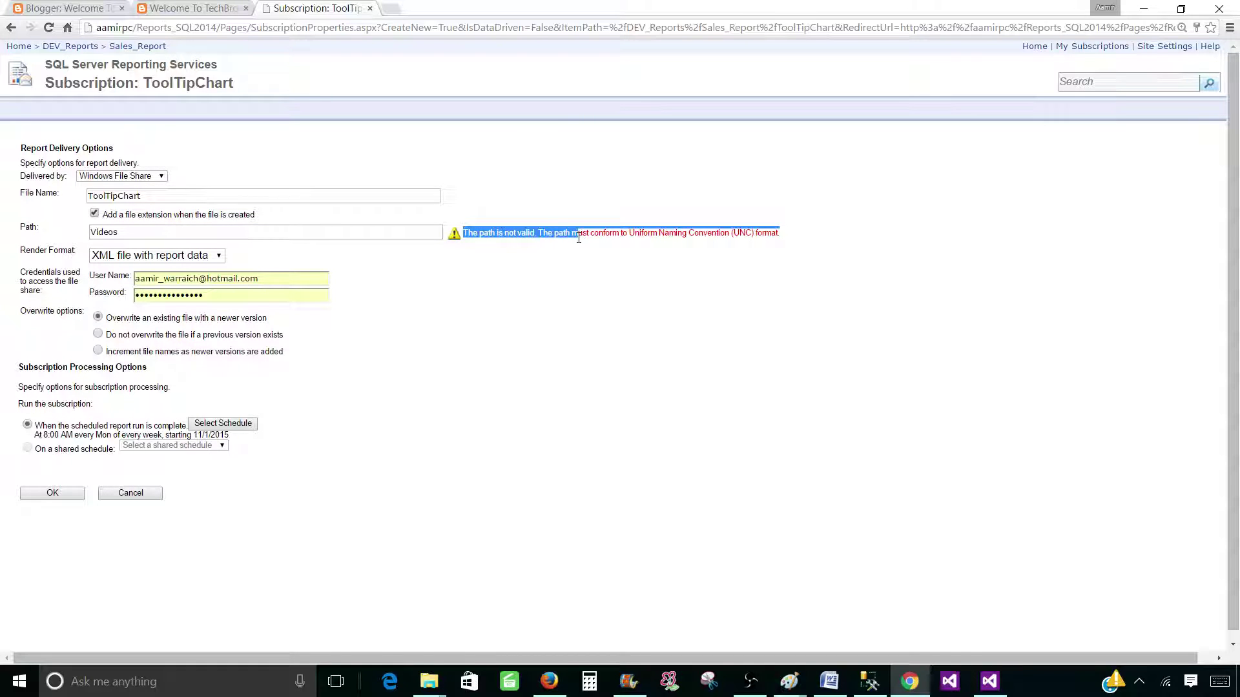
click(573, 240)
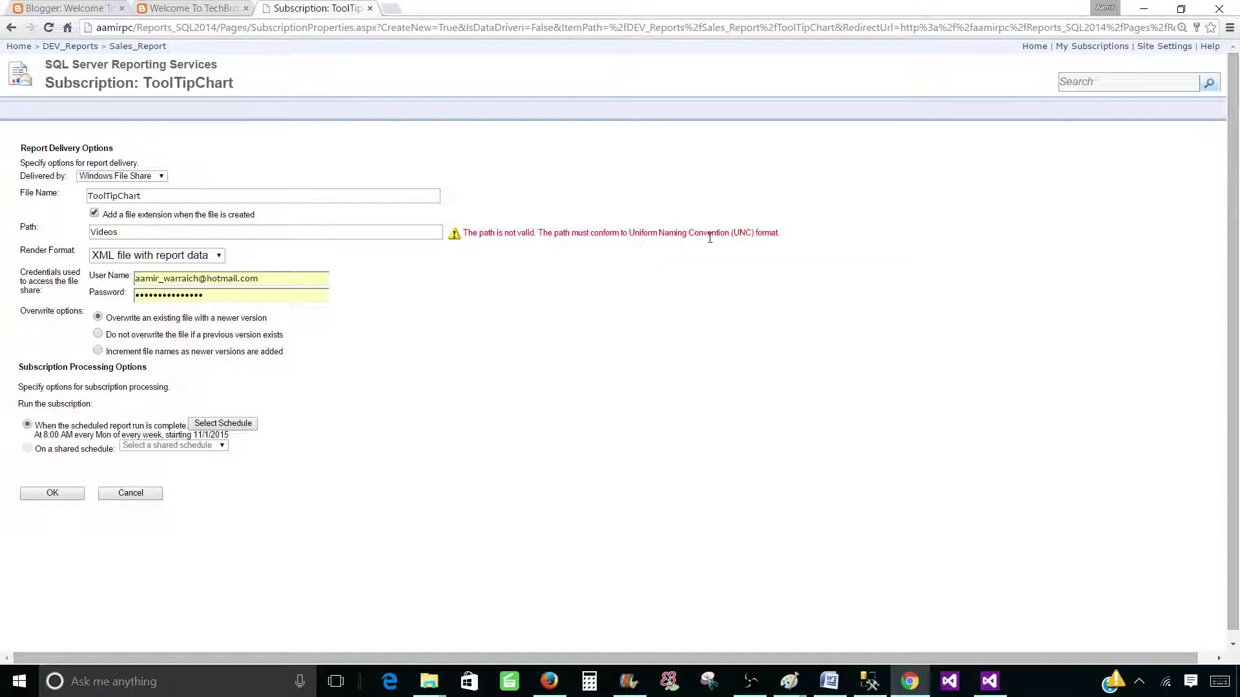
drag(736, 233, 759, 233)
click(759, 234)
drag(571, 235, 794, 237)
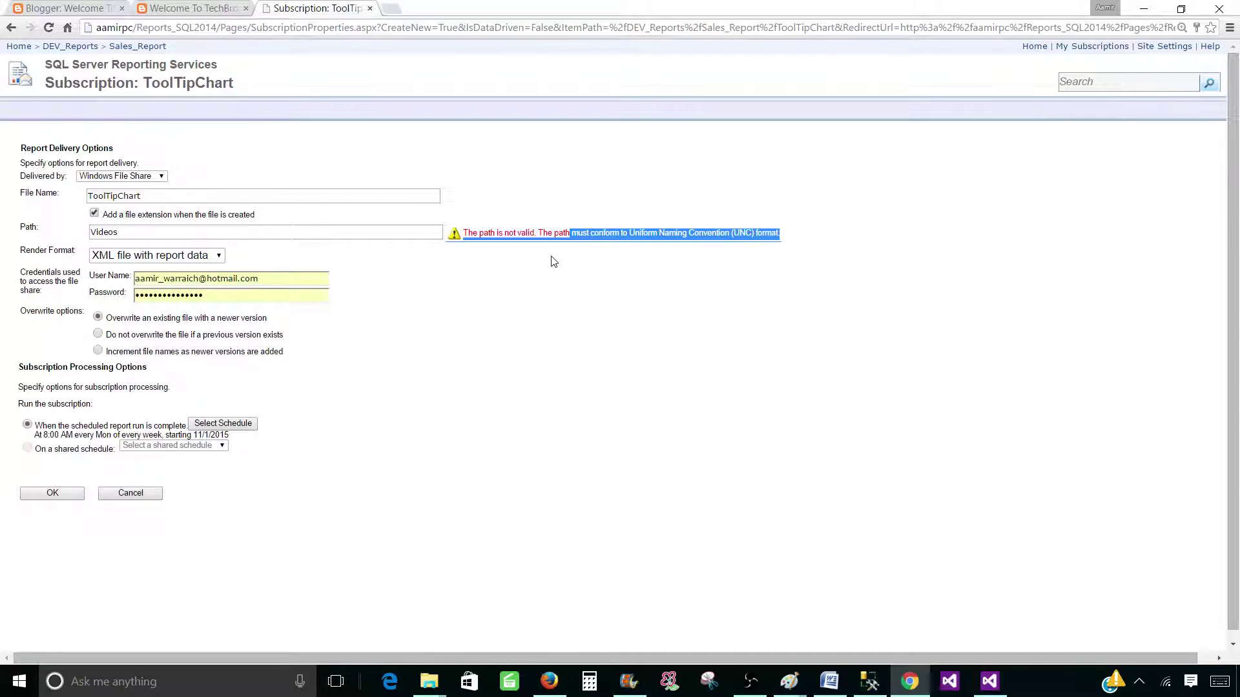
drag(124, 232, 63, 233)
key(Delete)
Copy the Location value from the Videos folder's Properties dialog, then cancel it.
click(429, 681)
click(399, 645)
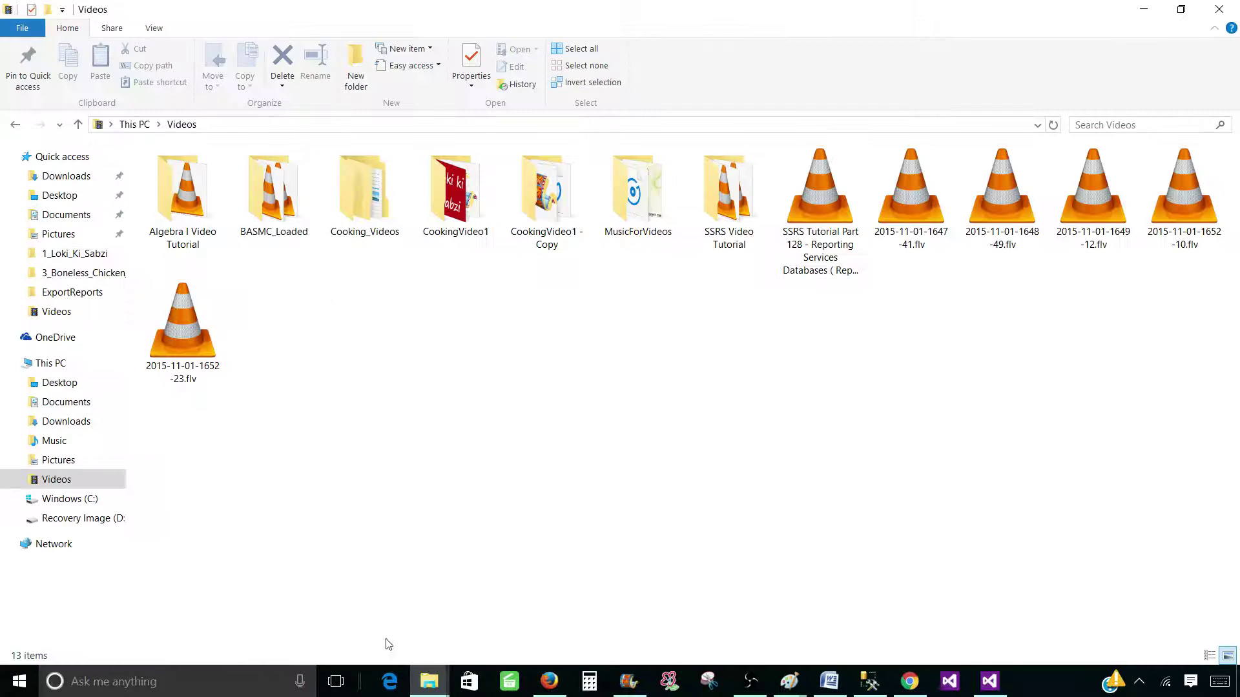
right_click(404, 373)
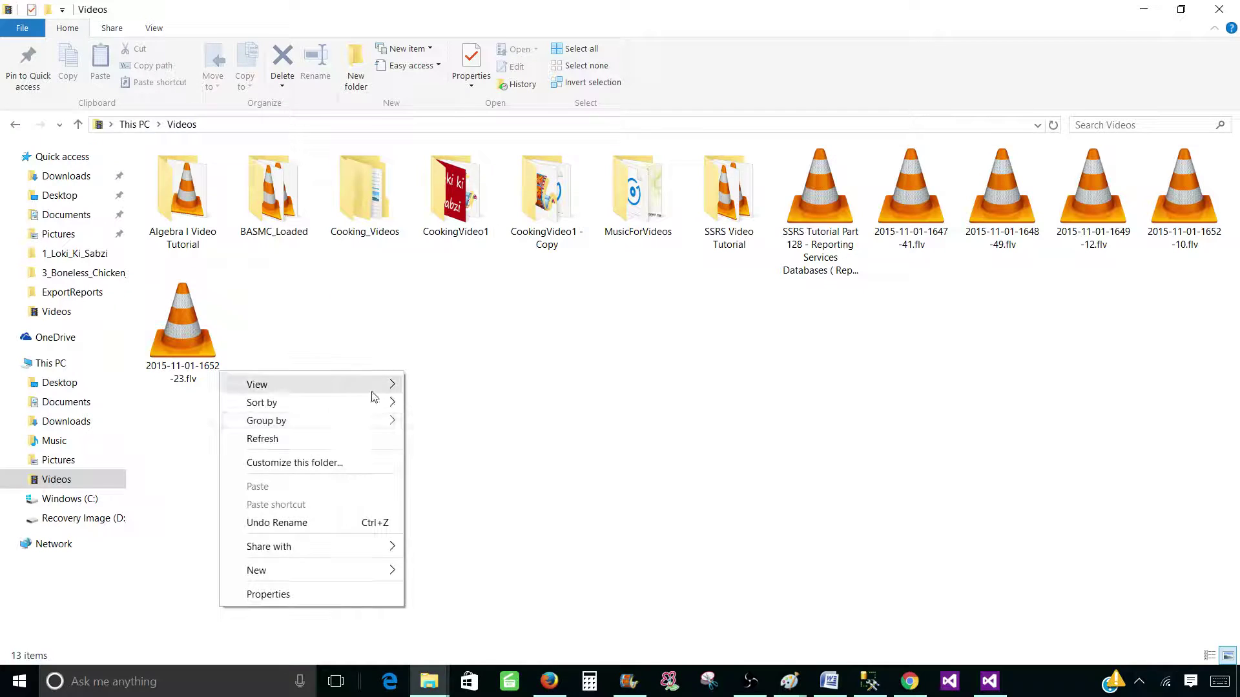
click(303, 594)
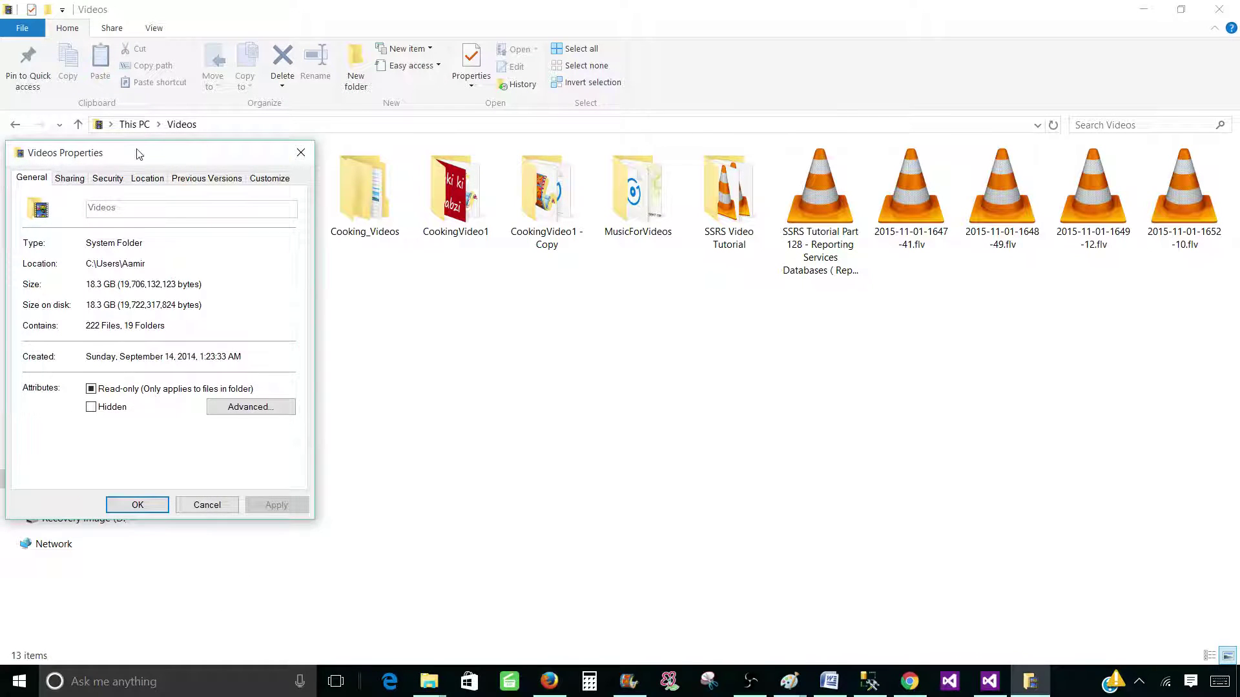
drag(139, 154, 575, 174)
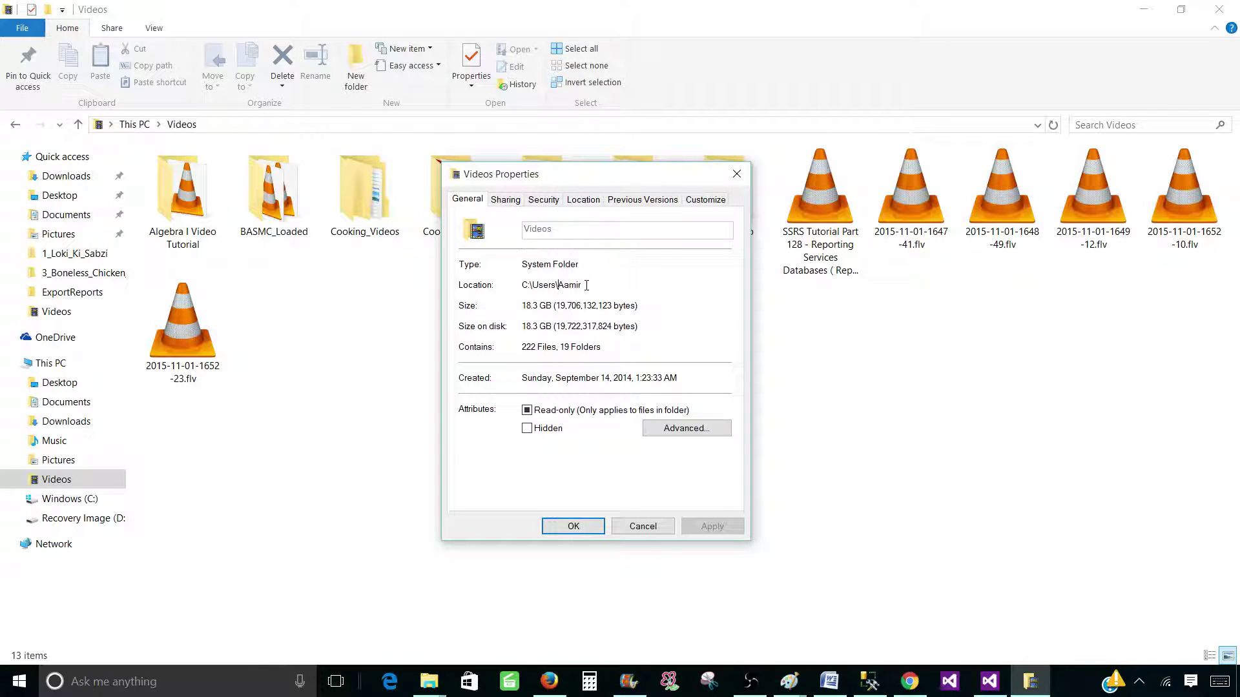
drag(586, 285, 506, 285)
right_click(528, 284)
click(491, 328)
click(643, 526)
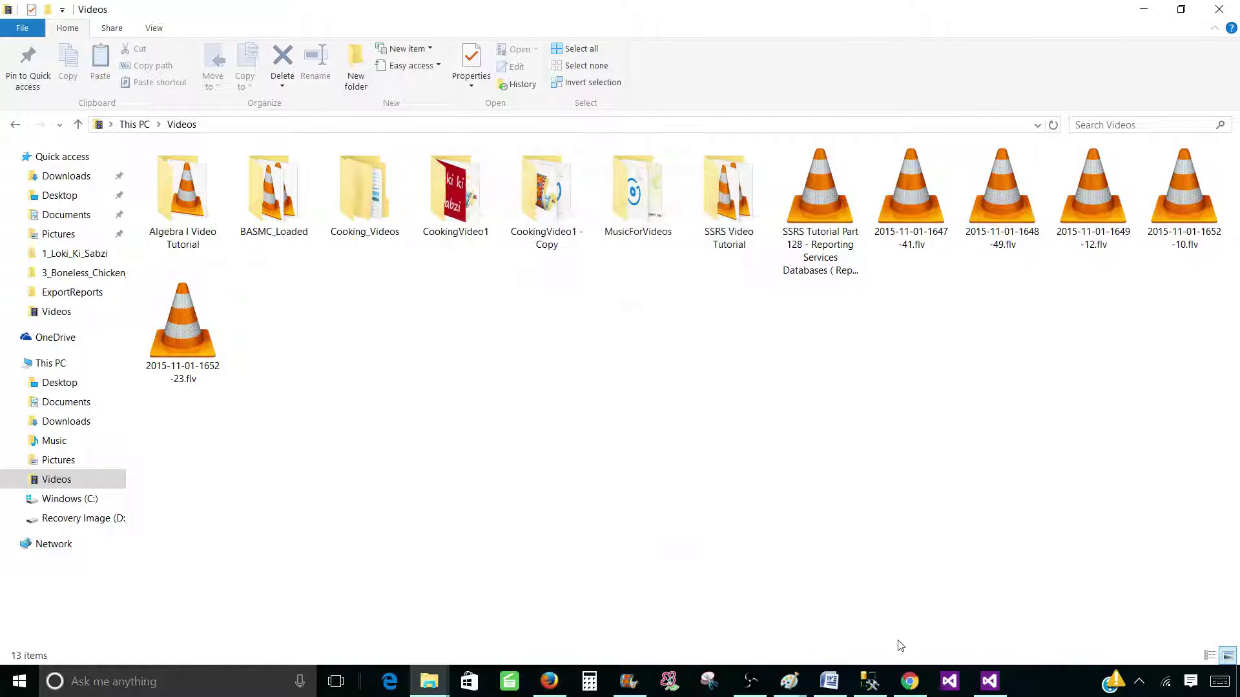
Paste the copied local folder location into Path, then clear it as invalid.
click(909, 681)
click(236, 233)
right_click(236, 233)
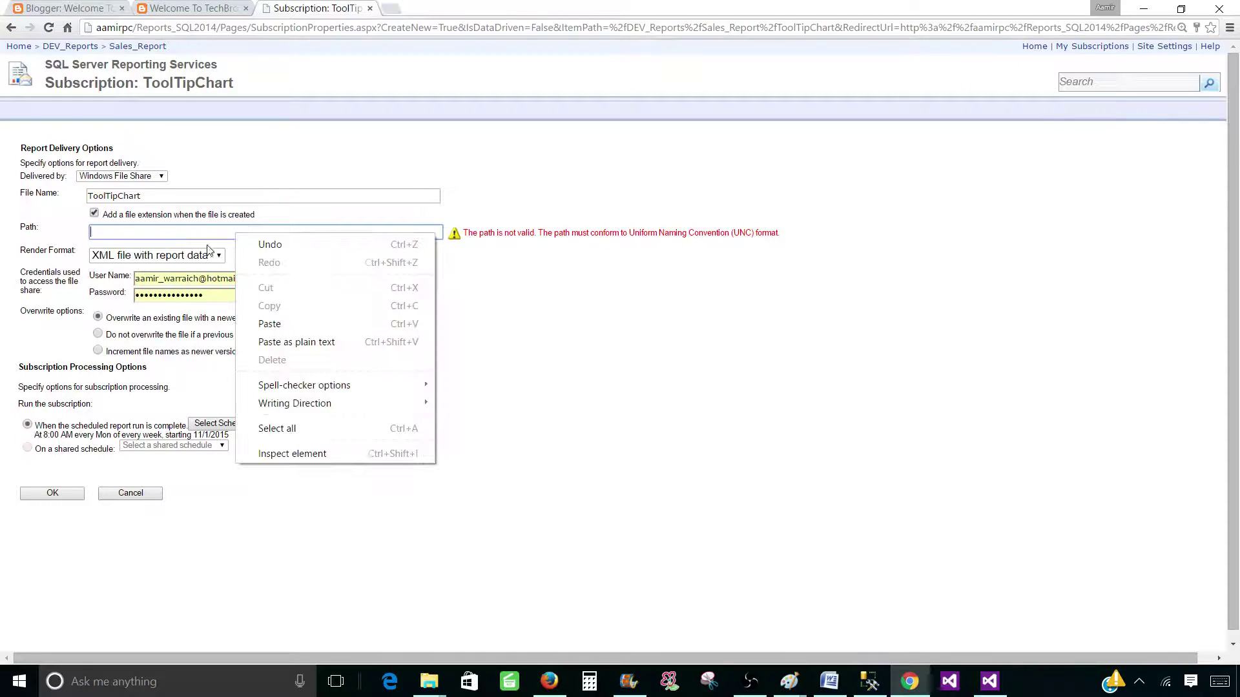
click(277, 330)
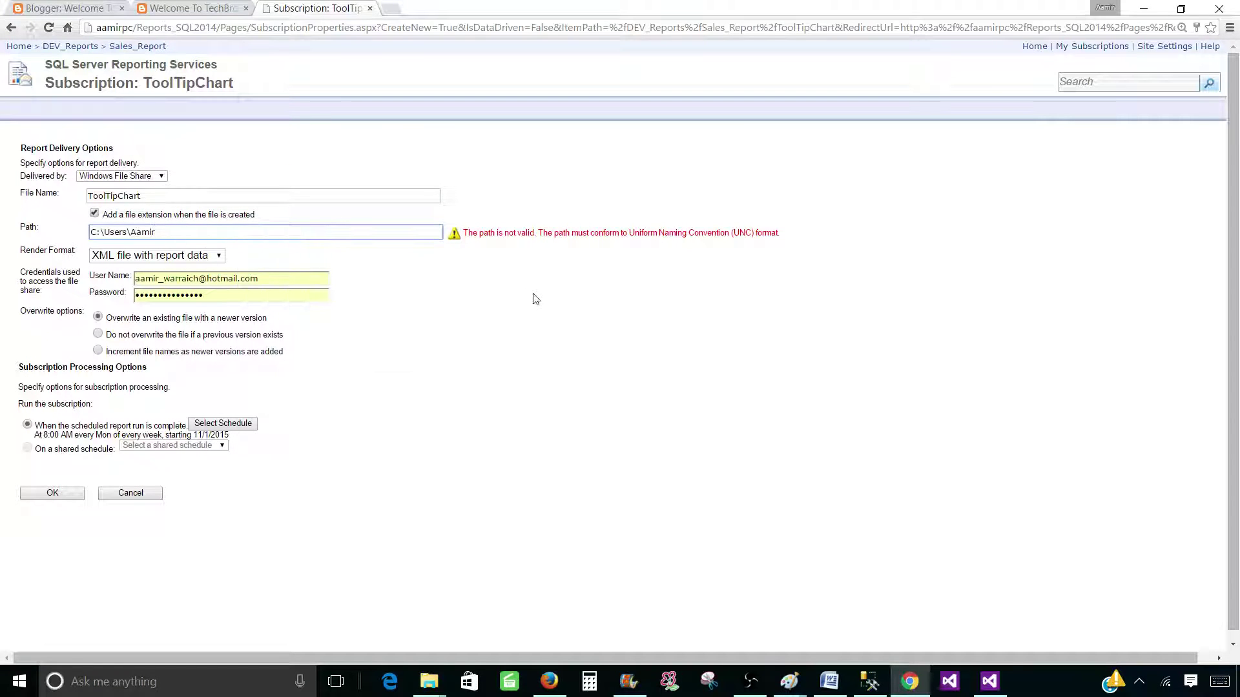
triple_click(117, 231)
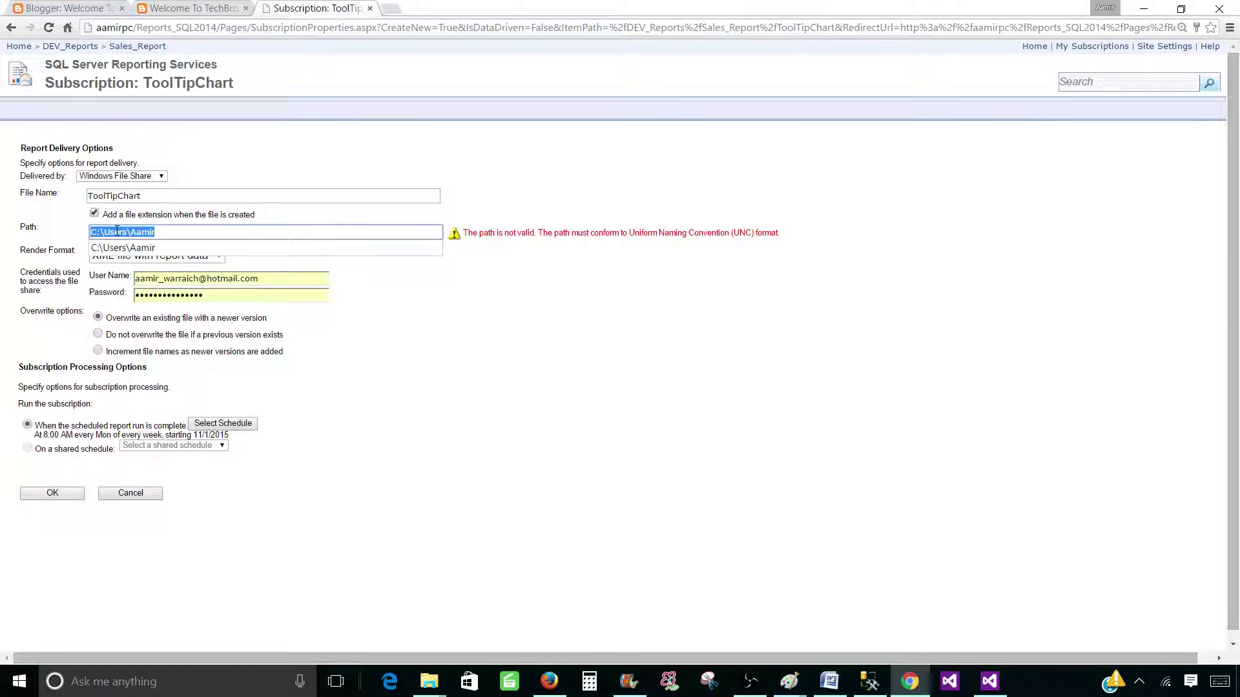
click(110, 231)
drag(97, 231, 98, 231)
key(ctrl+a)
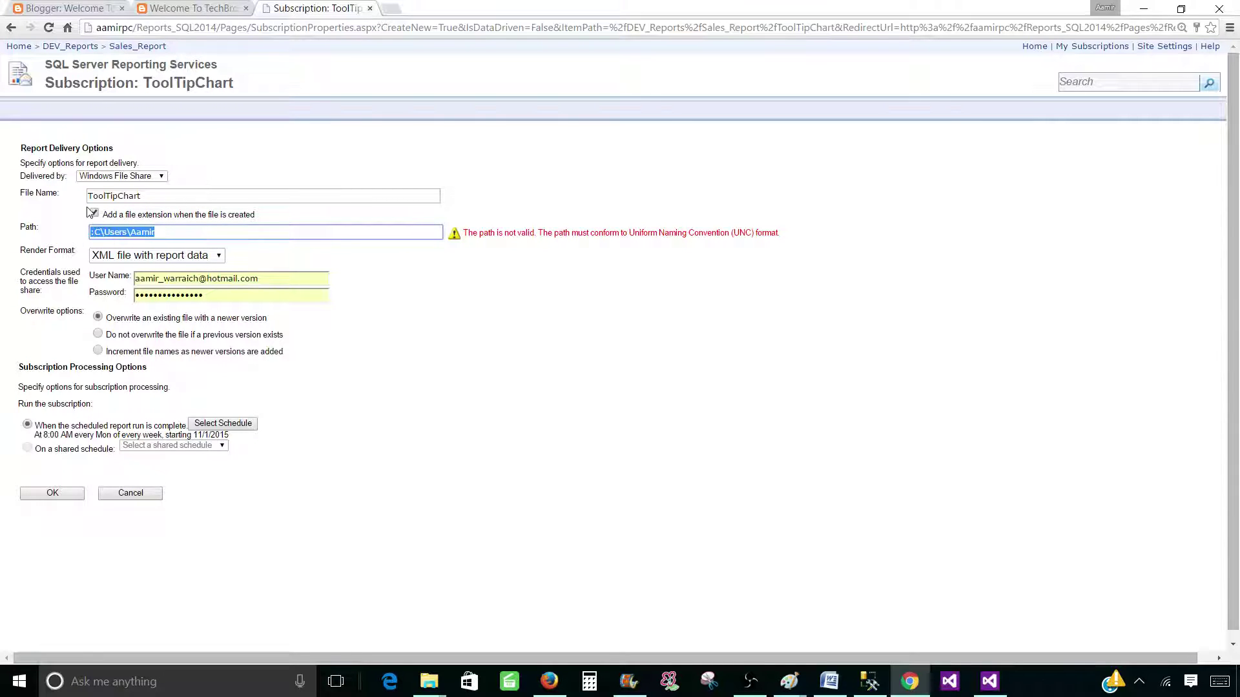
key(BackSpace)
Bring up the Run dialog showing the computer's C$ share address.
right_click(19, 681)
click(55, 633)
click(121, 575)
drag(64, 575, 109, 576)
Append a backslash to the C$ share path in the Run box and copy the whole path.
click(75, 576)
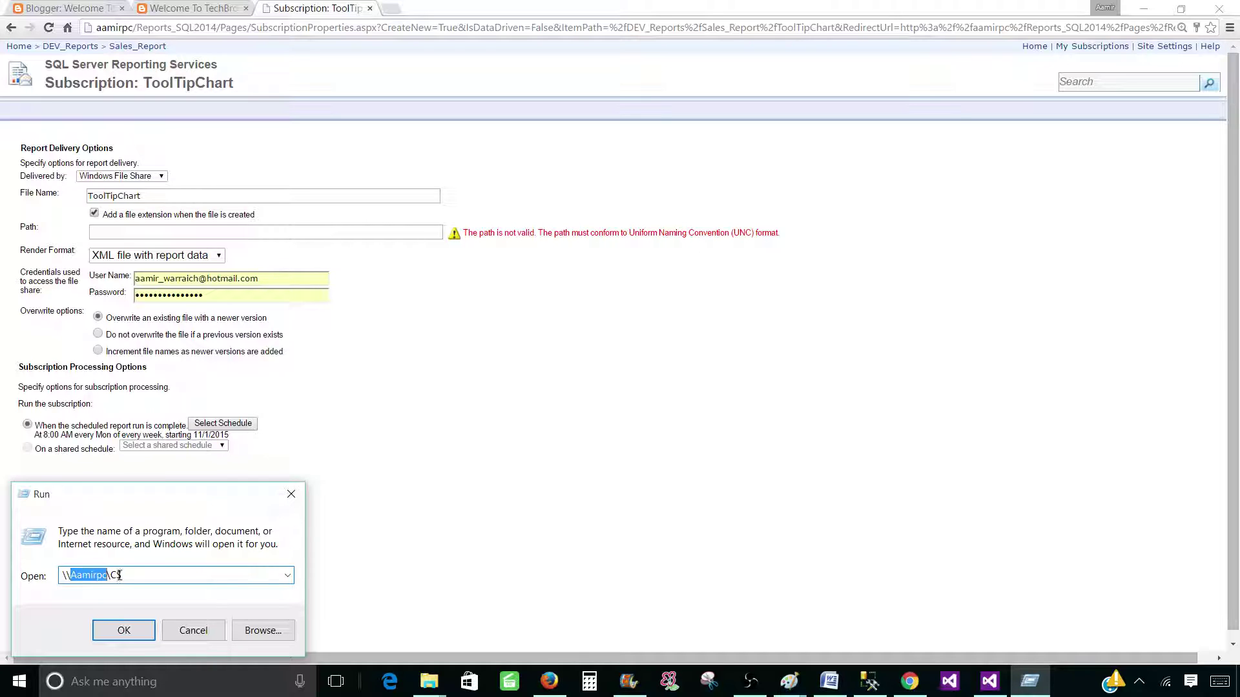
drag(121, 575, 113, 573)
click(116, 575)
text(\)
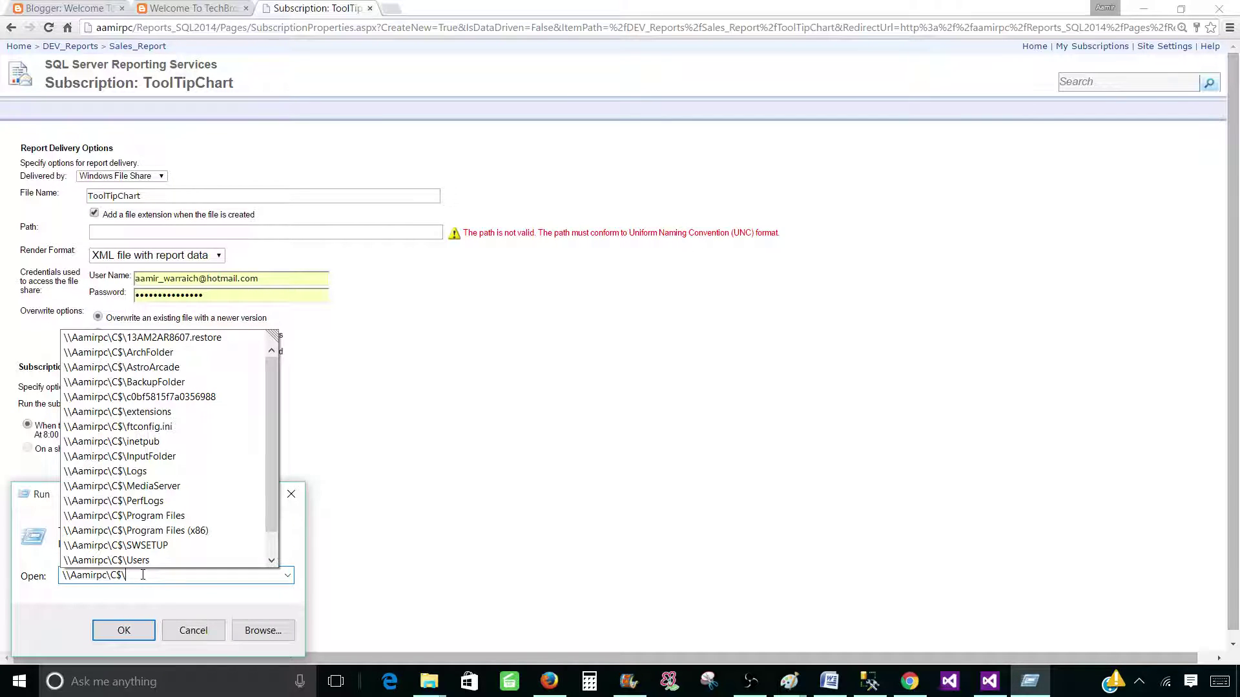
drag(143, 575, 60, 577)
right_click(73, 581)
click(76, 428)
click(429, 681)
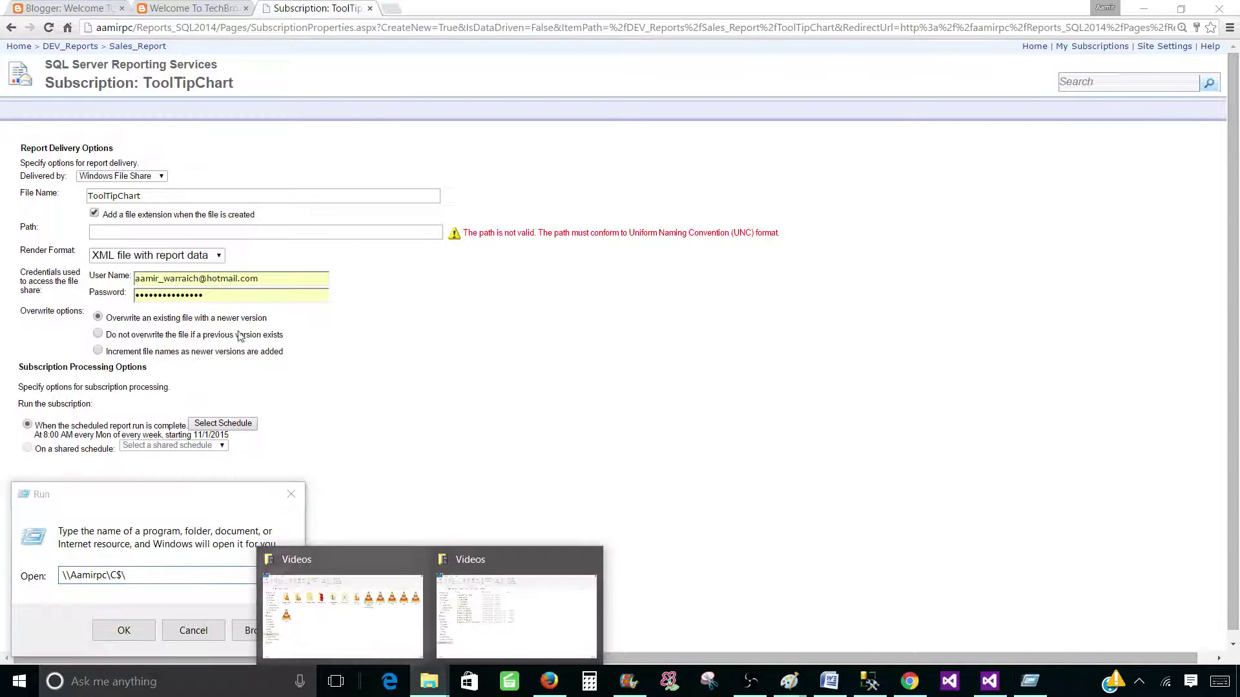
Paste the C$ share path into Explorer's address bar and navigate to it.
click(361, 588)
click(292, 125)
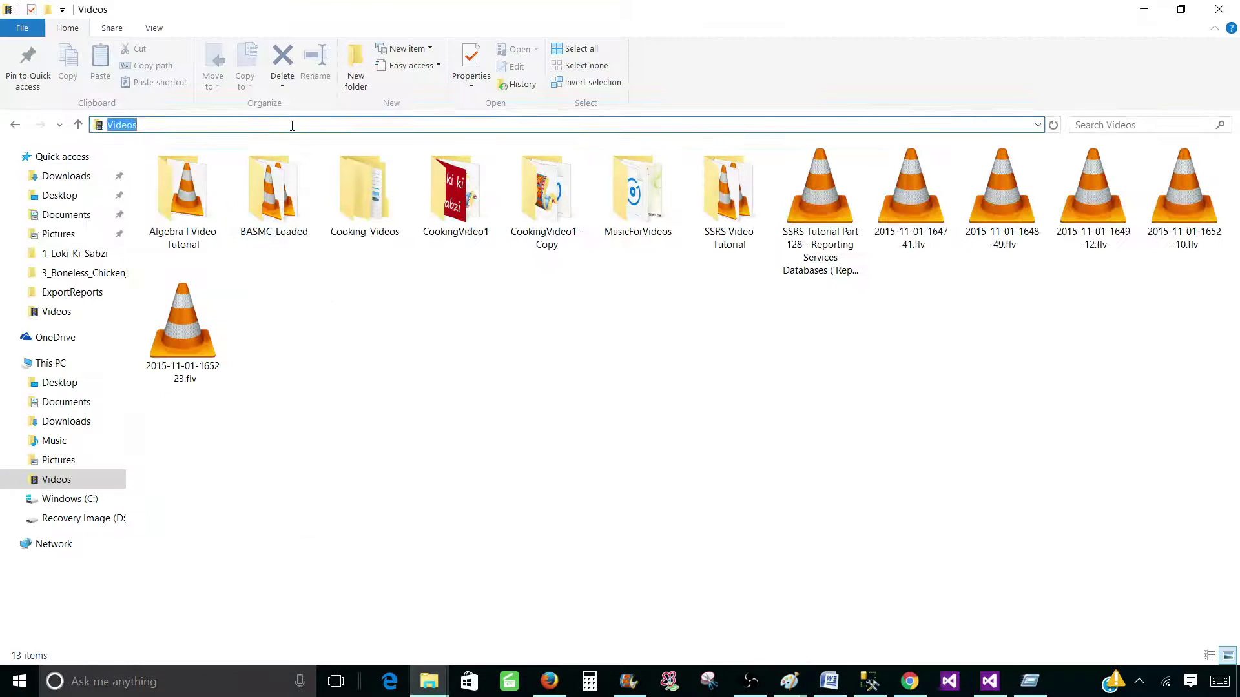
key(ctrl+v)
key(Return)
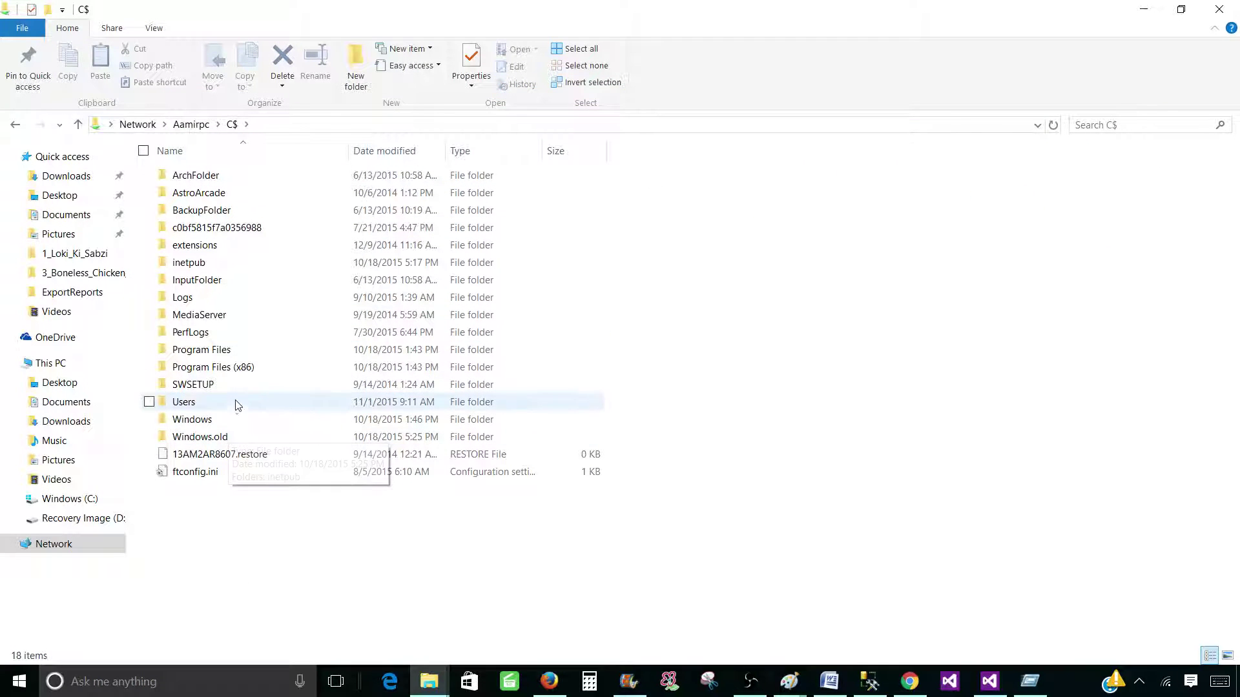
Open Users, the profile folder and Videos, then copy its network address.
click(204, 404)
double_click(204, 404)
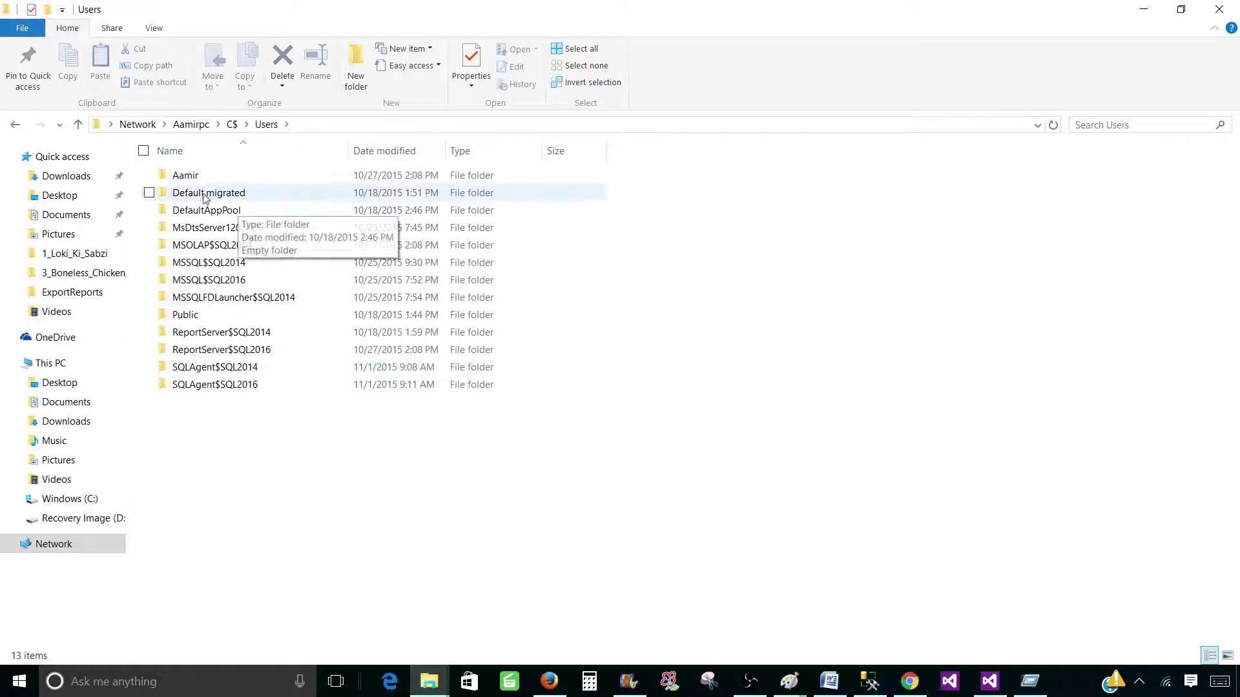
double_click(194, 176)
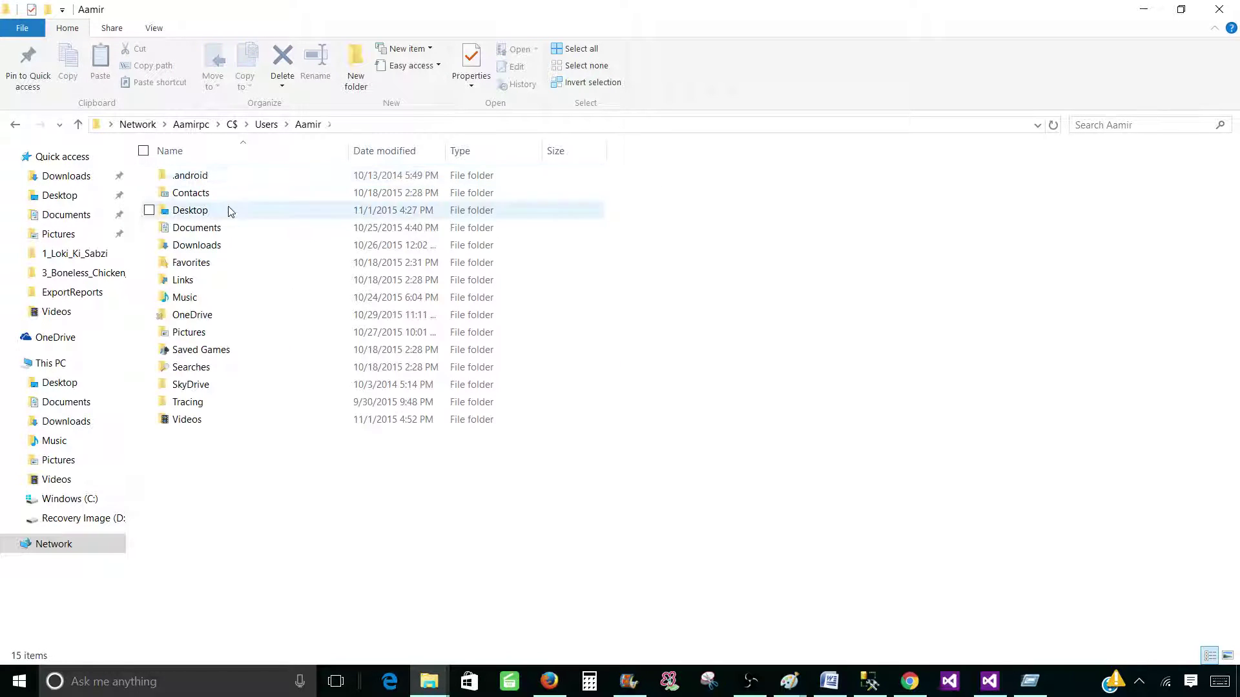
double_click(187, 419)
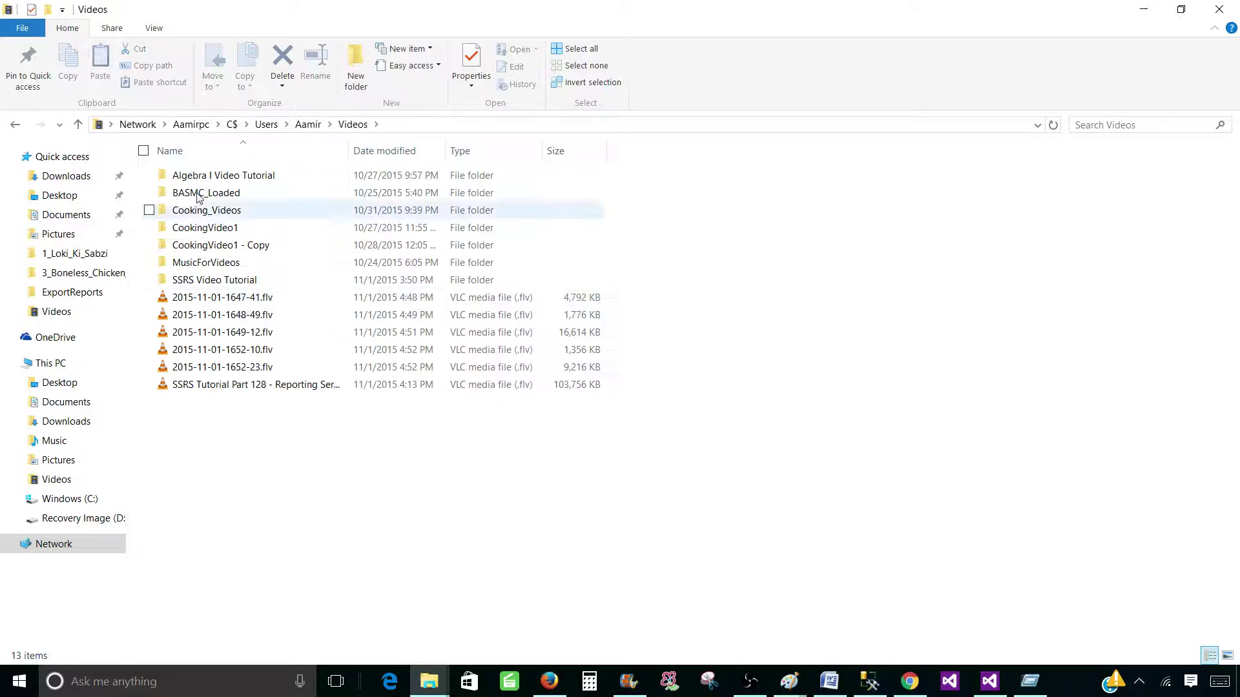
click(276, 126)
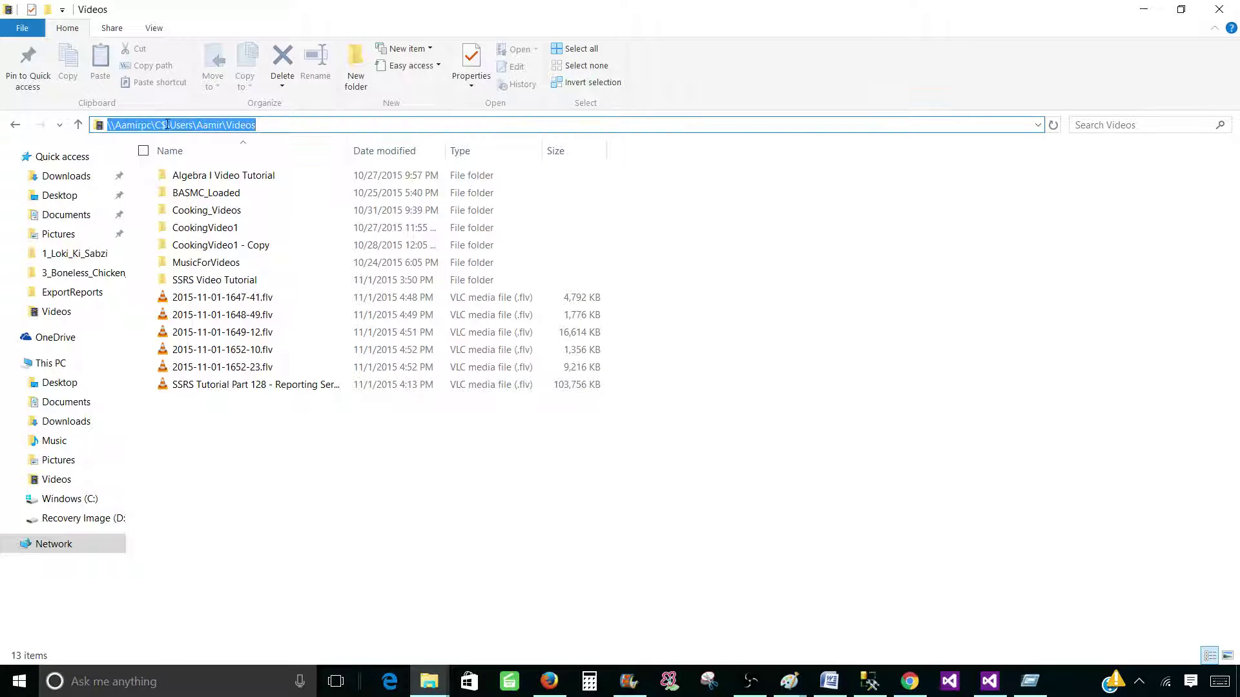
right_click(167, 124)
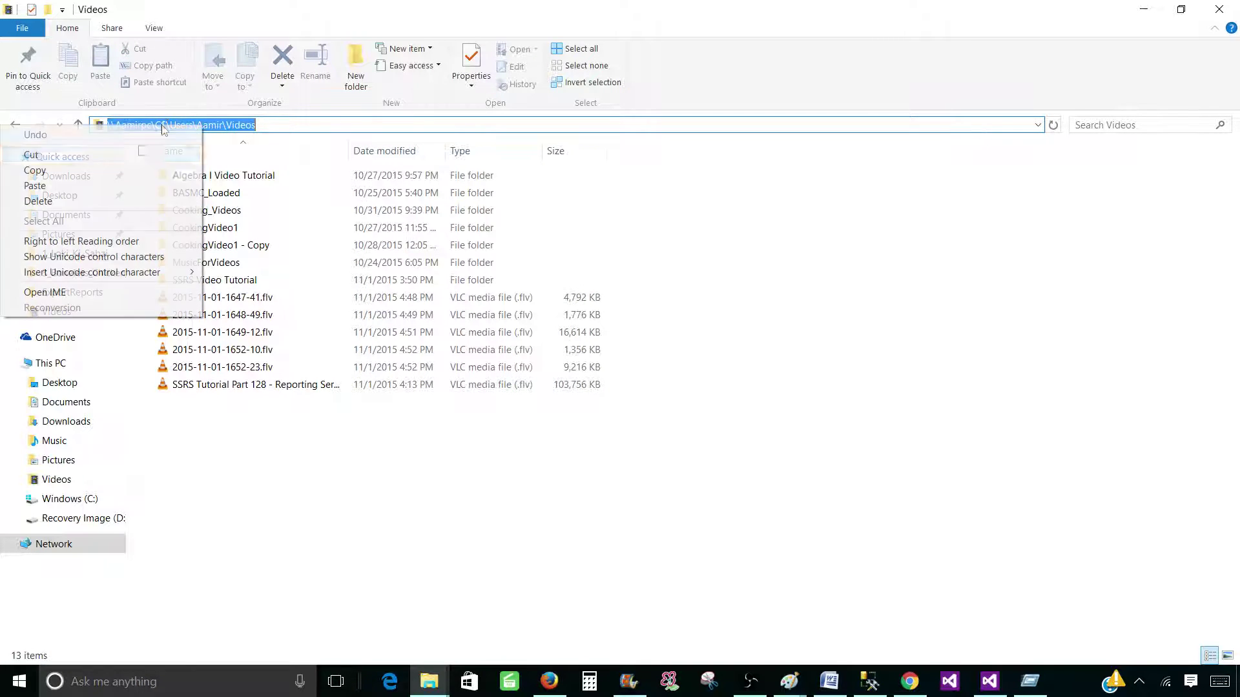
click(125, 170)
Paste the Videos network path into Path and choose Excel as the render format.
click(891, 682)
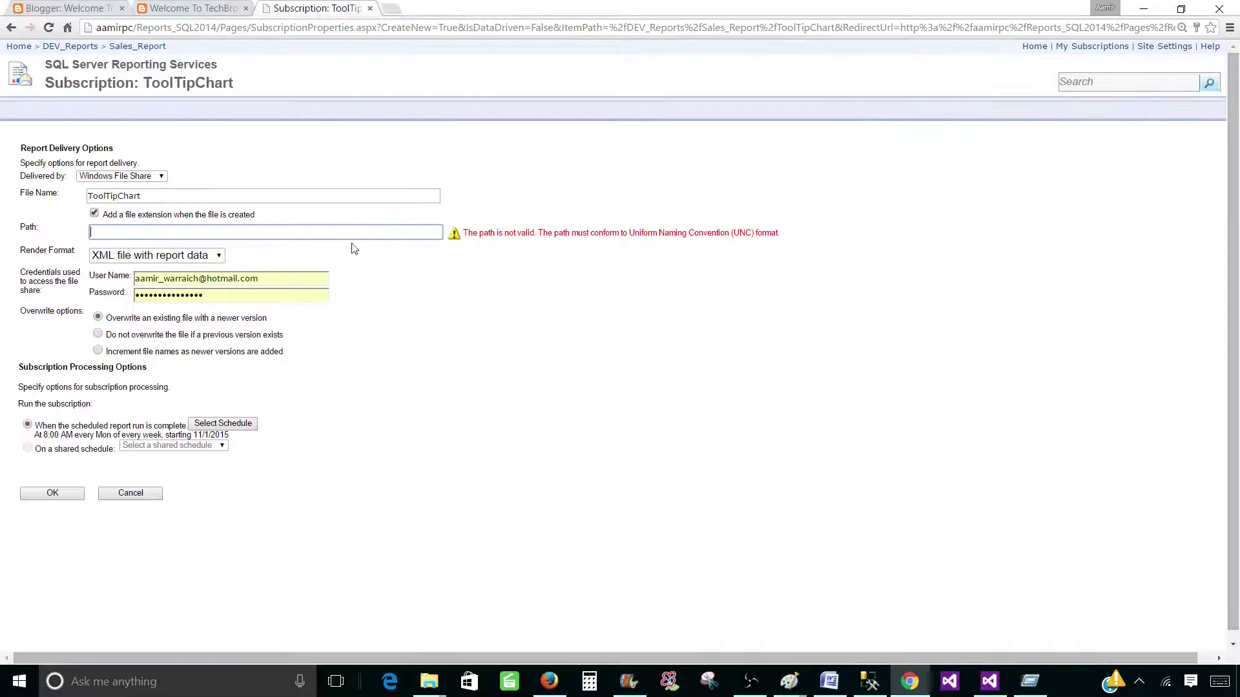
click(242, 231)
key(ctrl+v)
click(581, 416)
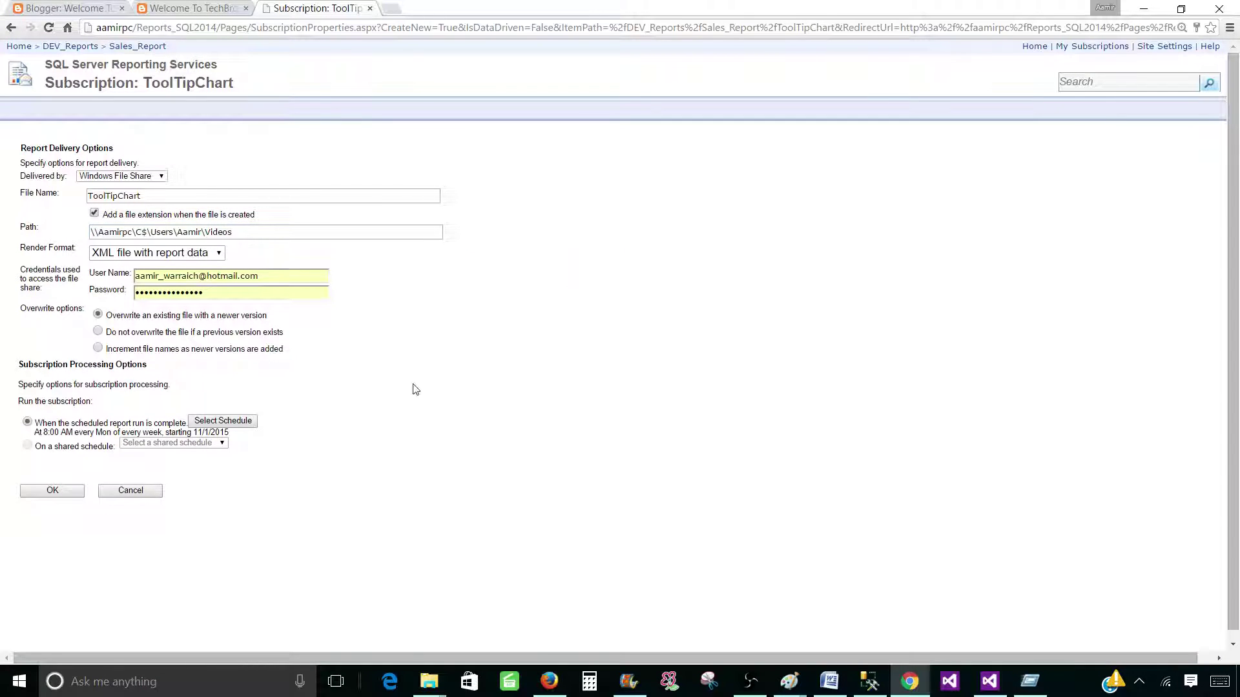
click(136, 256)
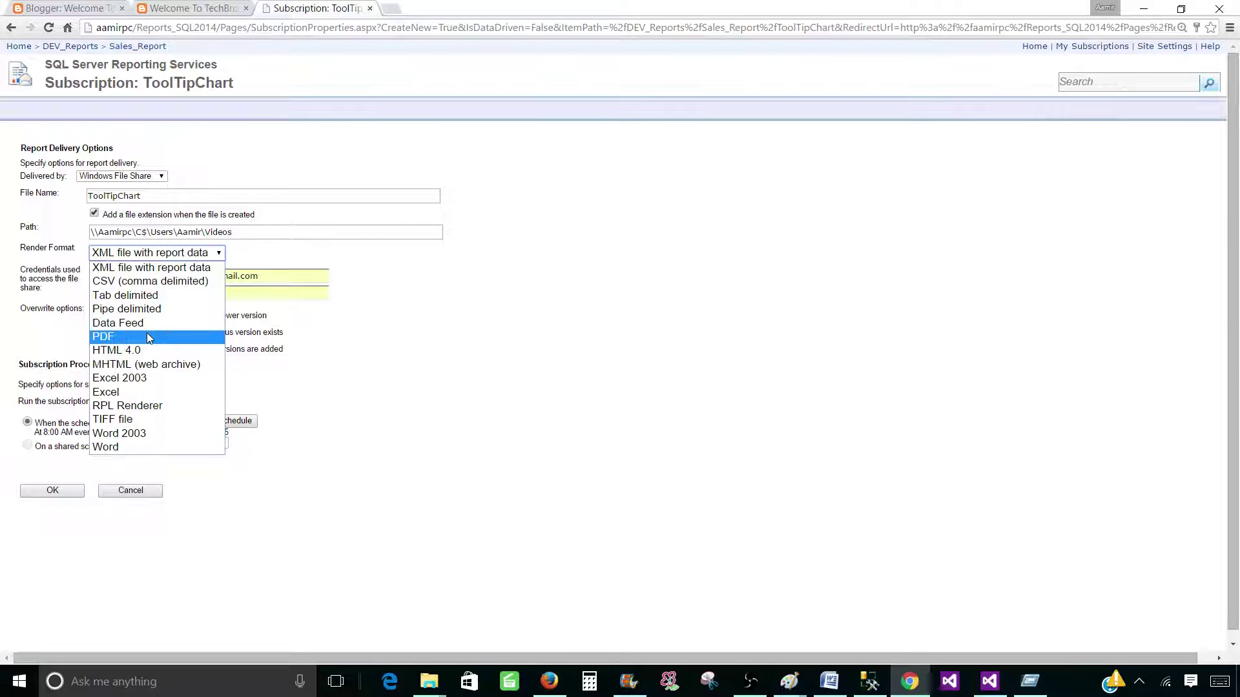
click(117, 394)
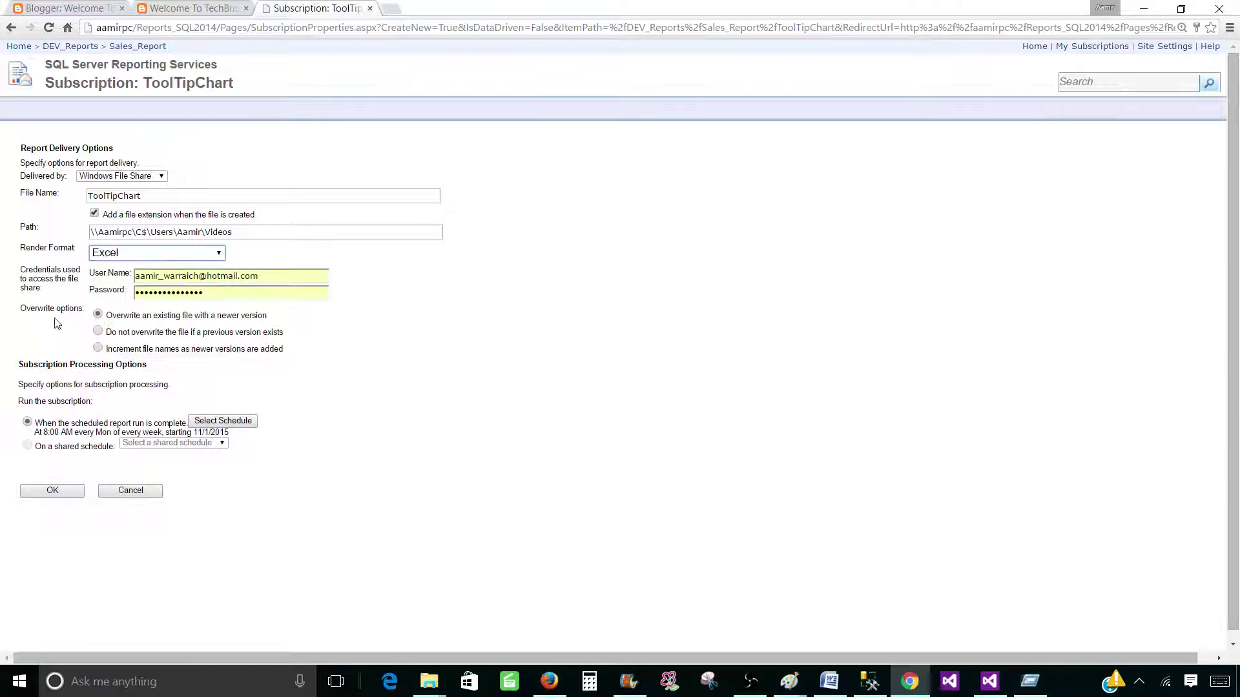
Fill in the file share user name and password from the browser's saved credentials.
click(285, 275)
drag(285, 275, 124, 278)
key(End)
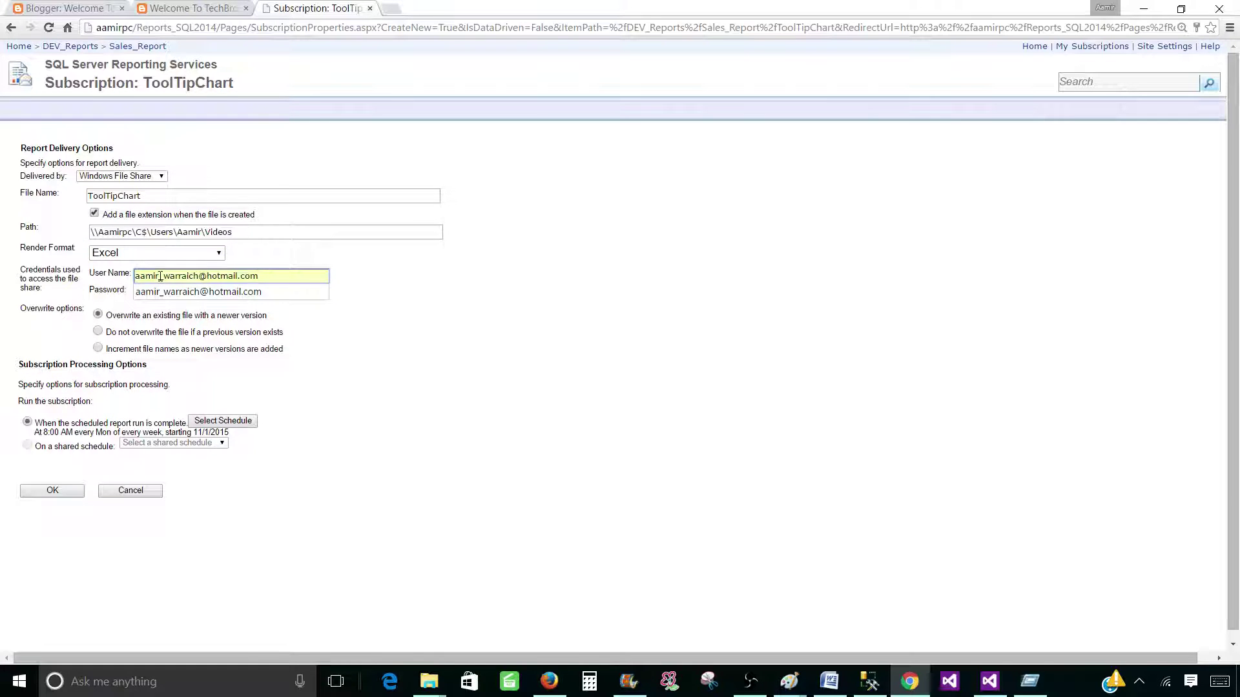
drag(279, 276, 131, 275)
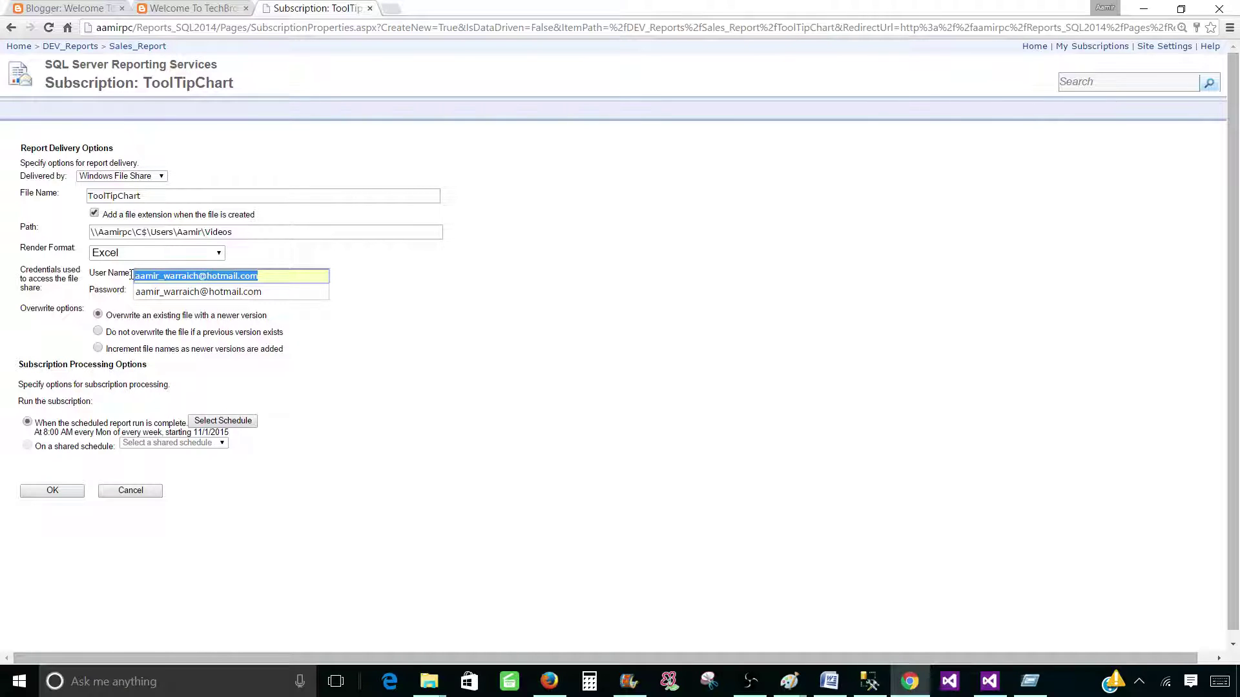
click(257, 292)
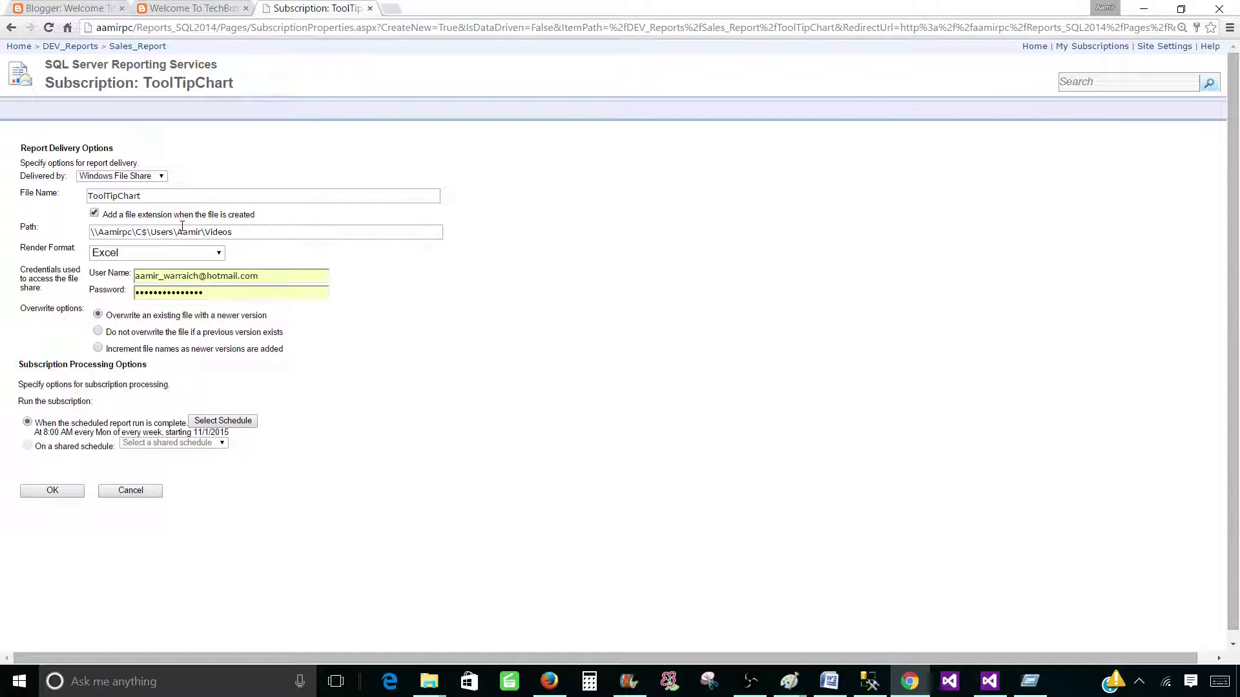
drag(92, 231, 254, 230)
click(157, 276)
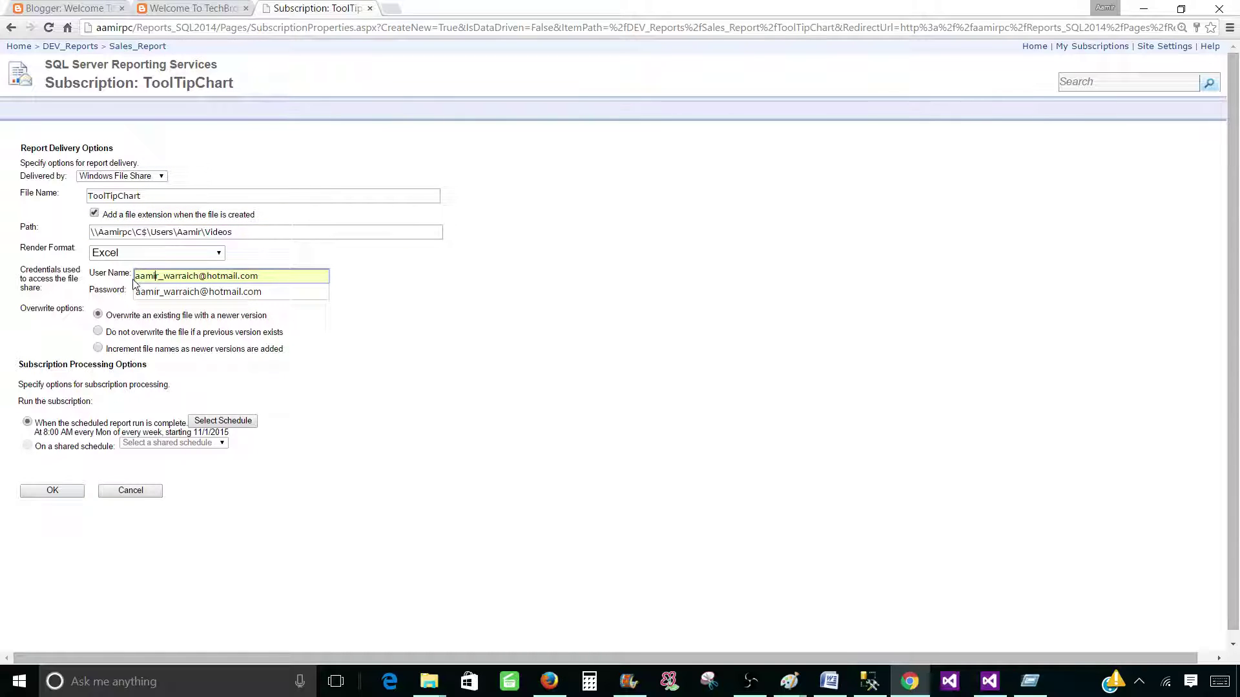
click(271, 227)
drag(271, 228, 85, 236)
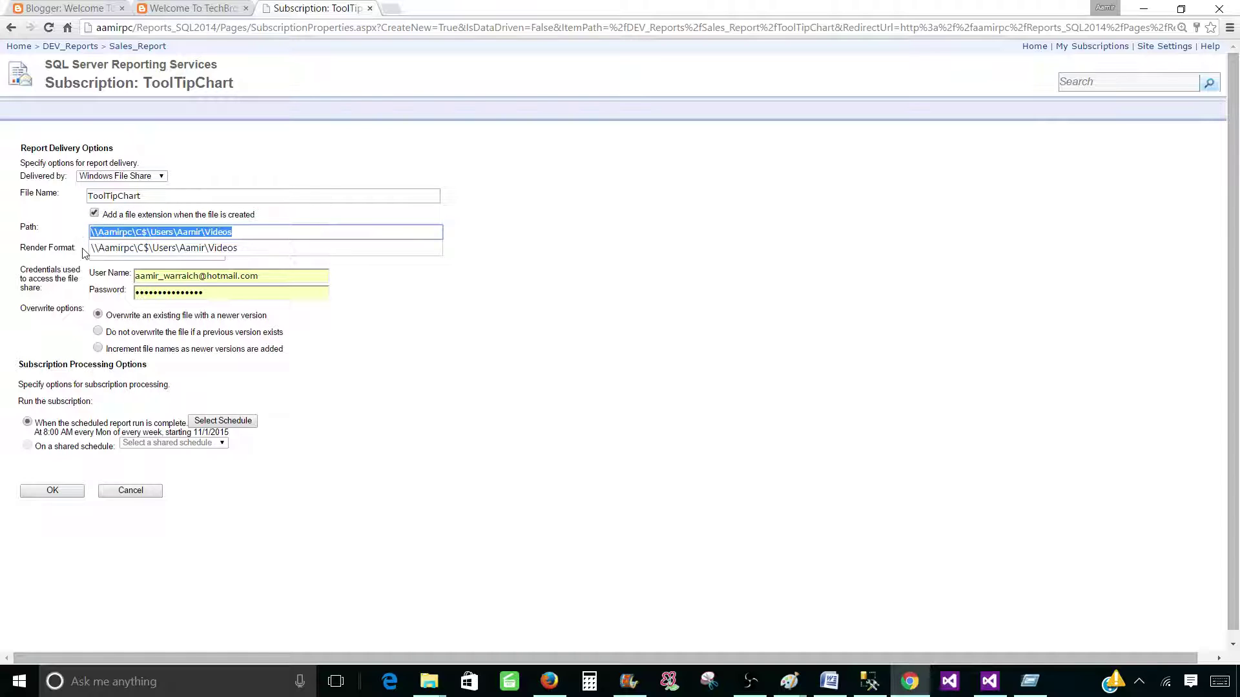
click(373, 355)
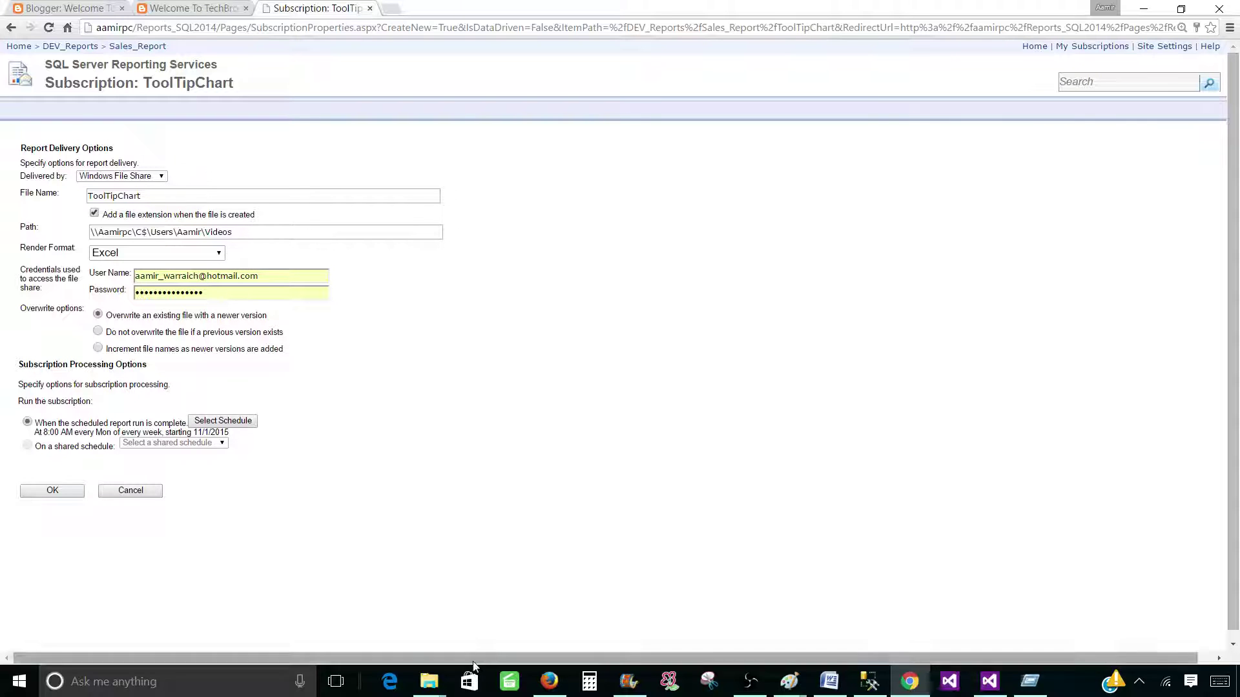
click(429, 681)
click(397, 630)
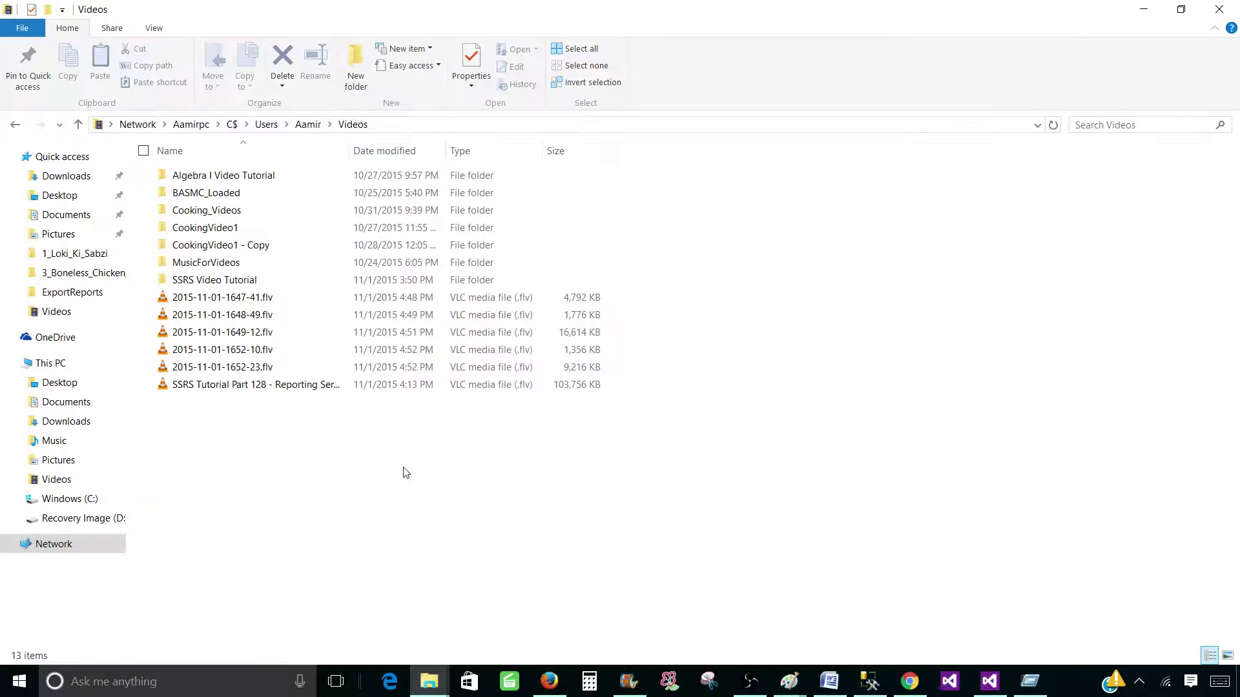
right_click(365, 455)
click(200, 429)
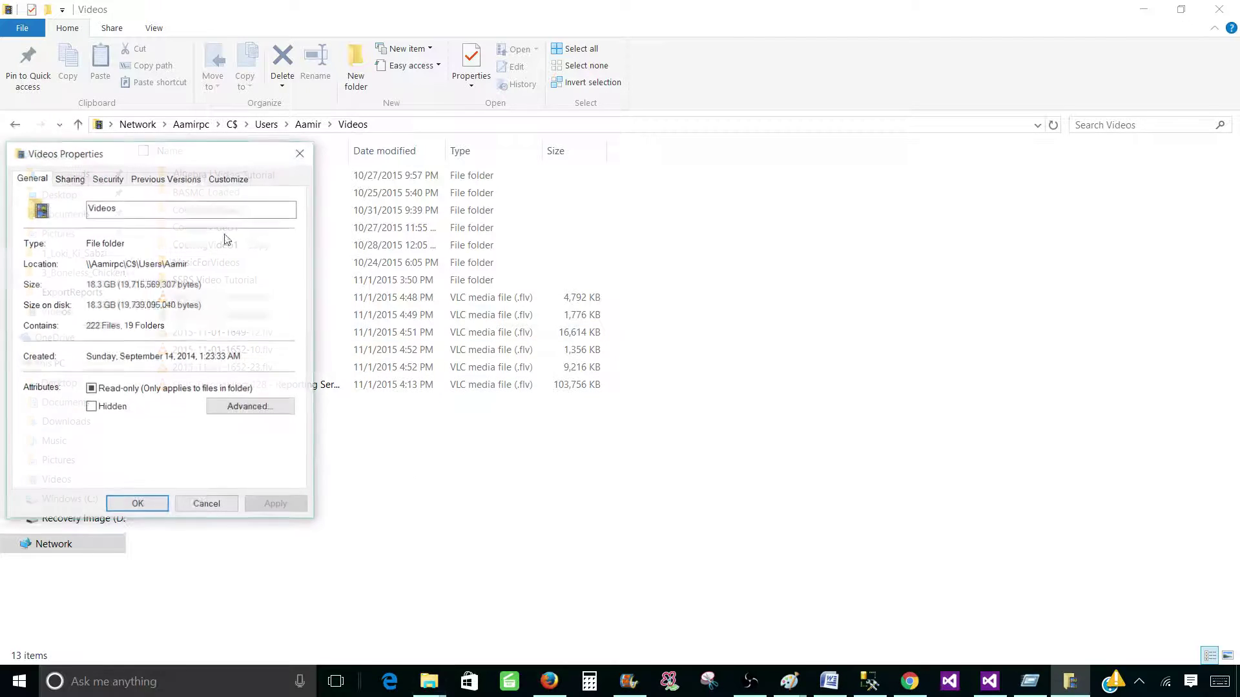
click(107, 178)
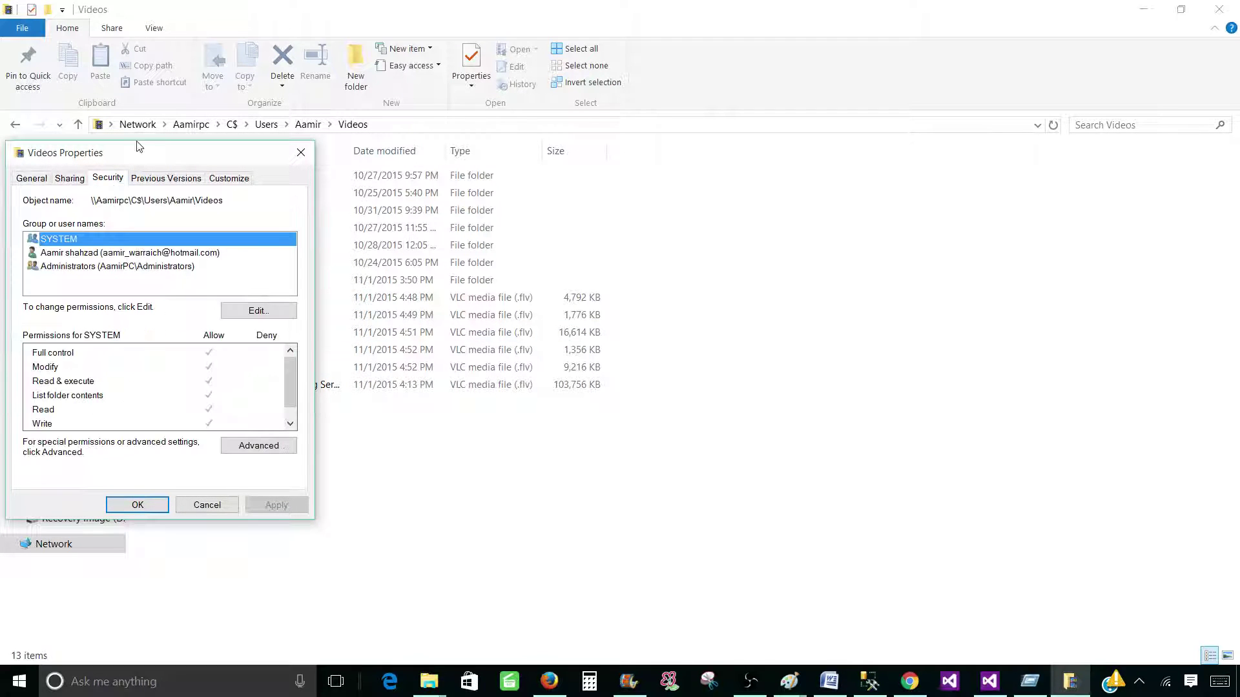
drag(138, 150, 325, 156)
click(313, 258)
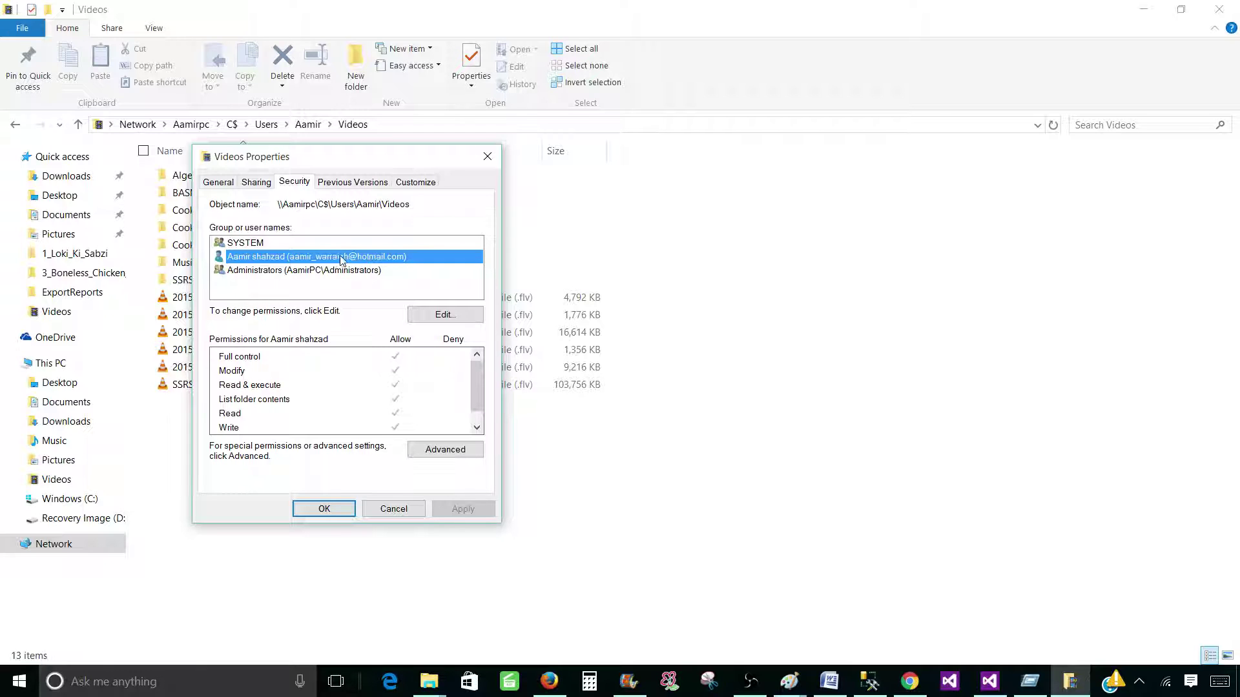
click(281, 360)
click(264, 371)
click(267, 387)
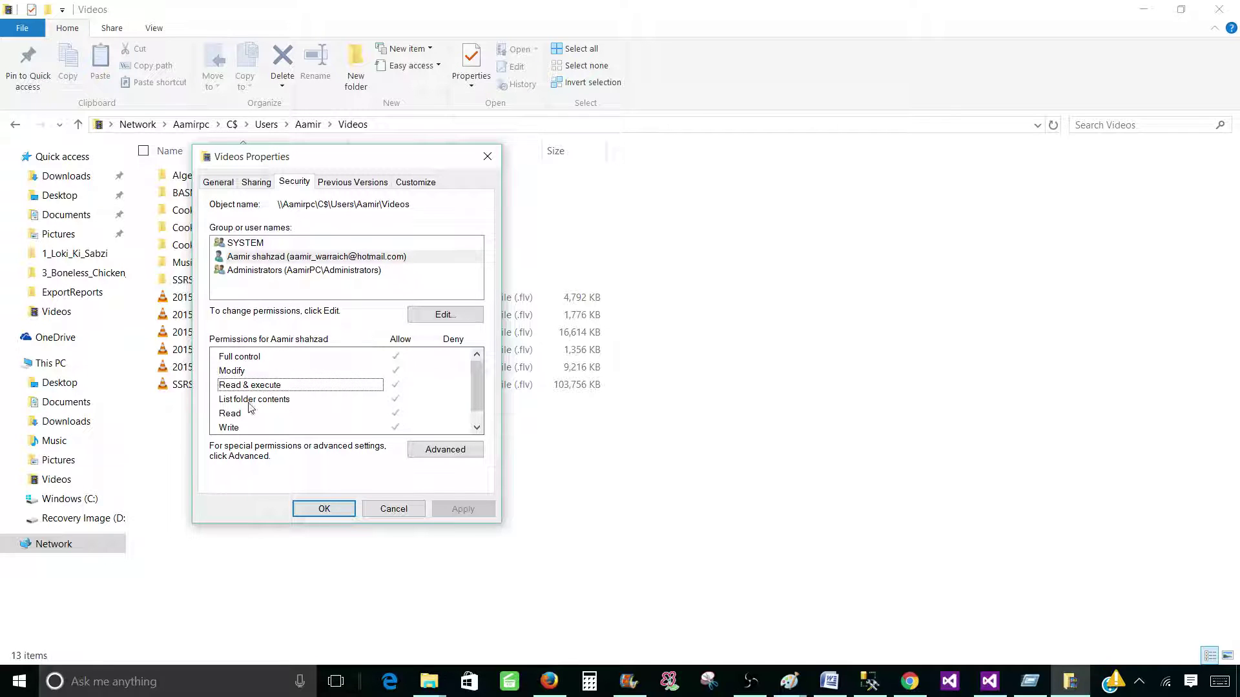
click(393, 511)
Refill the saved share credentials and select Increment file names as newer versions are added.
click(909, 681)
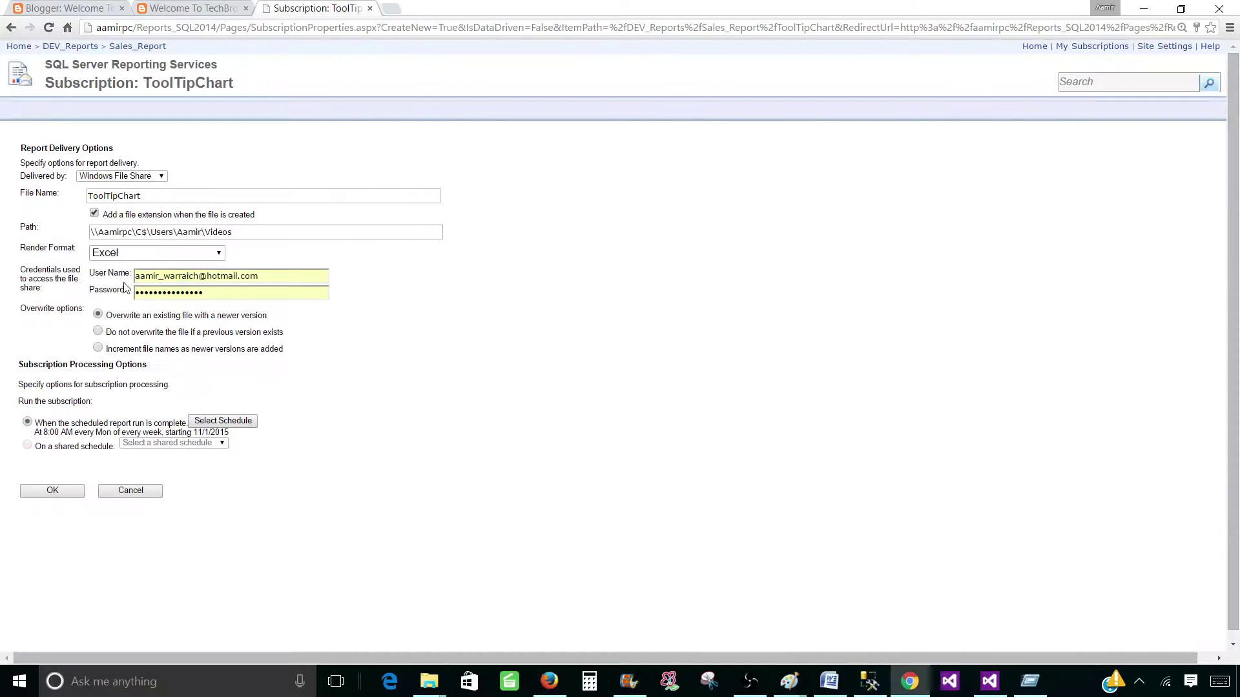
click(279, 276)
click(303, 292)
click(228, 292)
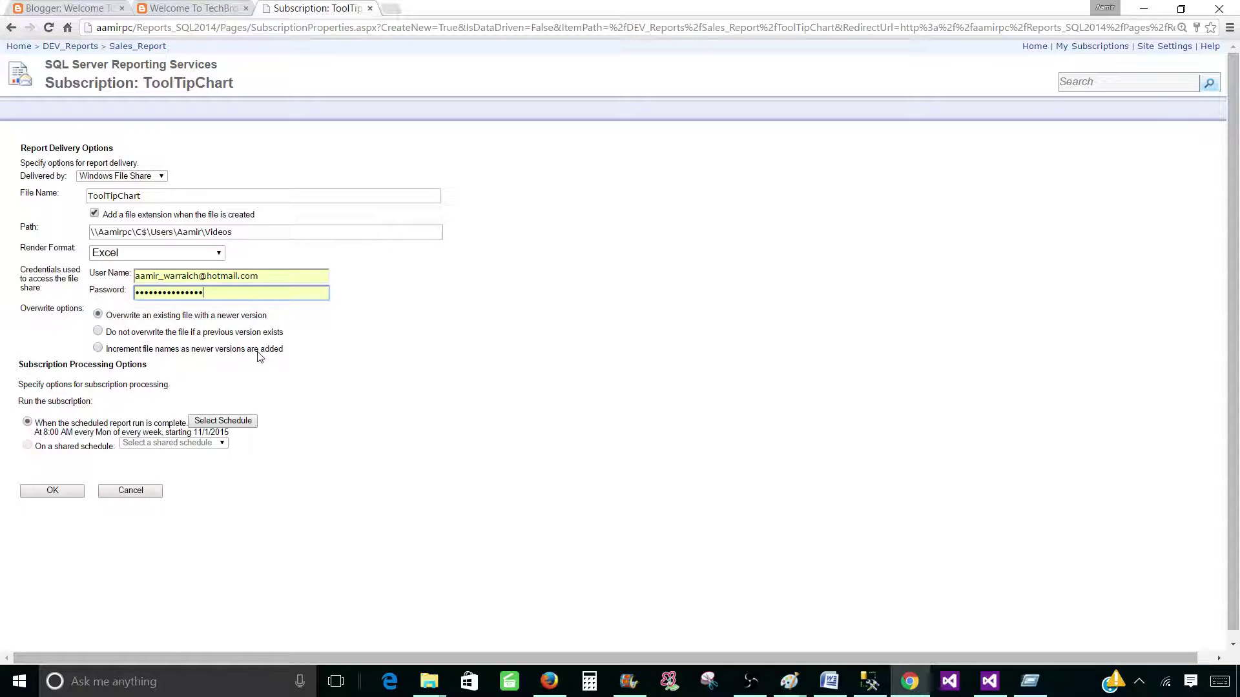
click(98, 348)
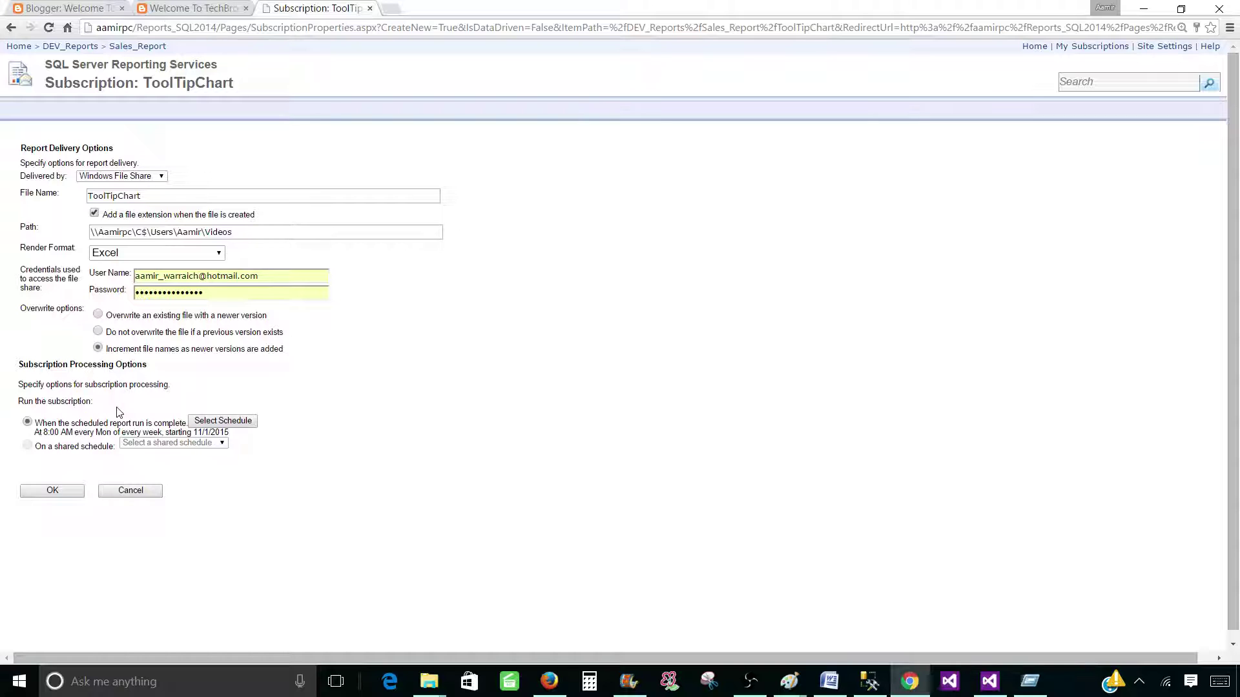
Set the subscription's schedule to run once, starting at 04:58 PM.
click(215, 423)
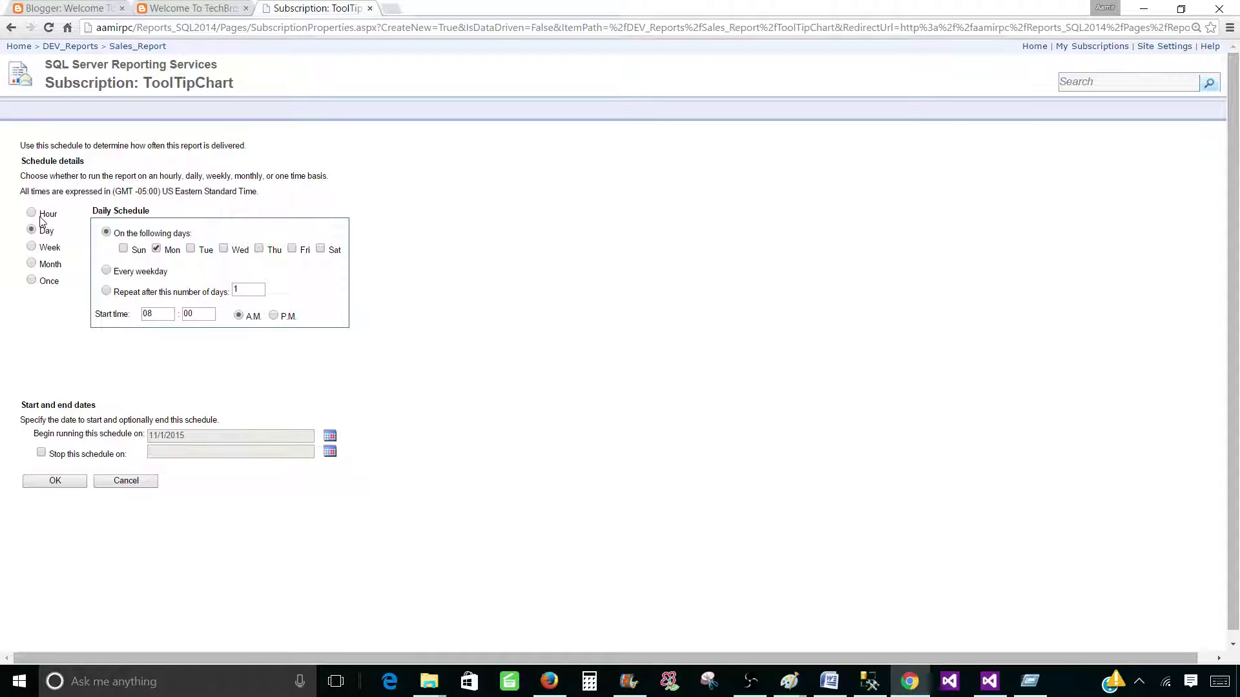
click(32, 280)
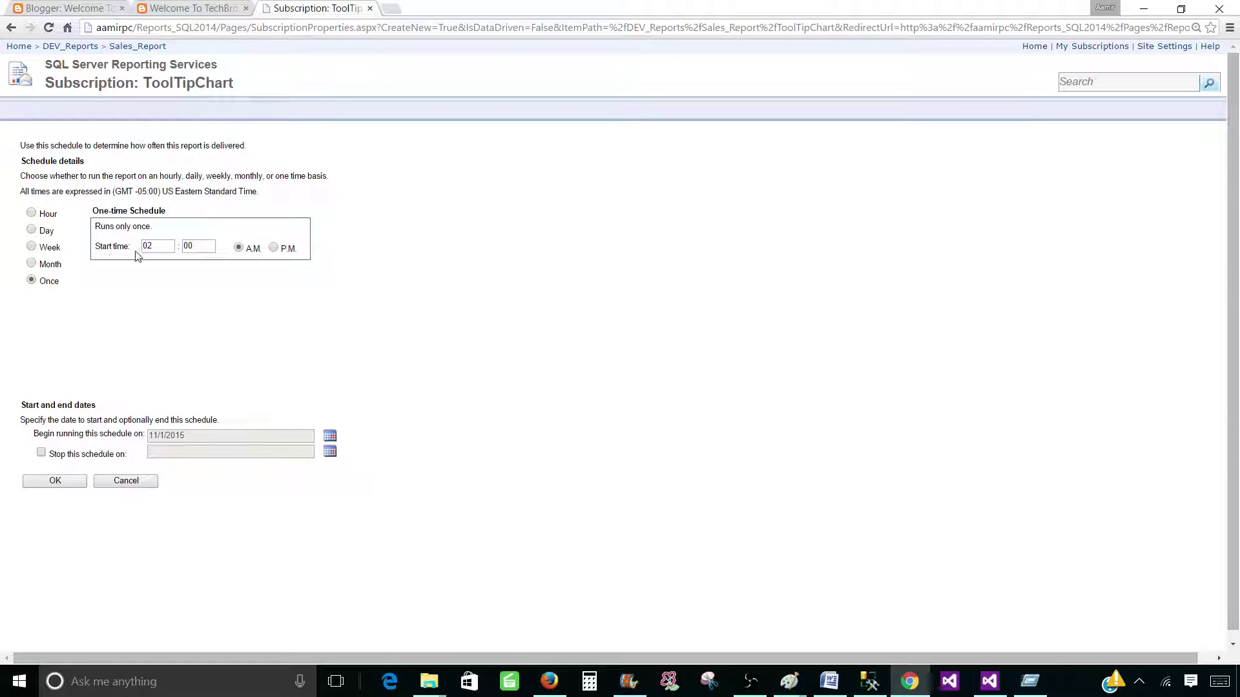
double_click(158, 244)
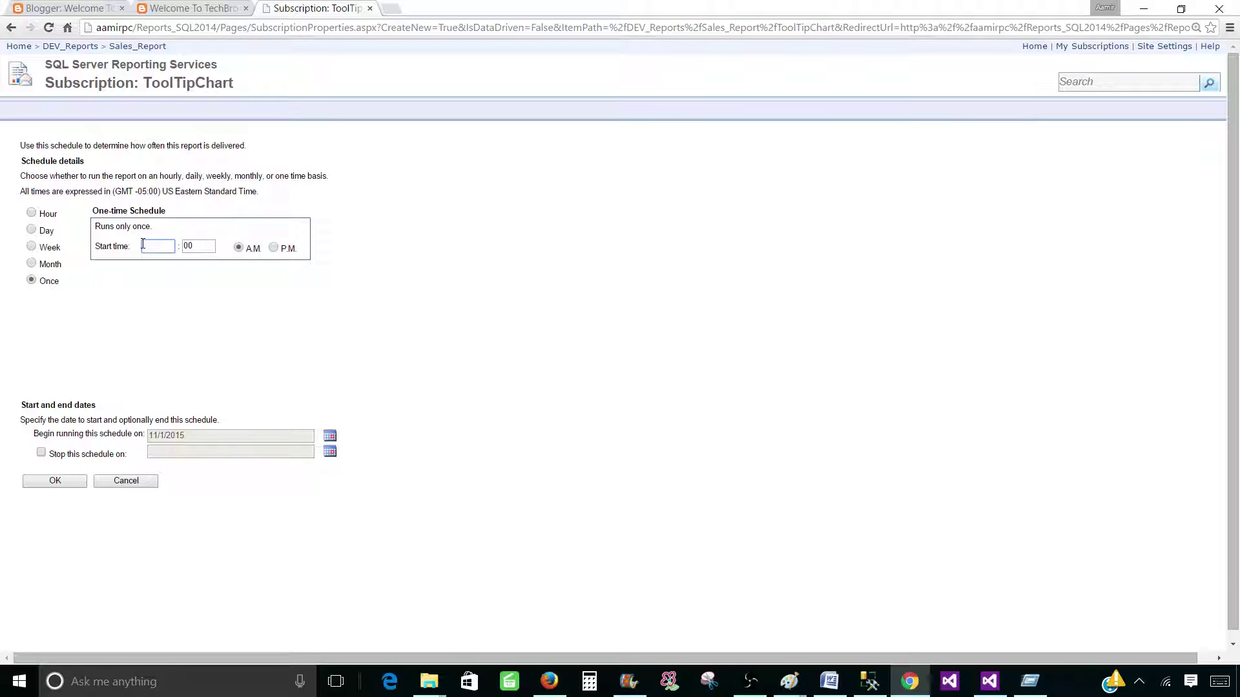
text(04)
key(Tab)
click(273, 248)
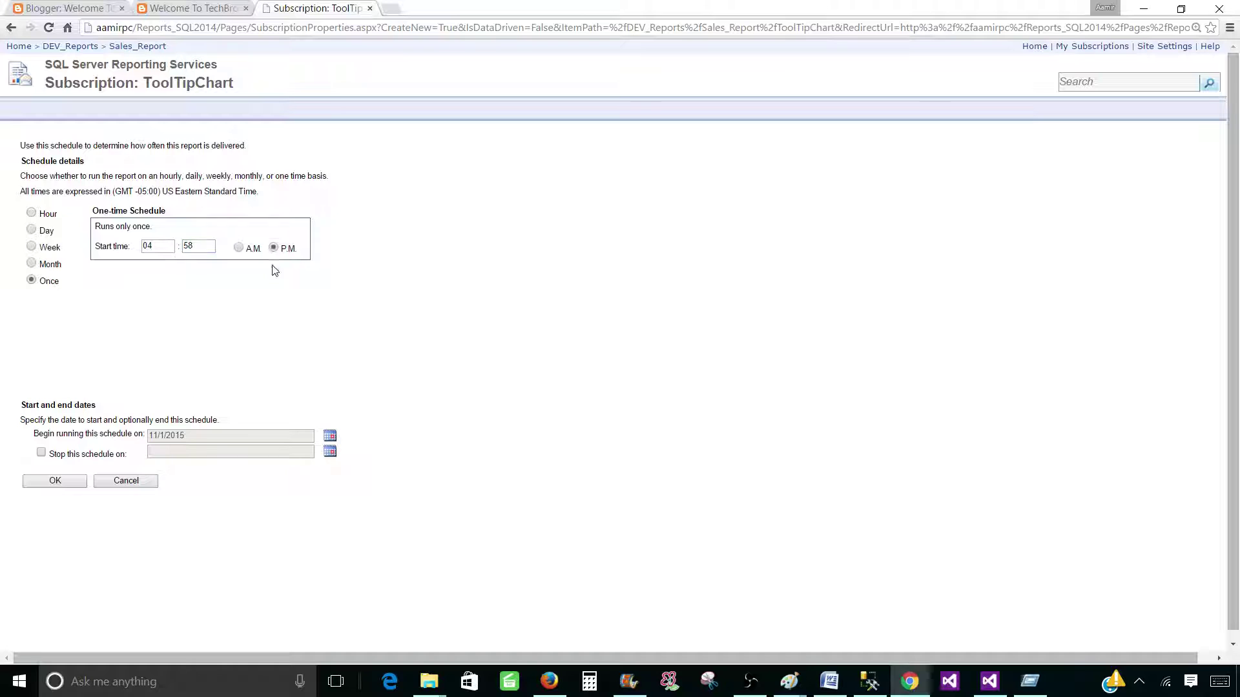
Confirm the one-time schedule, save the ToolTipChart subscription, and bring up Management Studio.
click(55, 482)
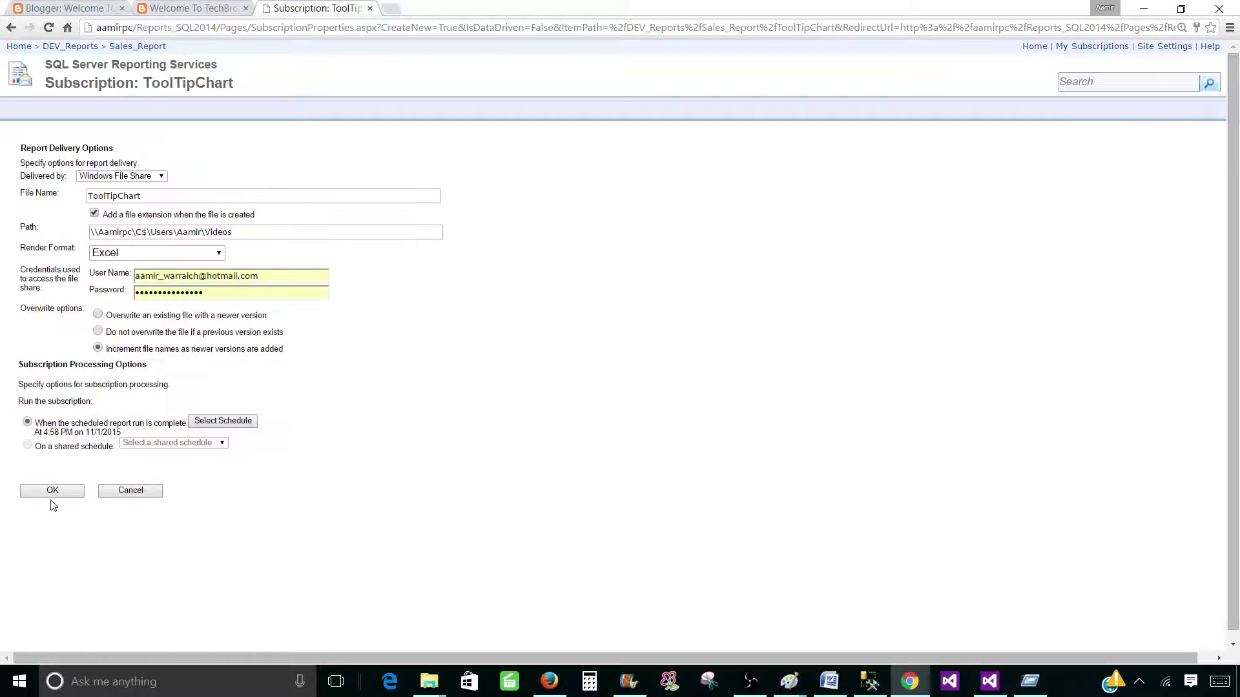
click(57, 493)
click(872, 681)
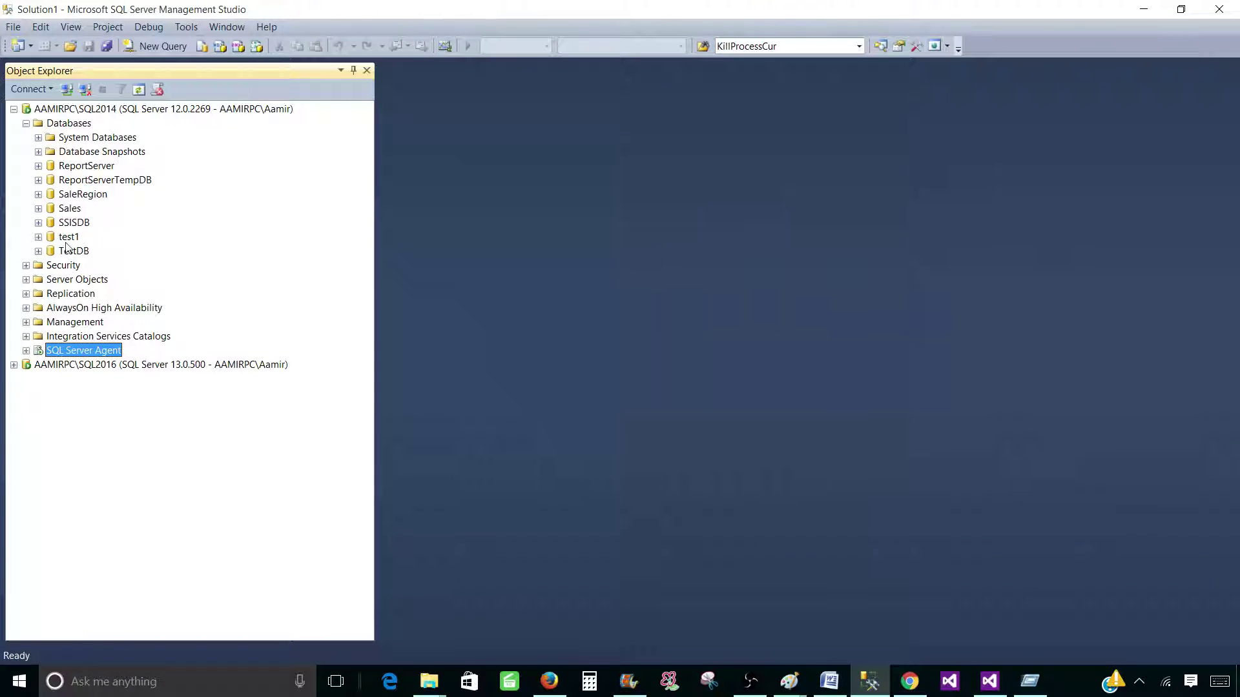
Expand the ReportServer tables and select the top 1000 rows of dbo.Subscriptions.
double_click(65, 166)
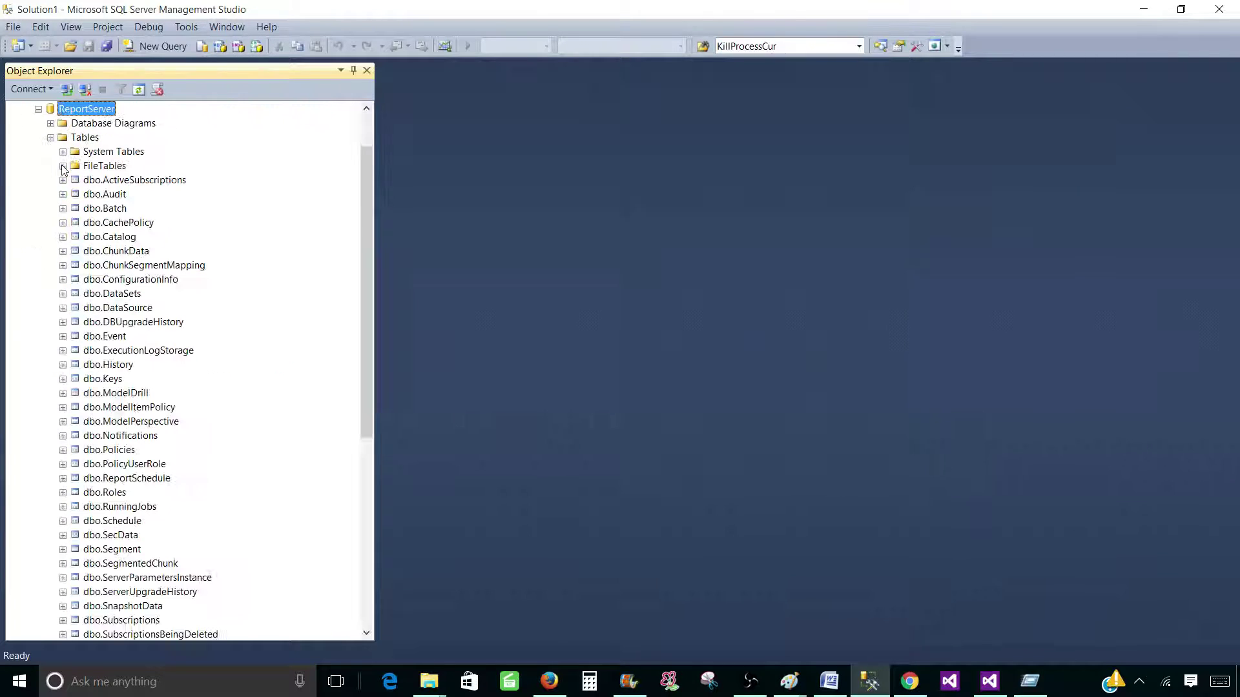
click(91, 137)
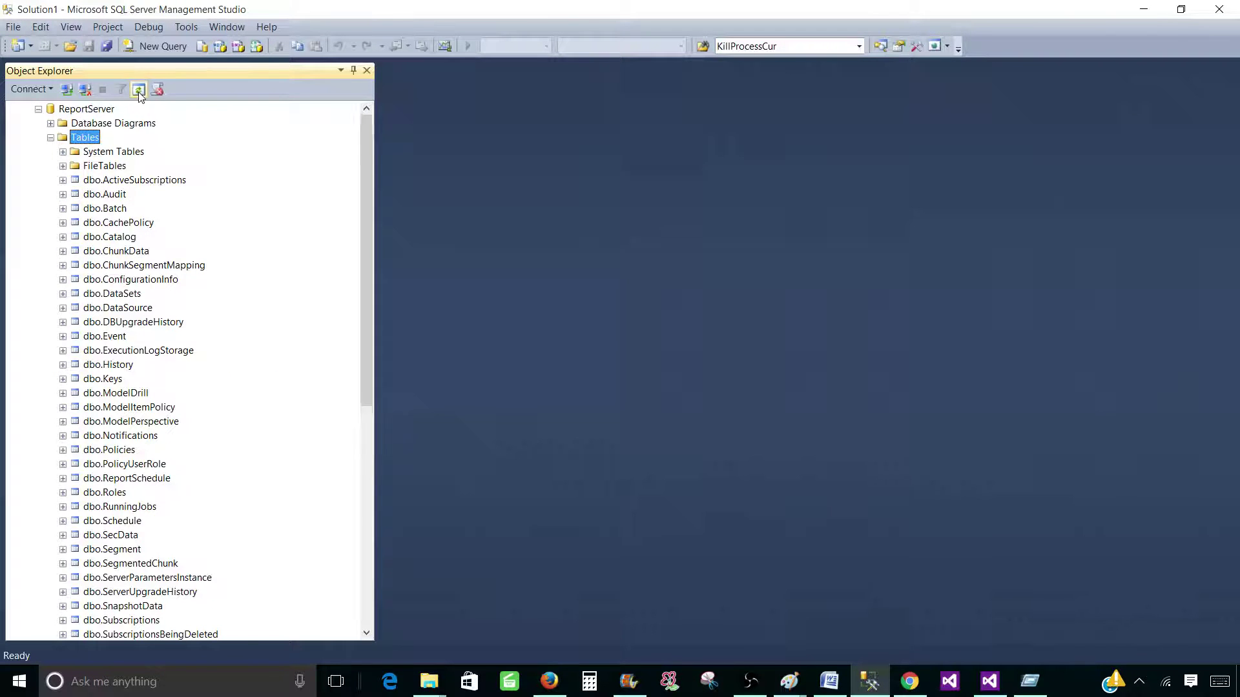
double_click(90, 137)
double_click(83, 192)
scroll(273, 344, down, 1)
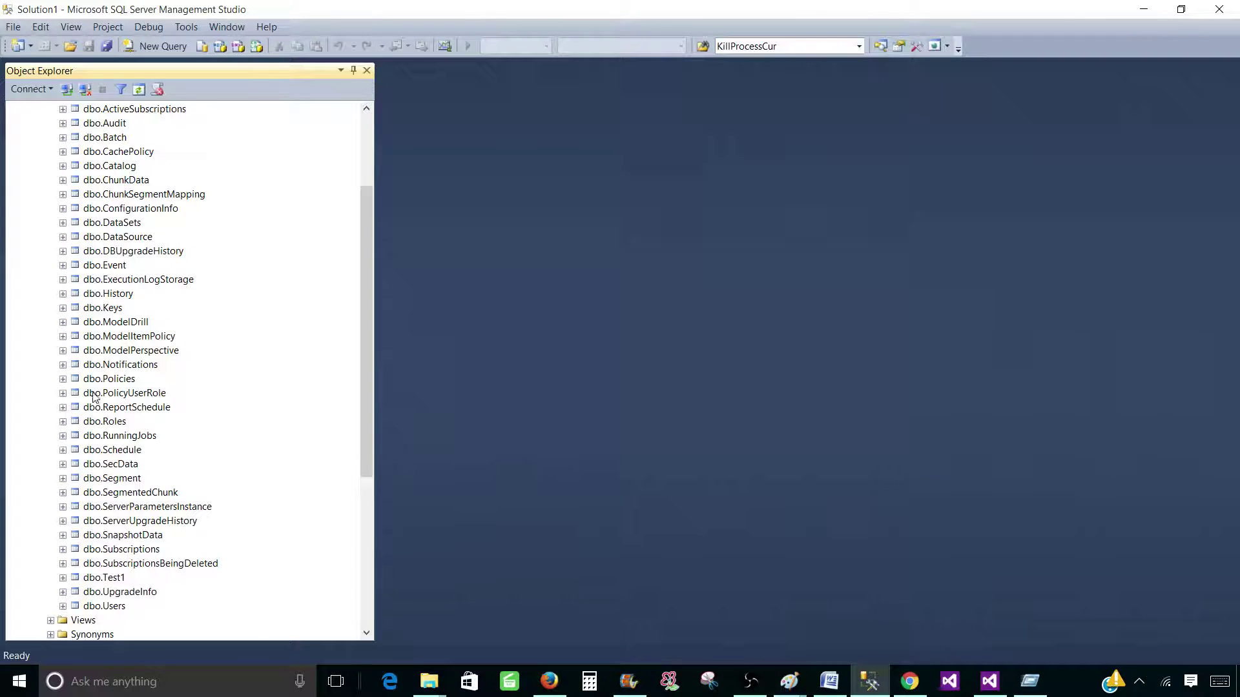
click(149, 550)
right_click(150, 550)
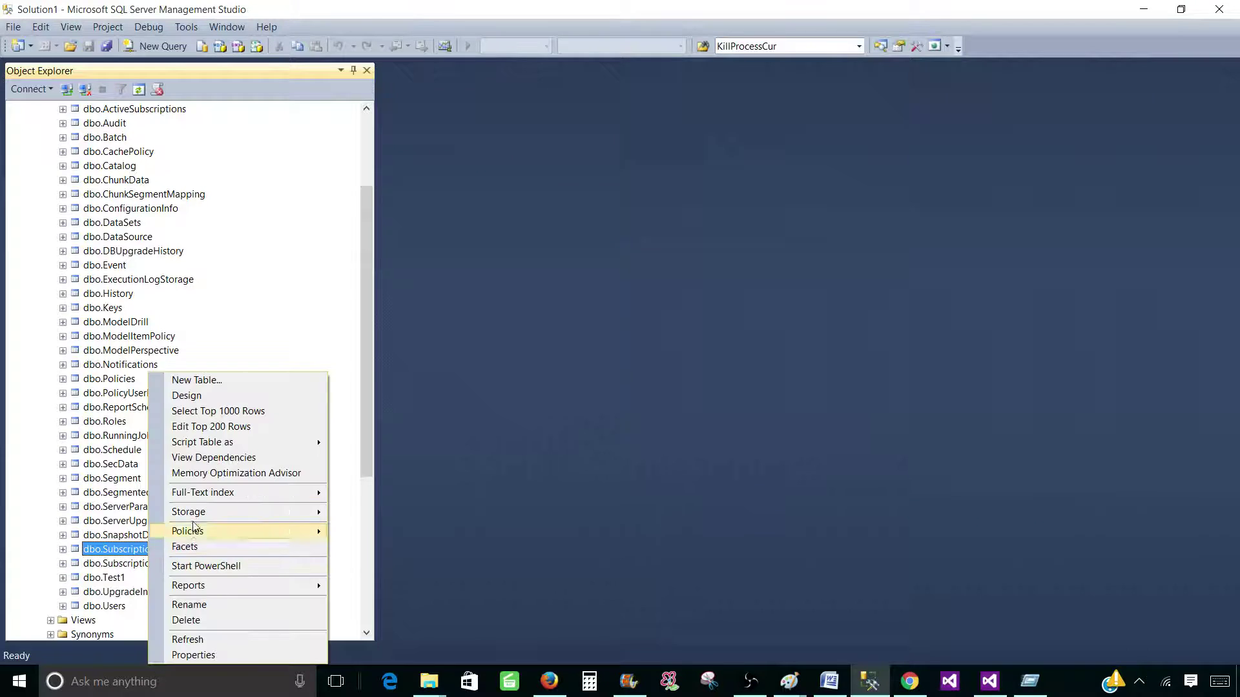
click(207, 412)
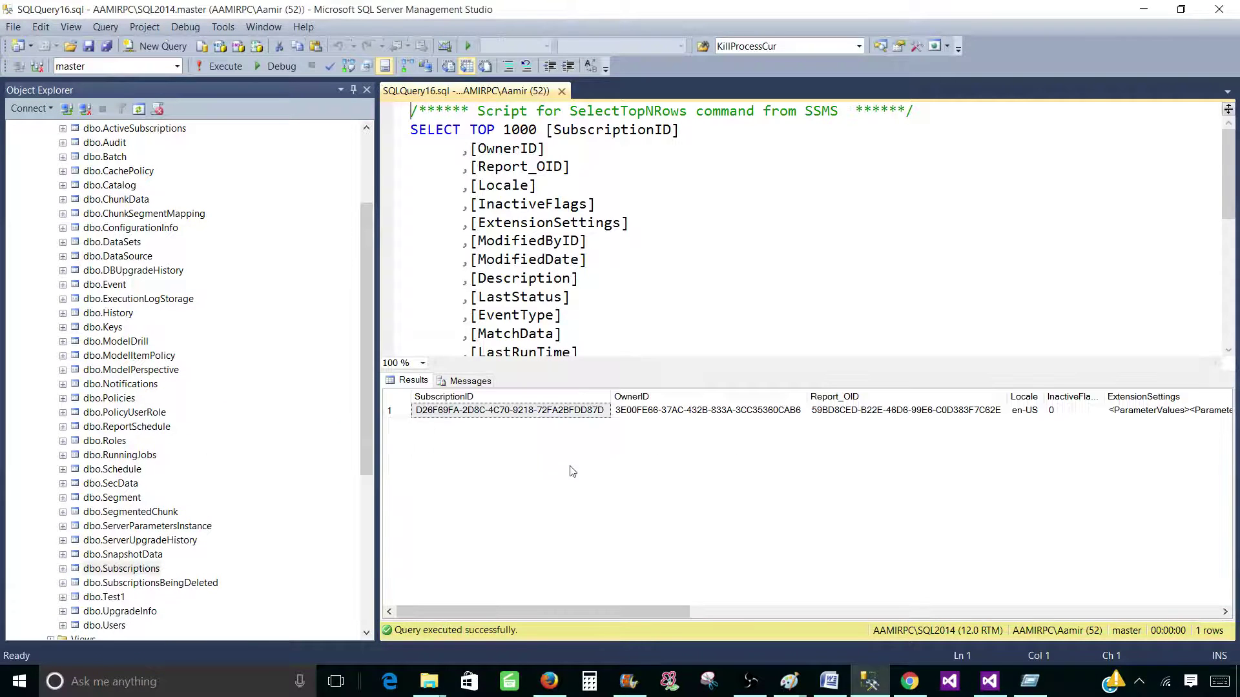
Inspect the subscription row's LastStatus 'New Subscription', MatchData and Parameters values.
click(388, 413)
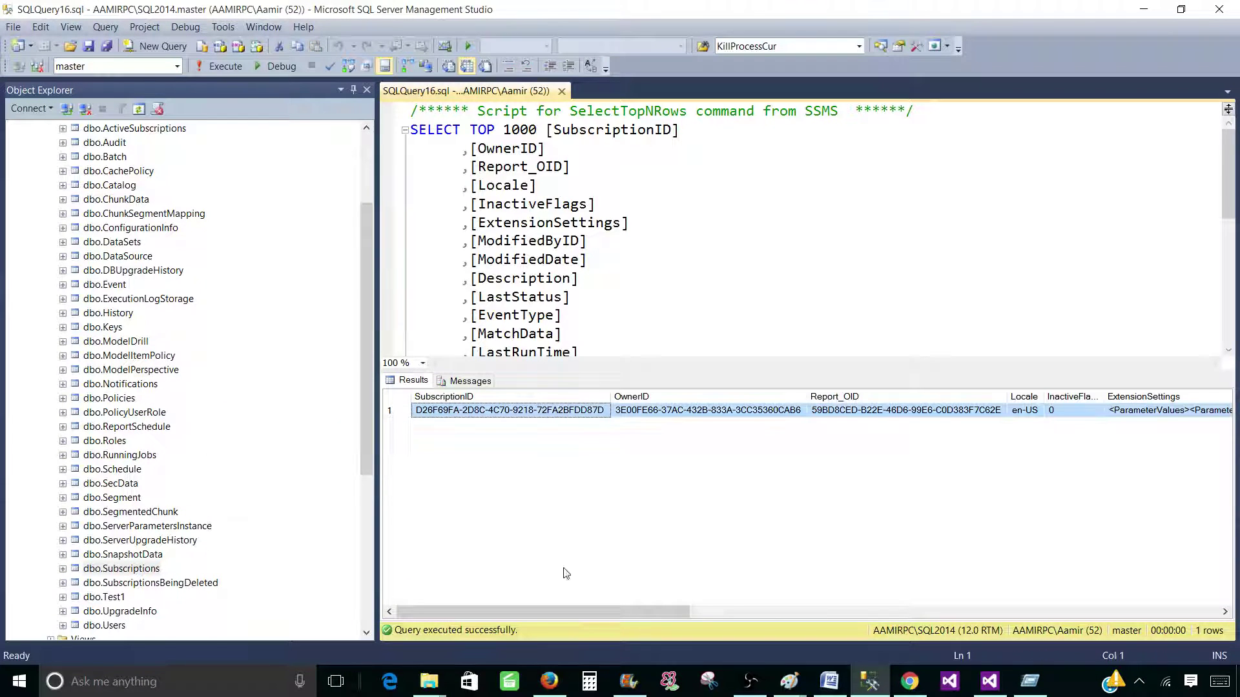
drag(599, 612, 1011, 613)
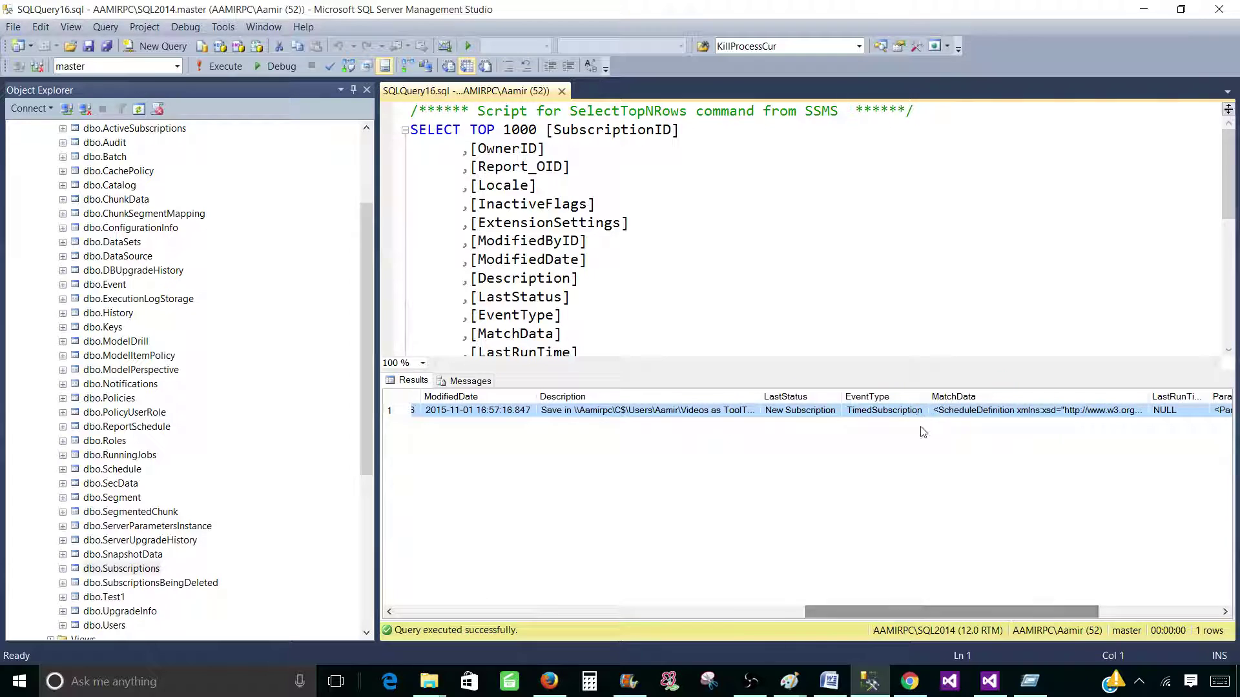
click(803, 415)
click(949, 412)
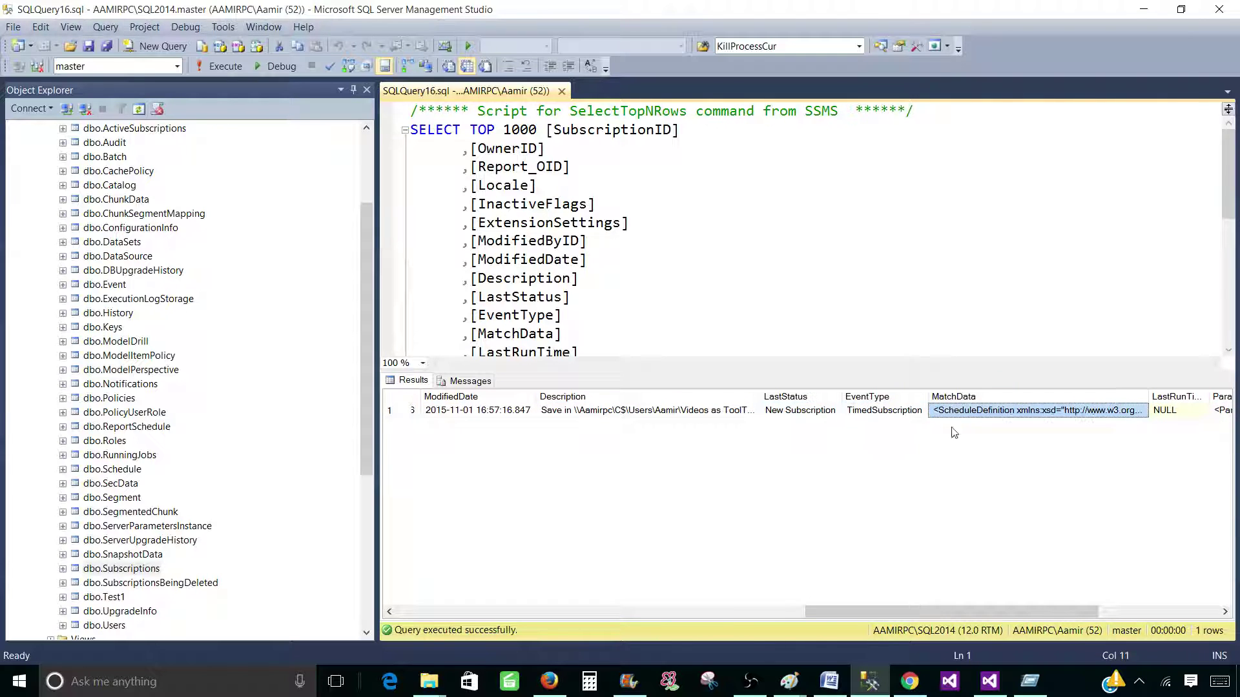
drag(976, 612, 1096, 612)
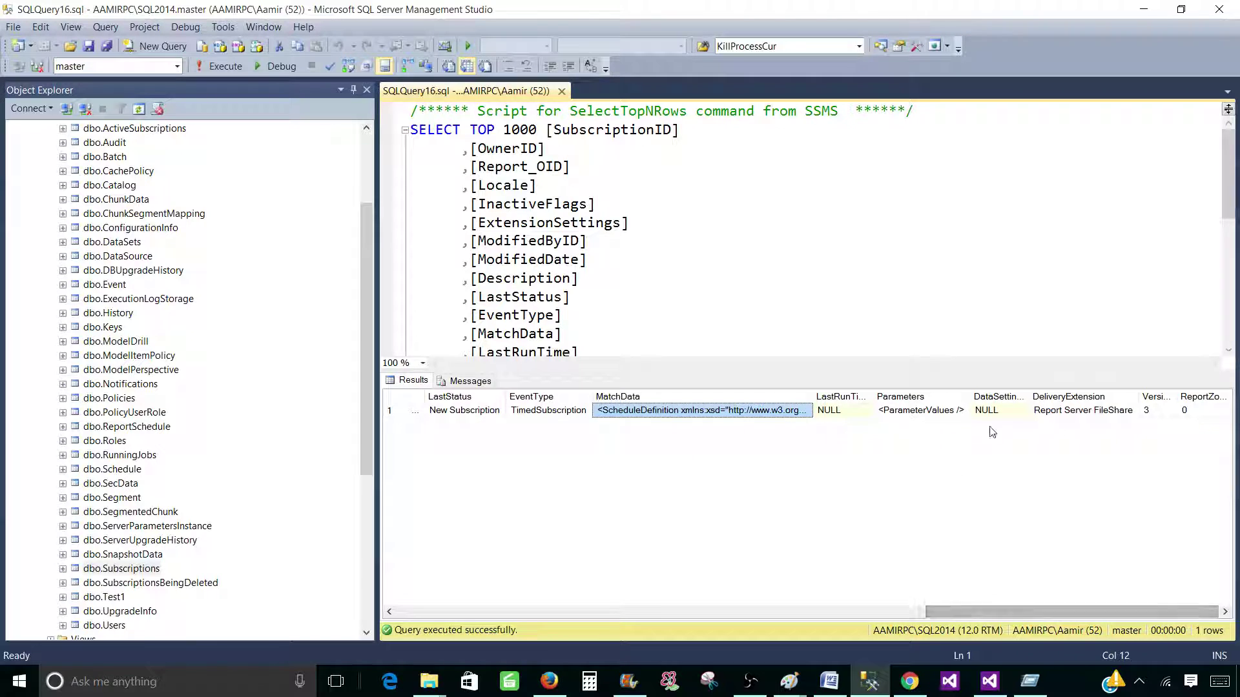
drag(969, 397, 1002, 397)
click(944, 414)
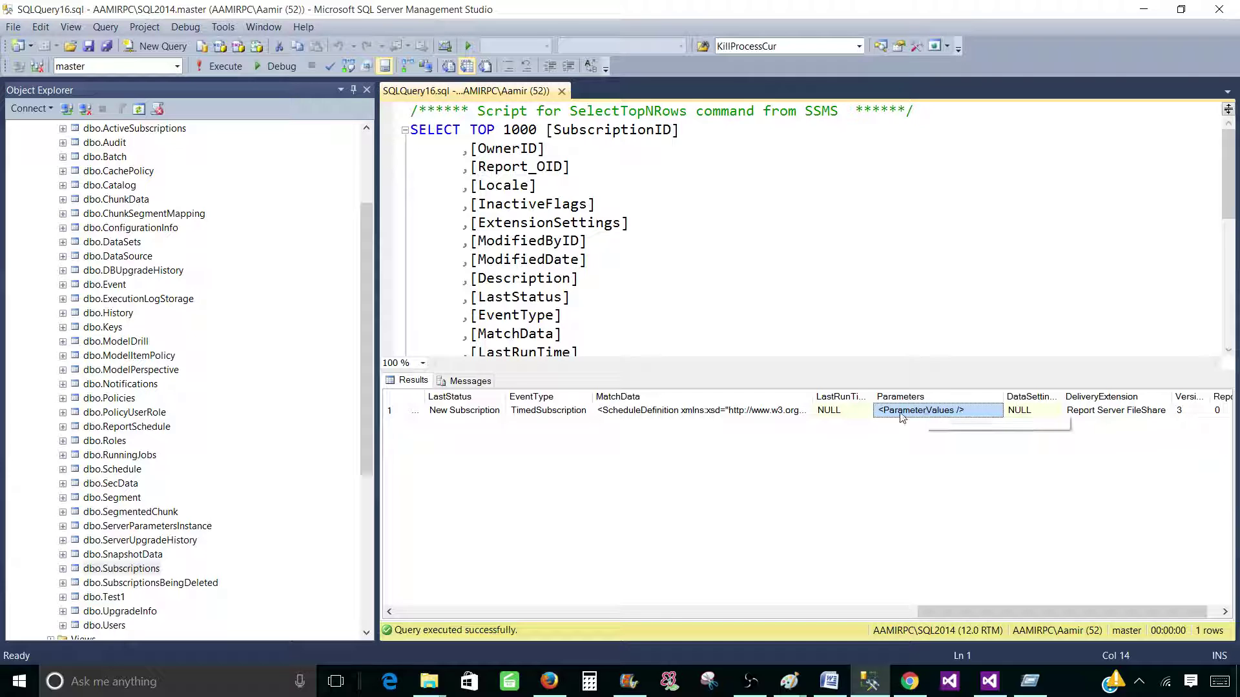
drag(1004, 612, 983, 612)
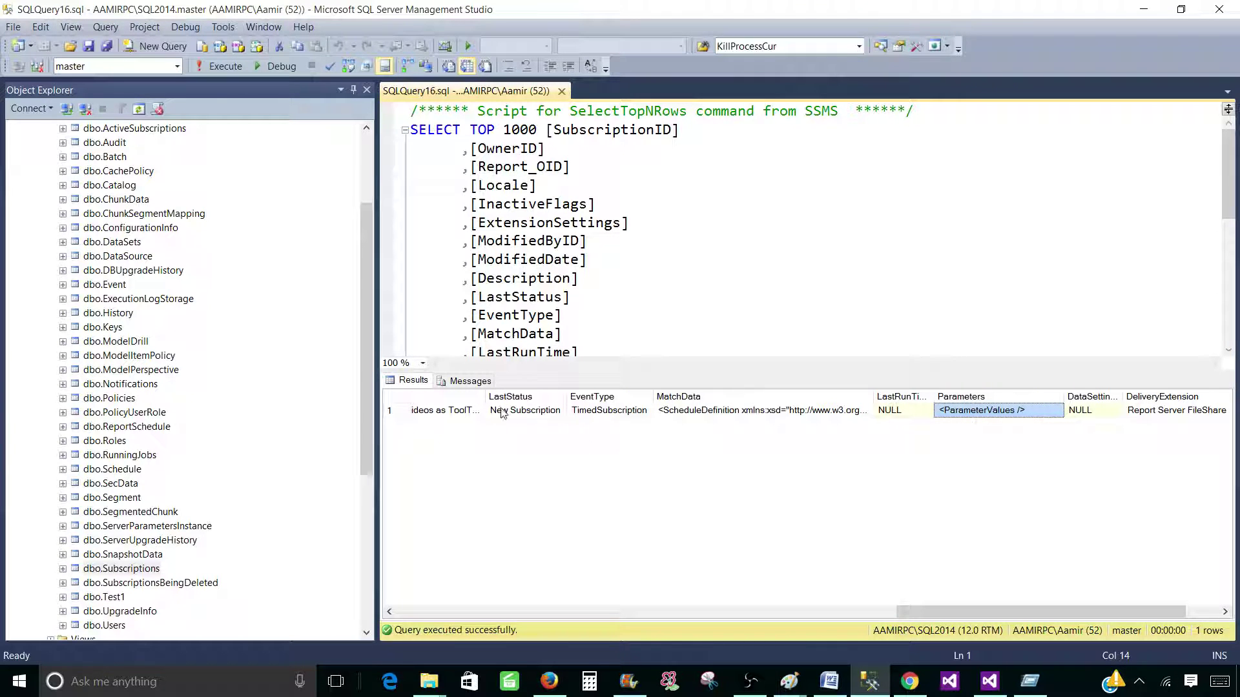
Re-run the Subscriptions query and collapse the Tables folder.
click(644, 229)
click(233, 66)
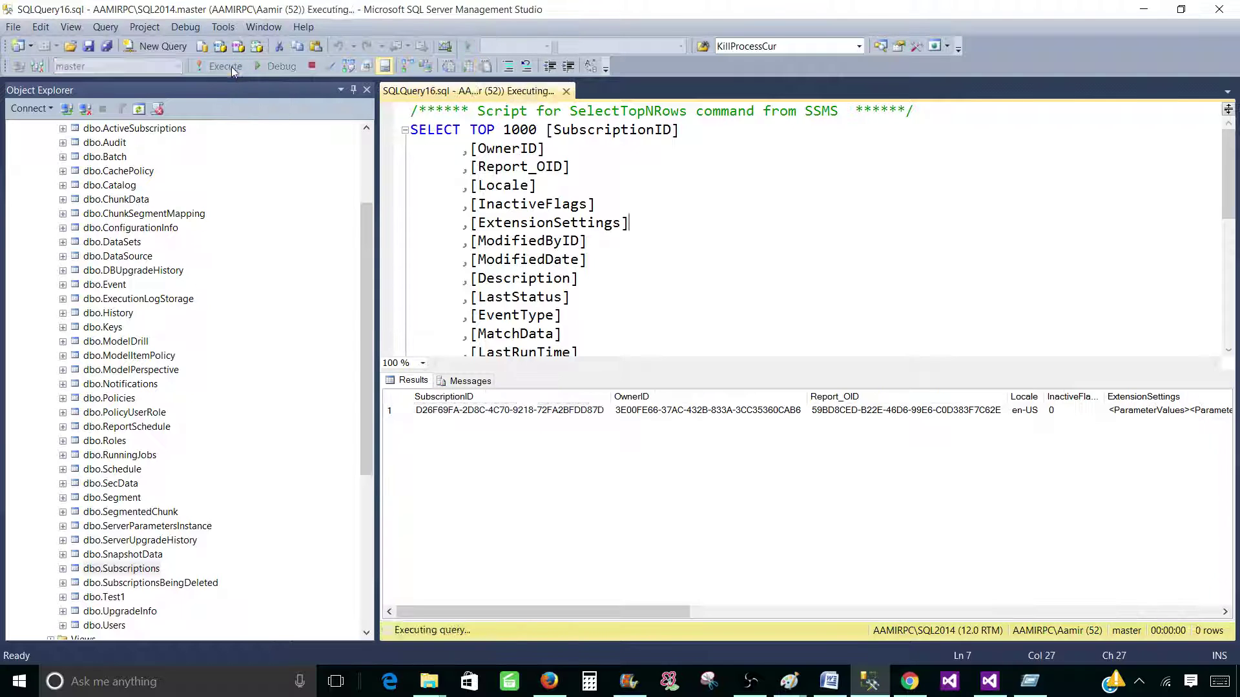
drag(642, 612, 1092, 607)
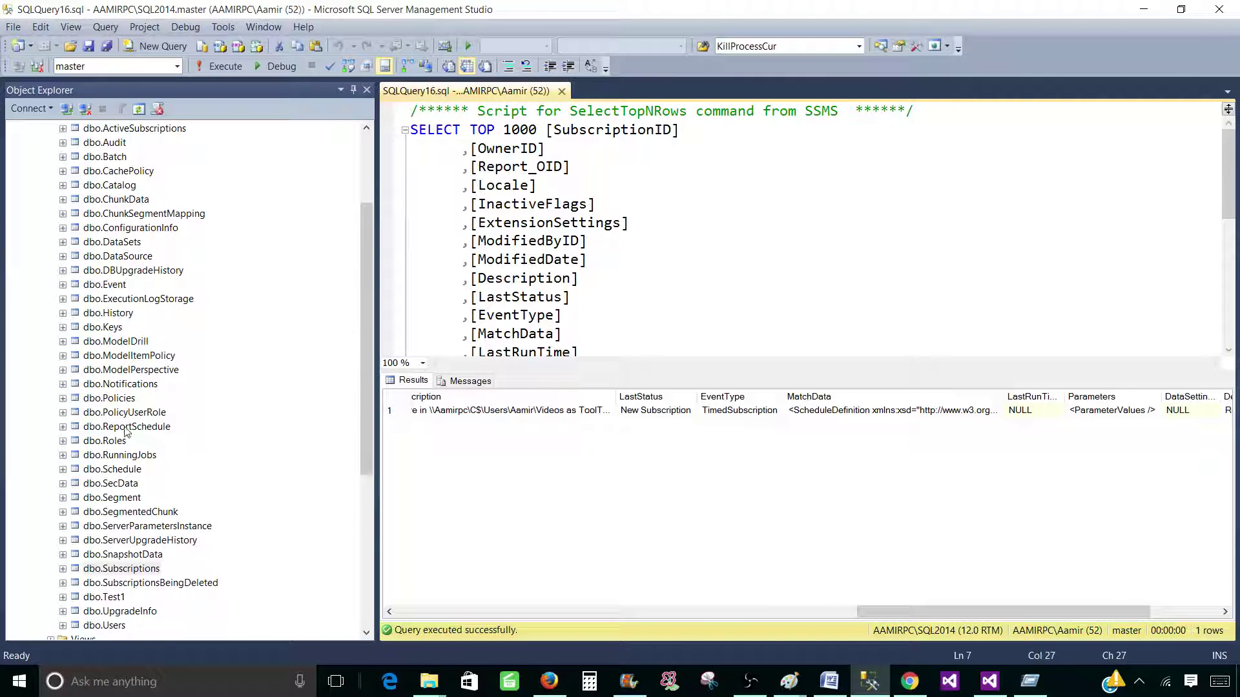
click(208, 313)
scroll(208, 313, up, 3)
click(51, 213)
Open the properties of the GUID-named subscription job under SQL Server Agent Jobs.
click(38, 185)
click(26, 370)
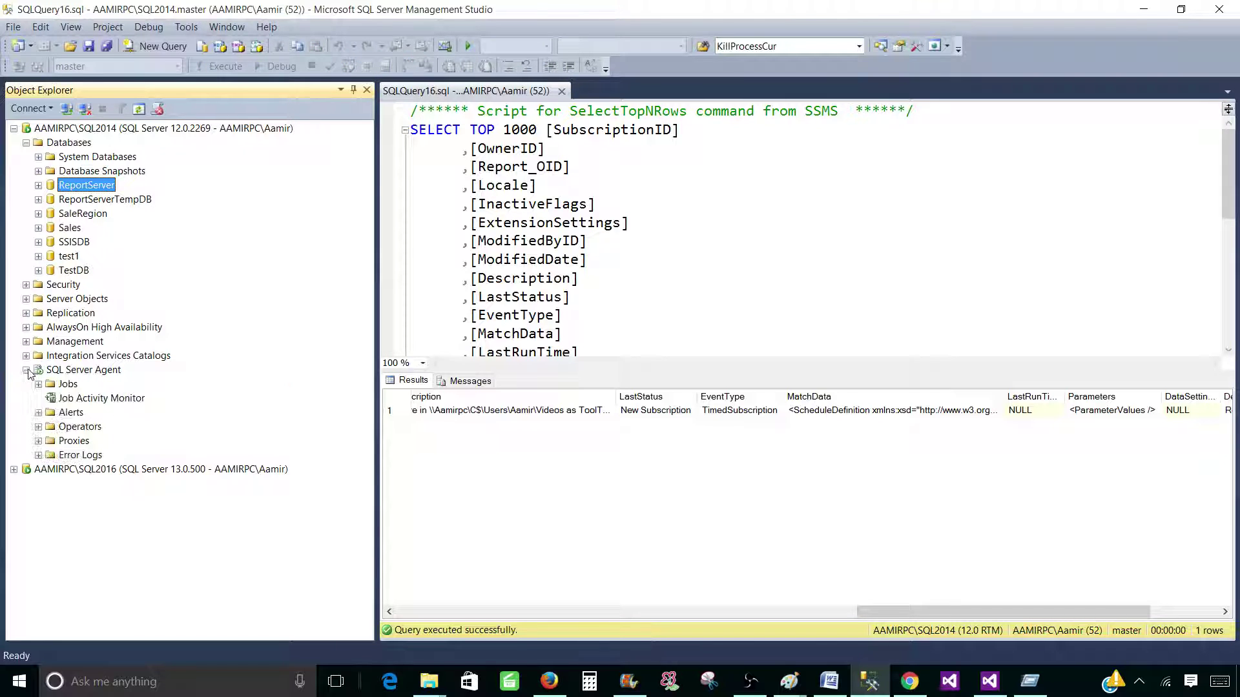
click(66, 384)
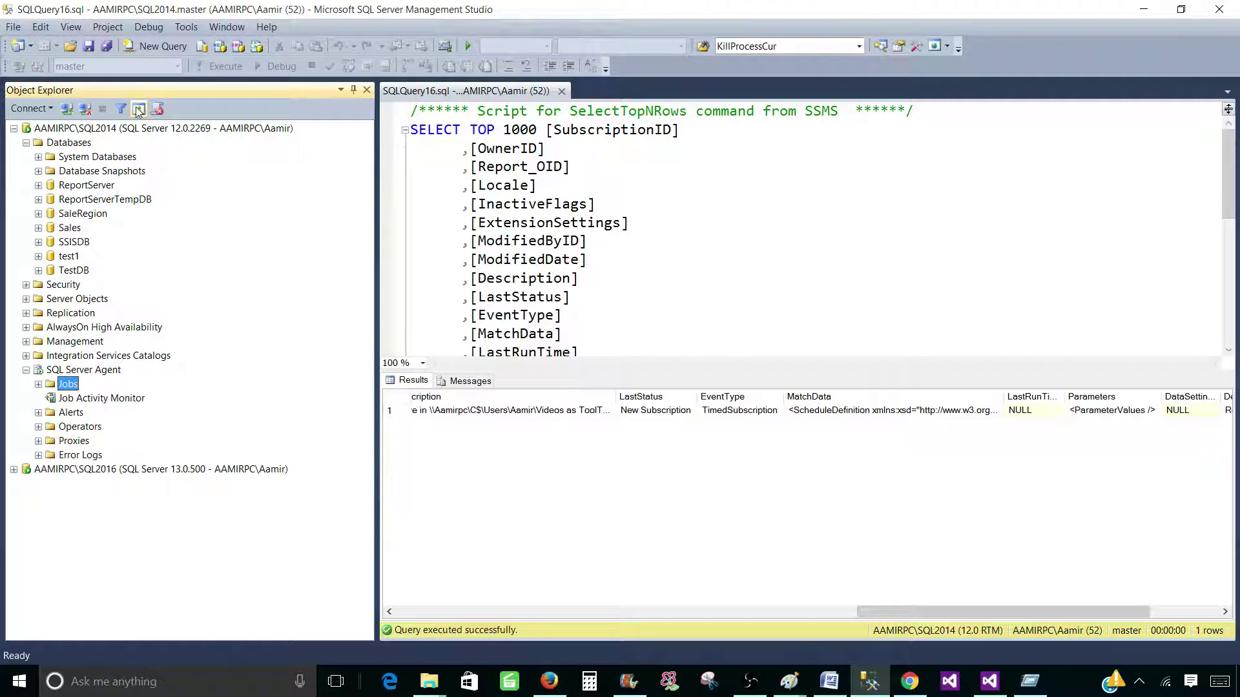
click(38, 384)
click(147, 399)
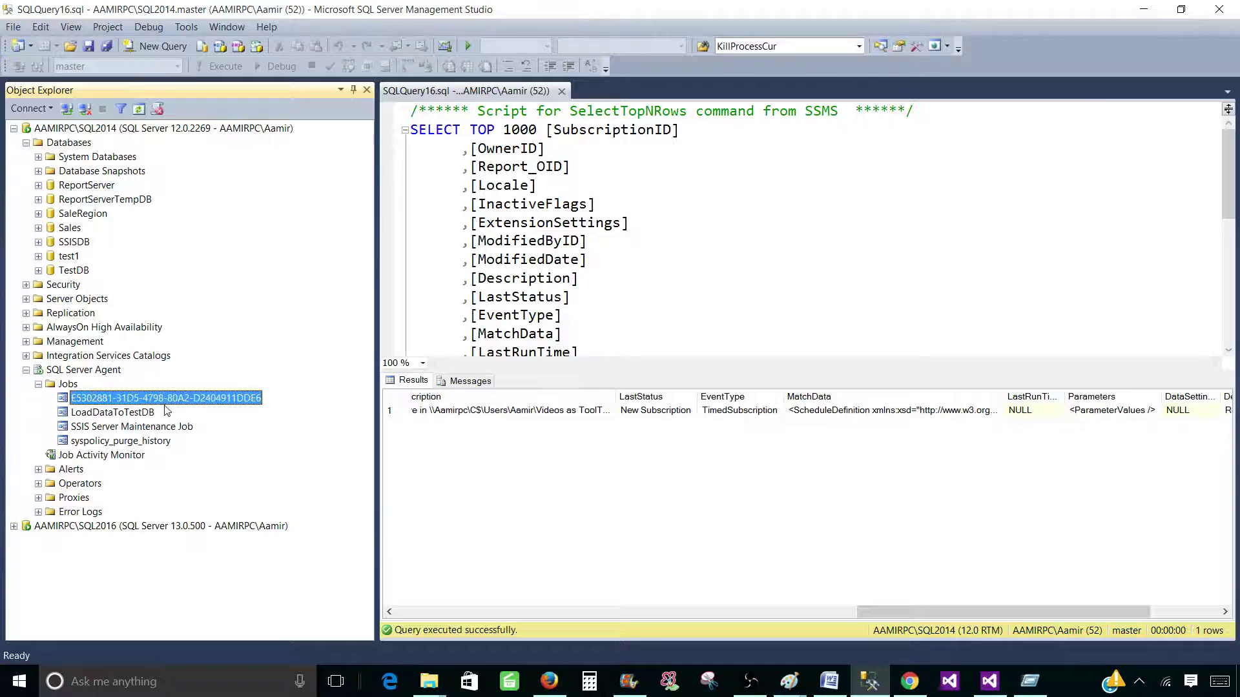
right_click(236, 398)
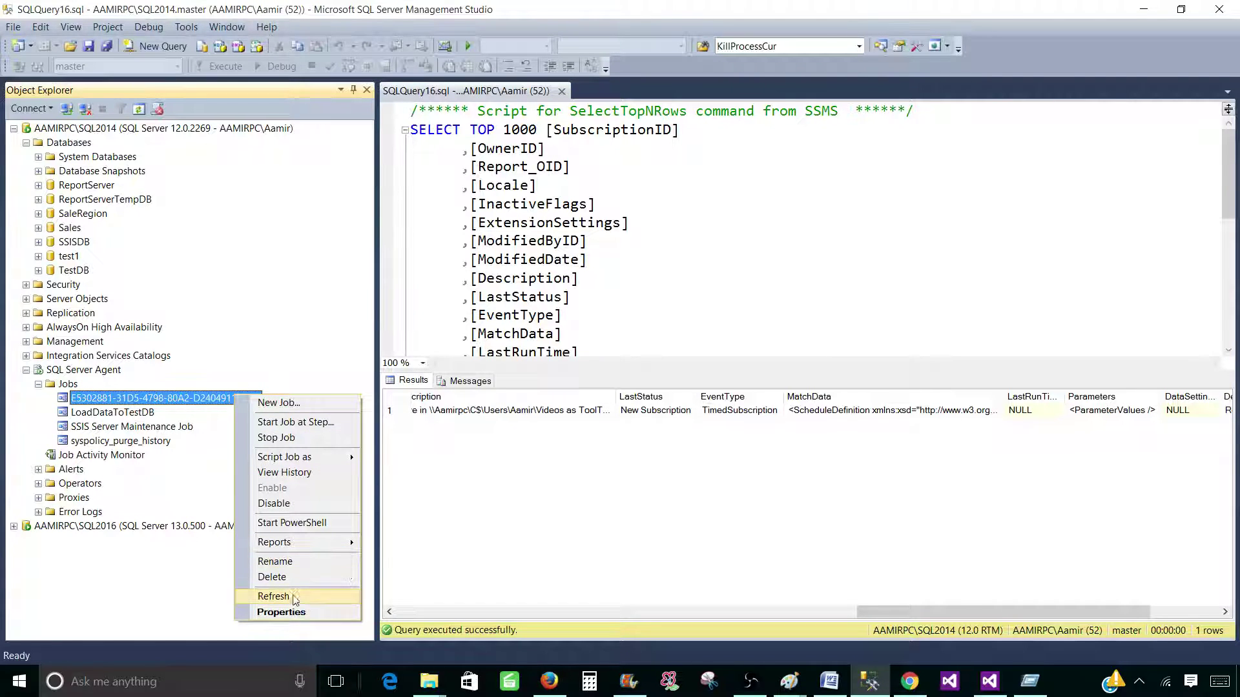
click(282, 611)
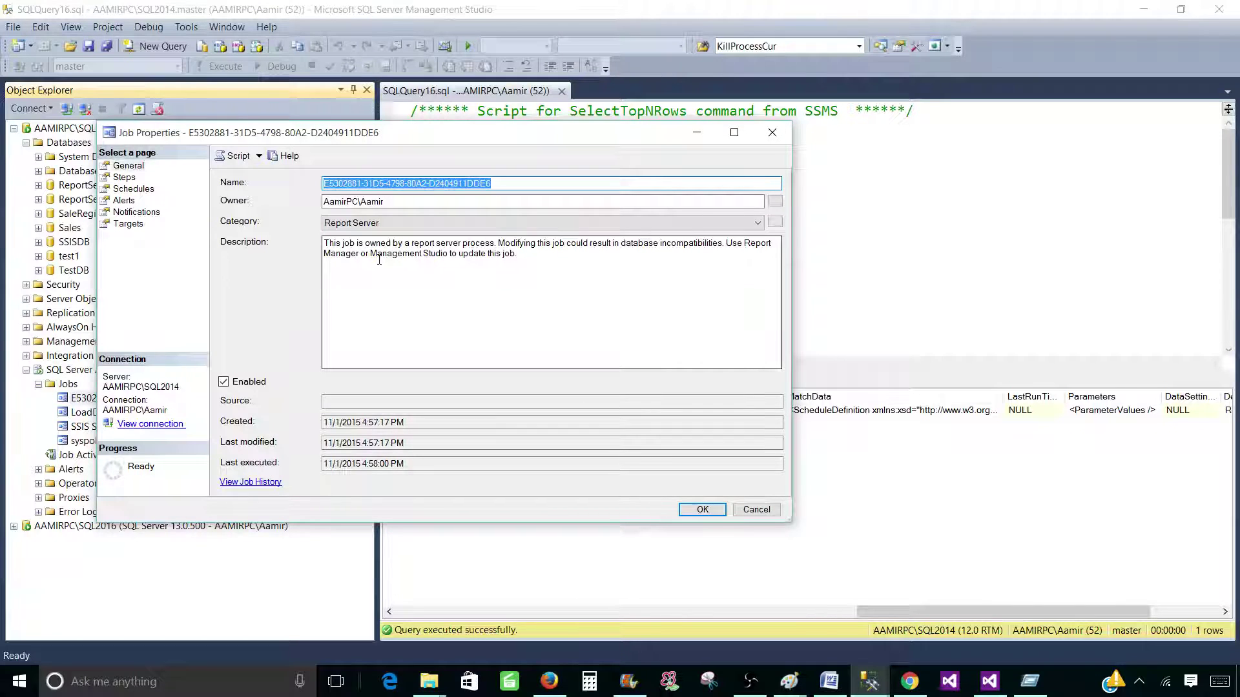
Review step_1's TimedSubscription command calling dbo.AddEvent, then cancel the step details.
drag(518, 253, 323, 242)
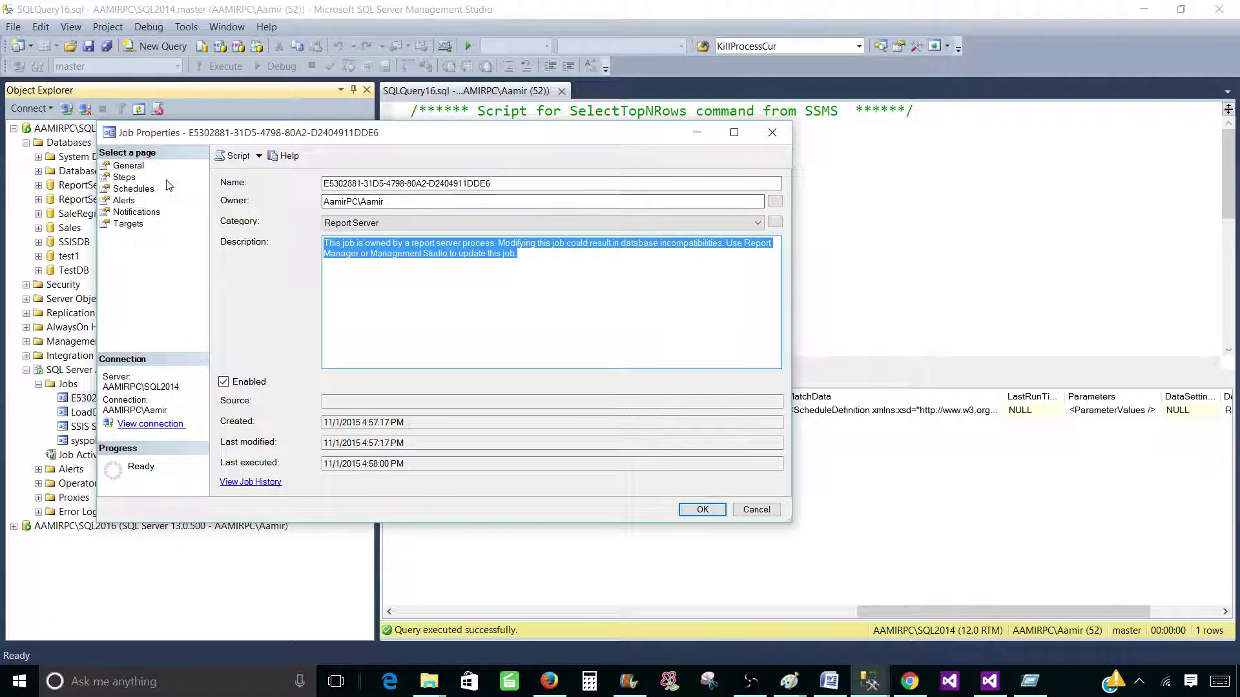
click(133, 177)
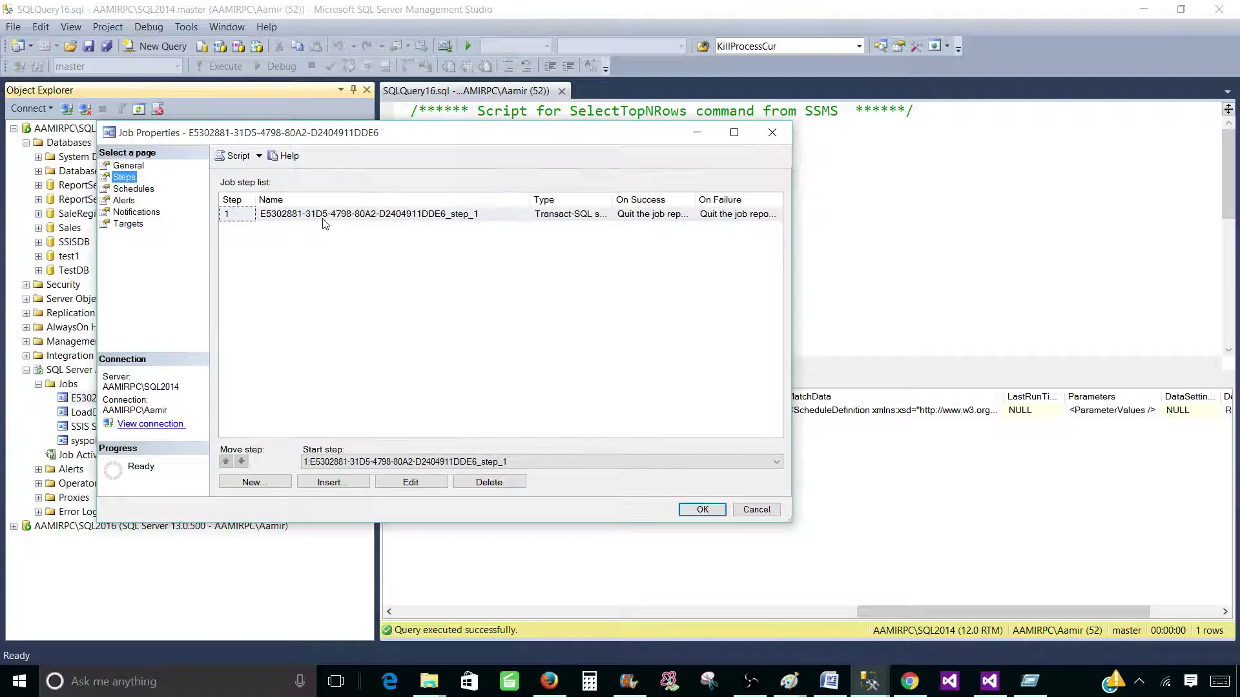
click(306, 217)
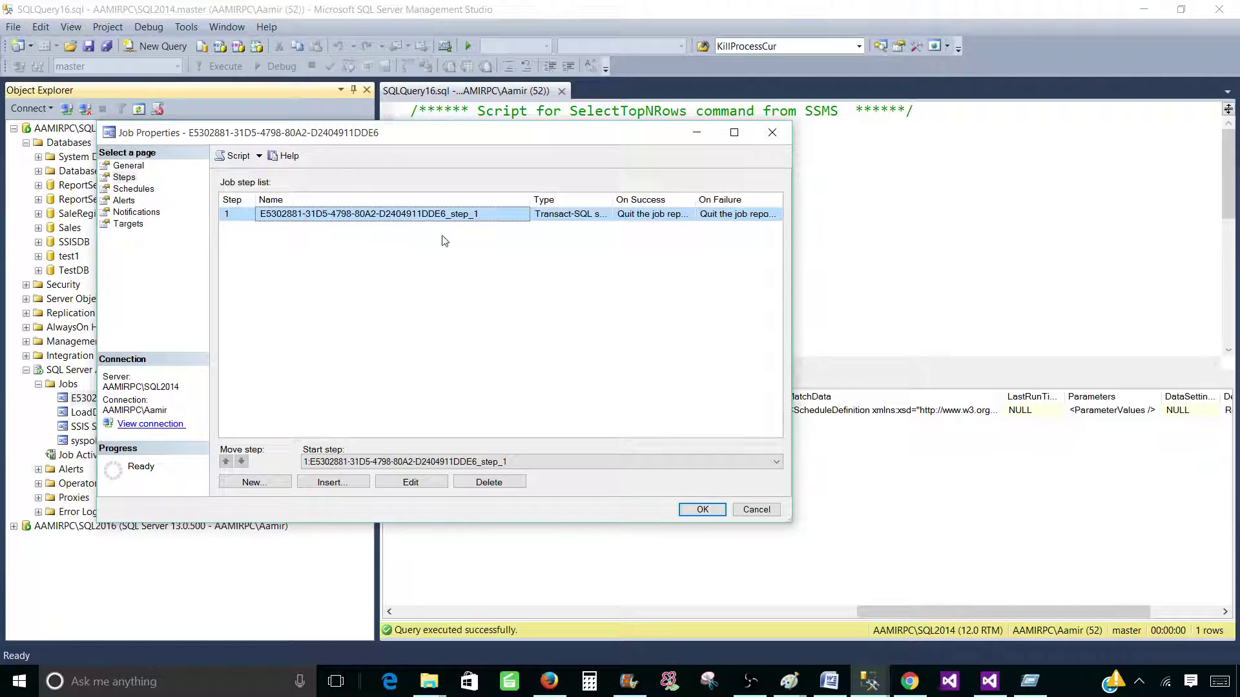
click(411, 482)
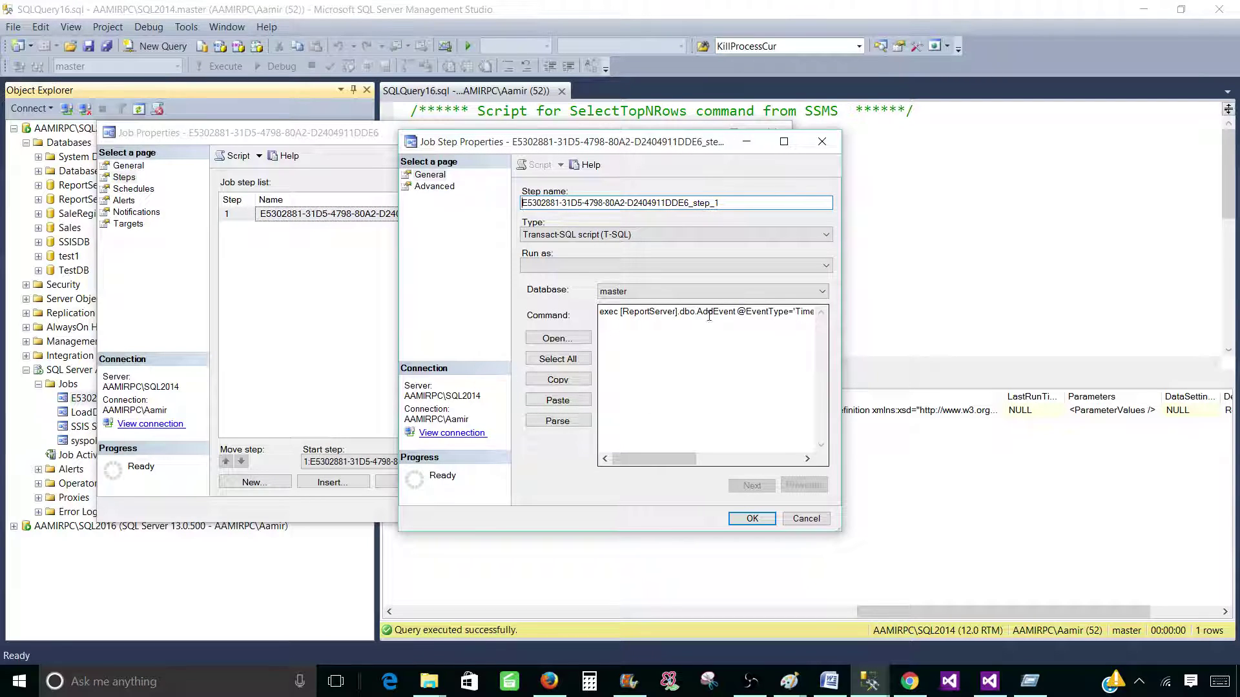
drag(647, 458, 709, 458)
click(806, 518)
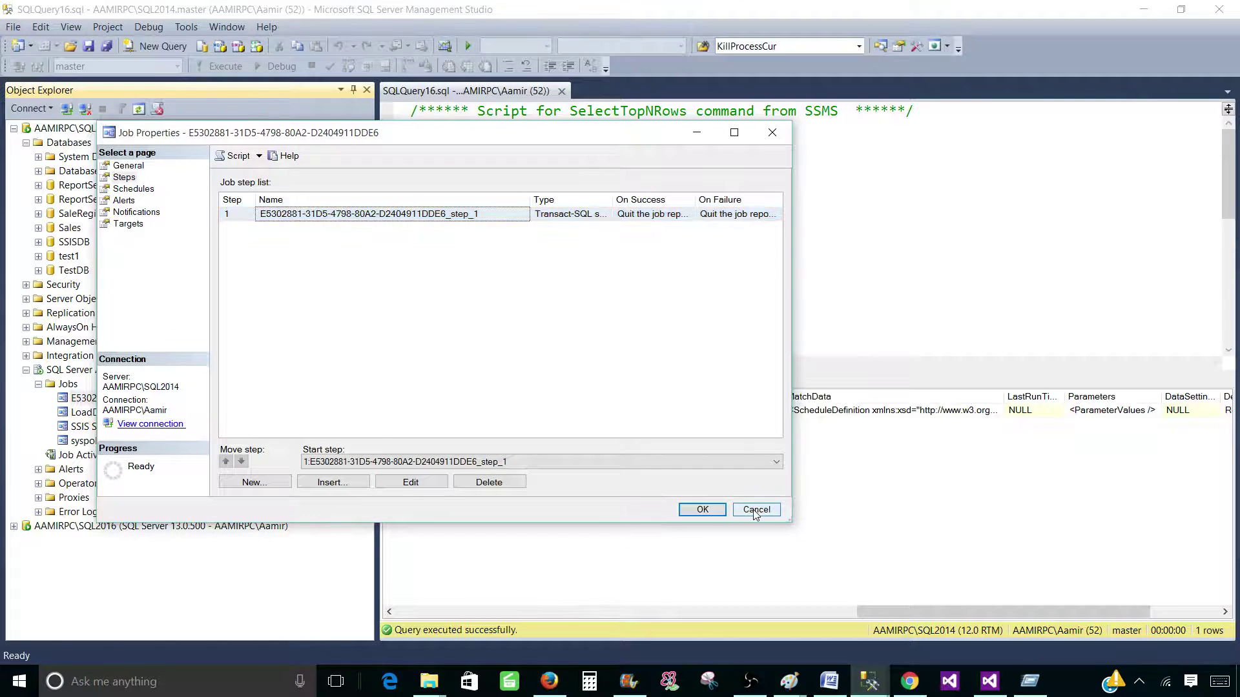
Cancel the job properties and check its history shows one 4:58 PM run on 11/1/2015.
click(757, 513)
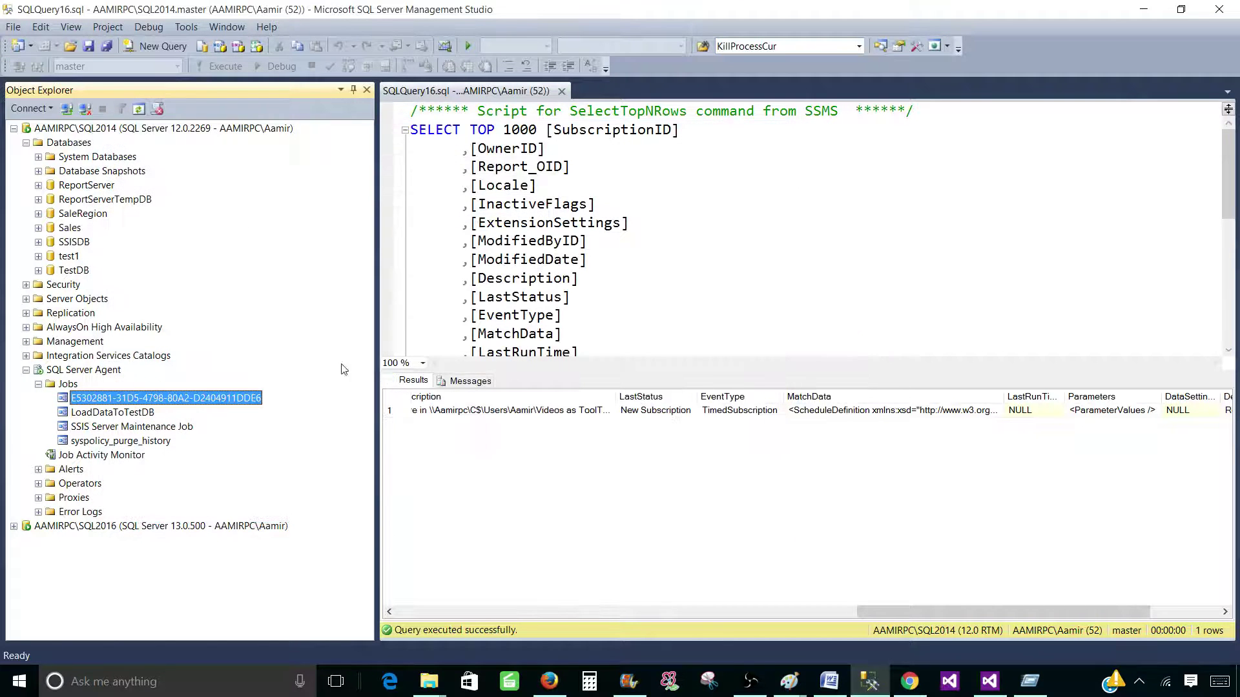
right_click(120, 401)
click(178, 478)
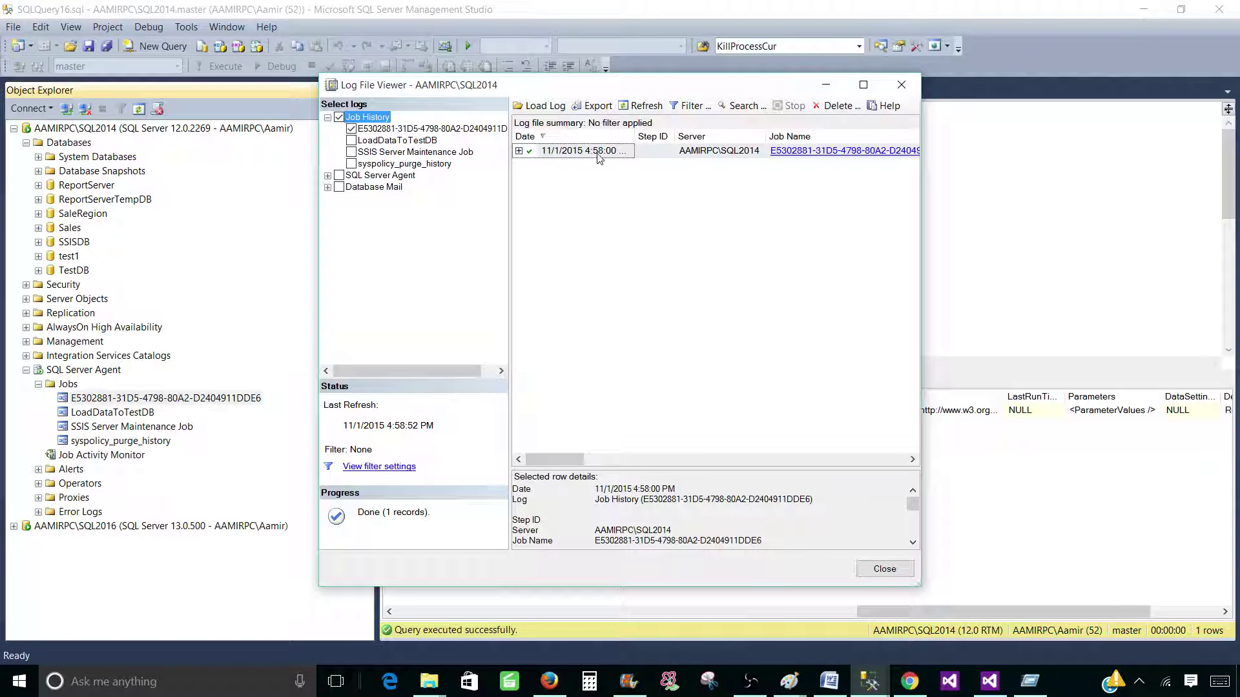
click(521, 153)
click(518, 152)
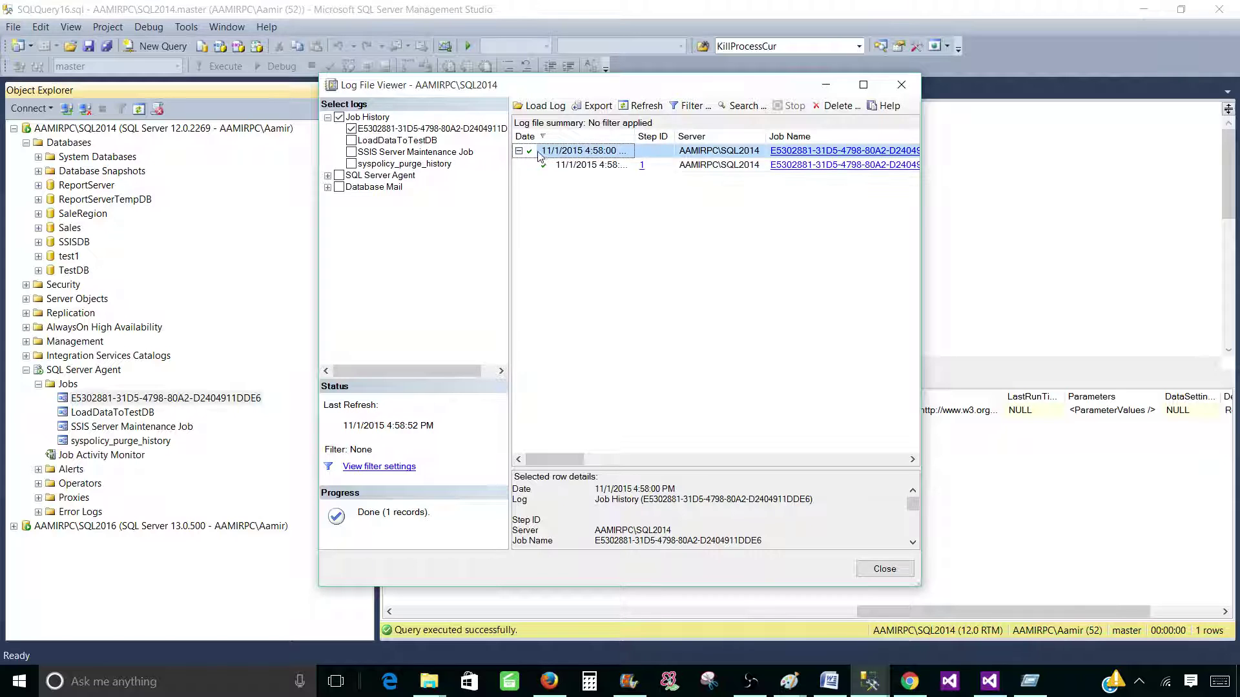
click(865, 569)
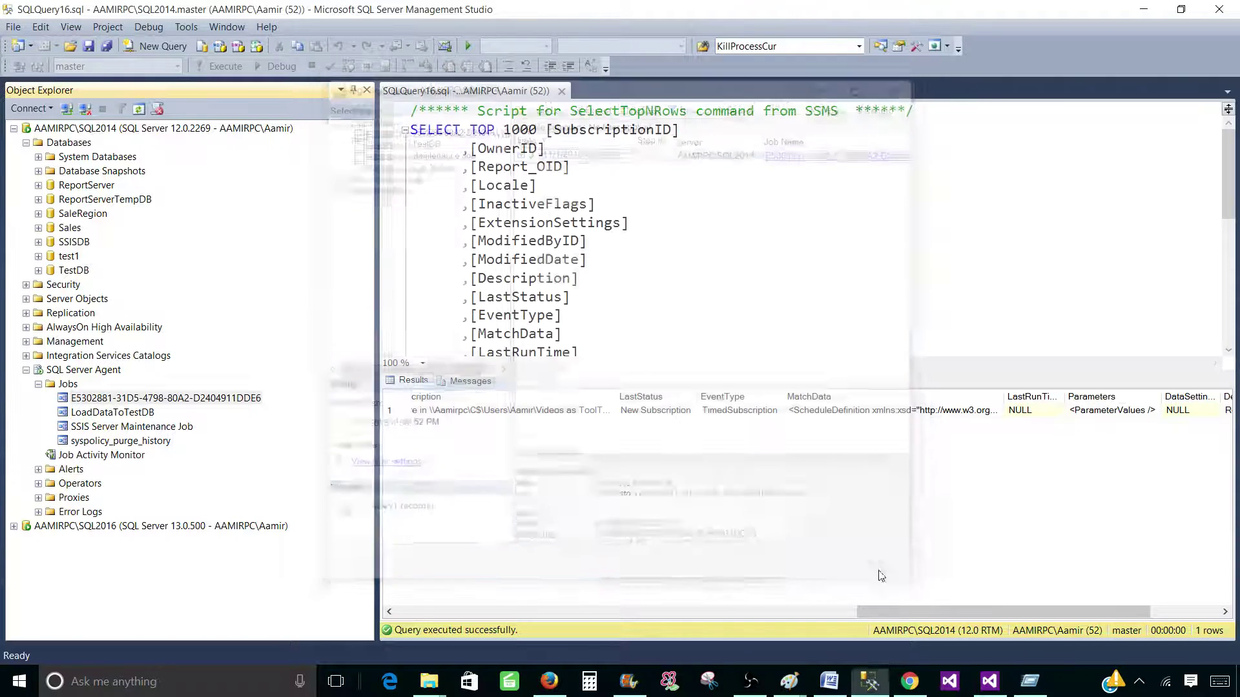
Bring the Videos folder window forward and open ToolTipChart.xlsx in Excel.
click(429, 679)
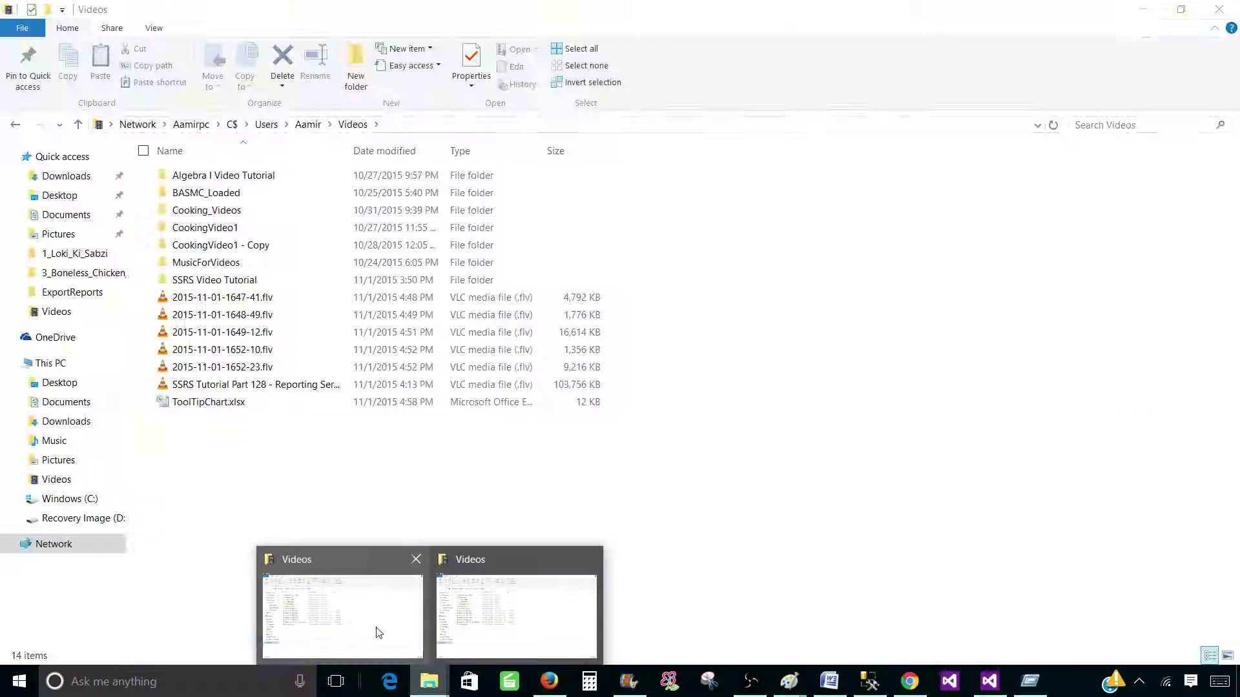
click(378, 633)
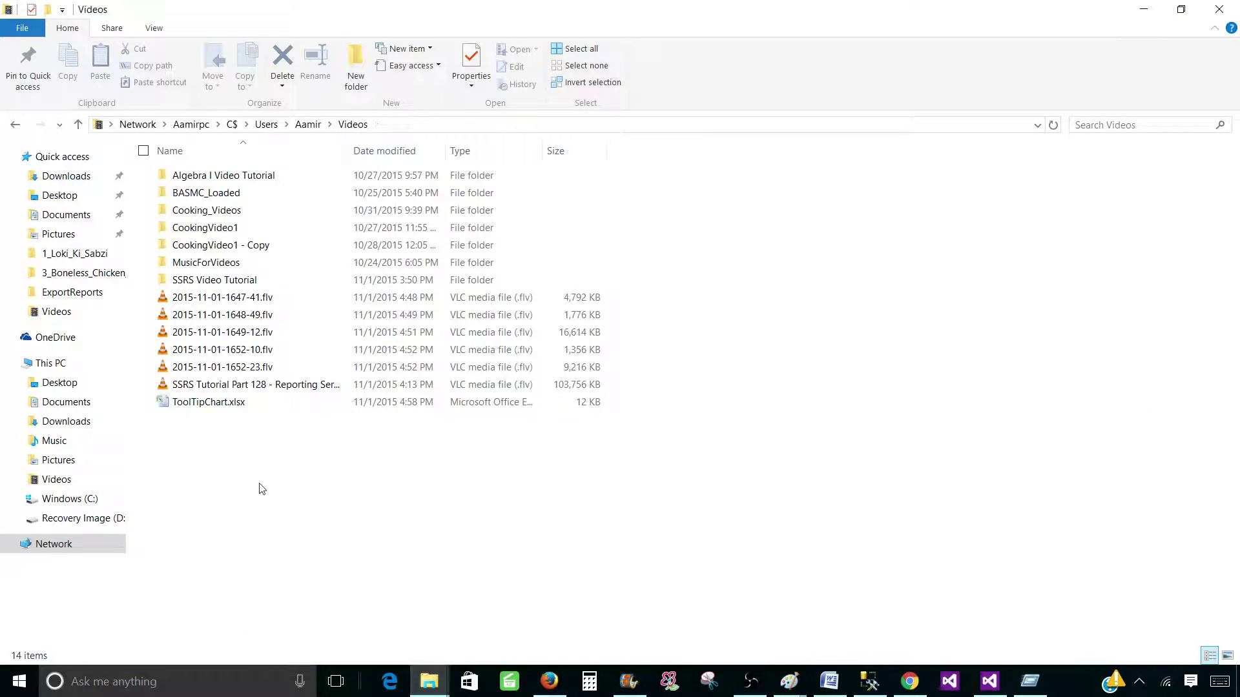
double_click(215, 402)
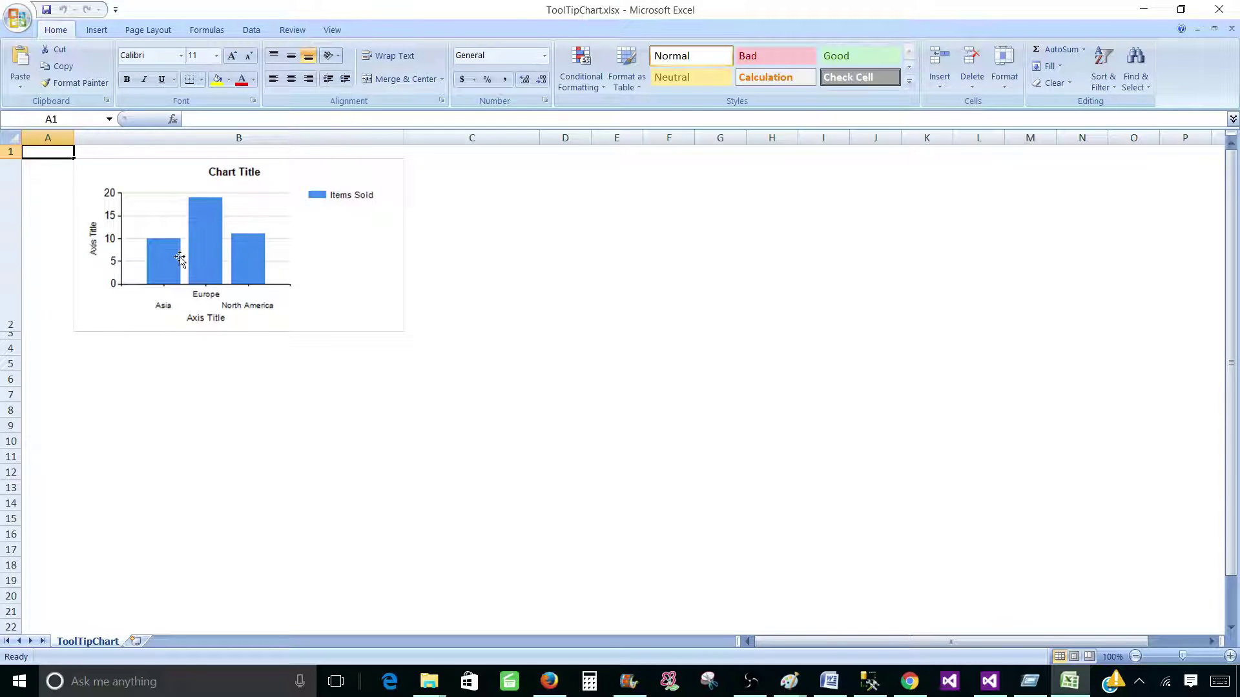
Close Excel after reviewing the Items Sold chart, returning to the Videos folder.
click(1219, 9)
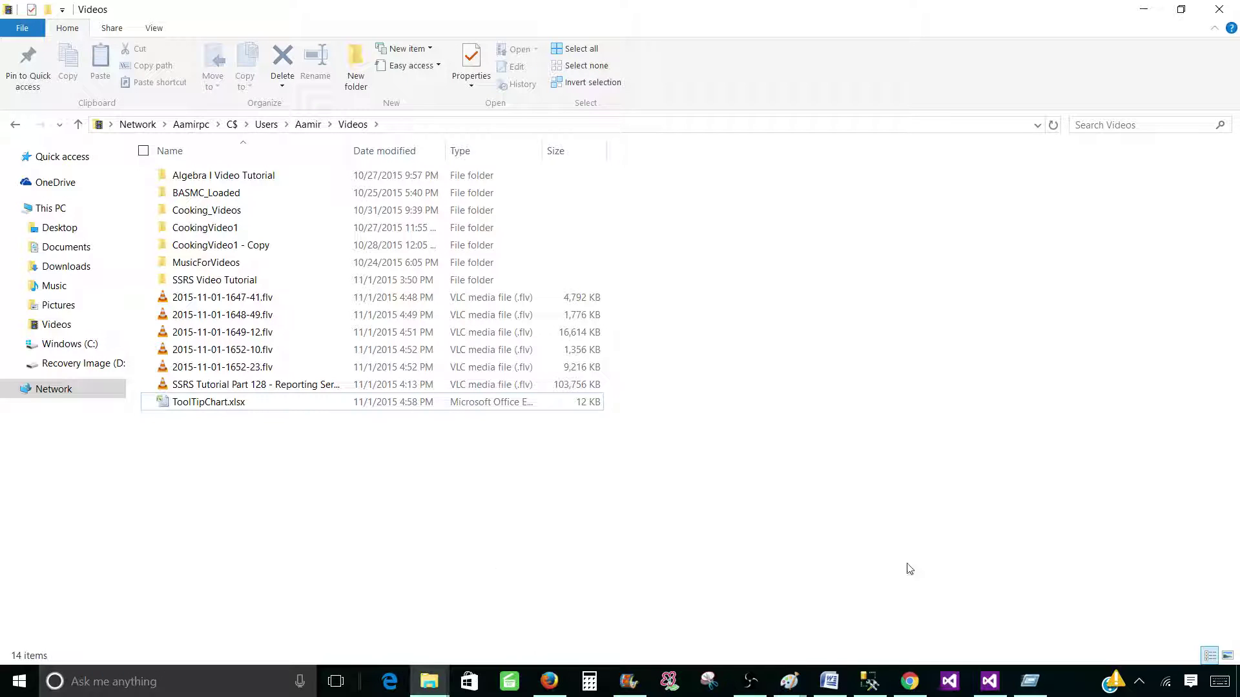
Reload the subscriptions page to show last run 11/1/2015 4:58 PM and the saved ToolTipChart.xlsx status.
click(909, 681)
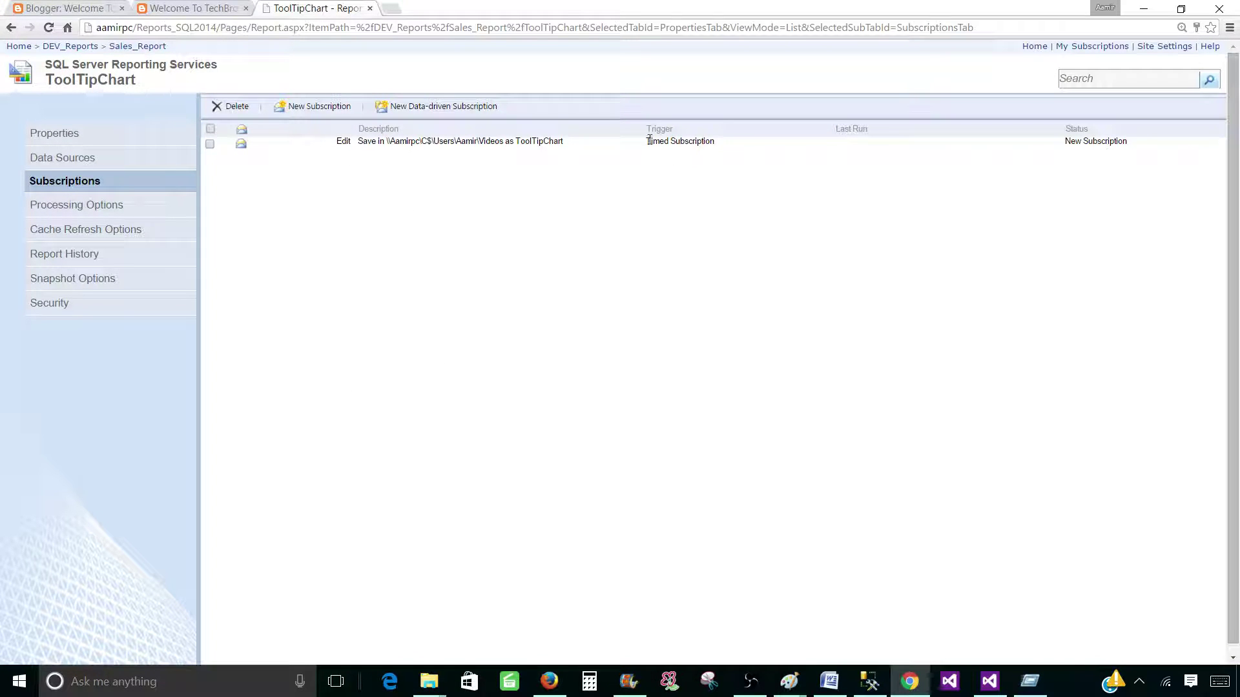
drag(648, 140, 766, 151)
key(F5)
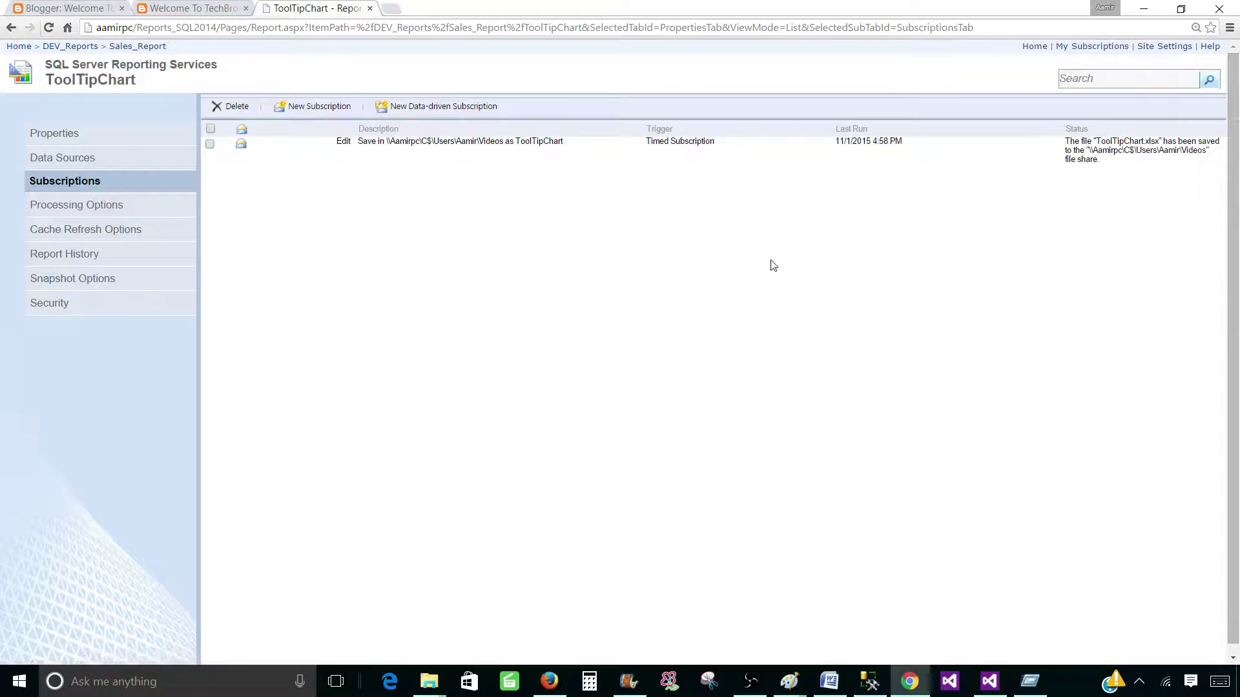
drag(837, 141, 935, 148)
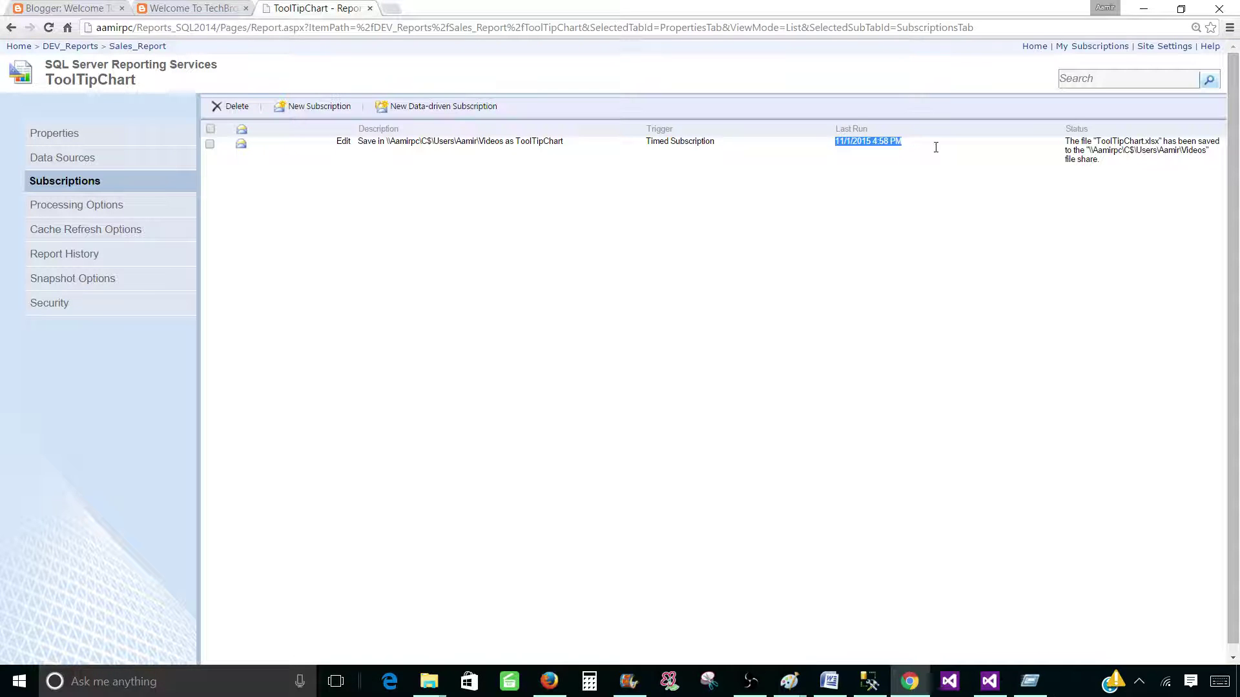
click(864, 214)
drag(1106, 166, 917, 152)
click(963, 249)
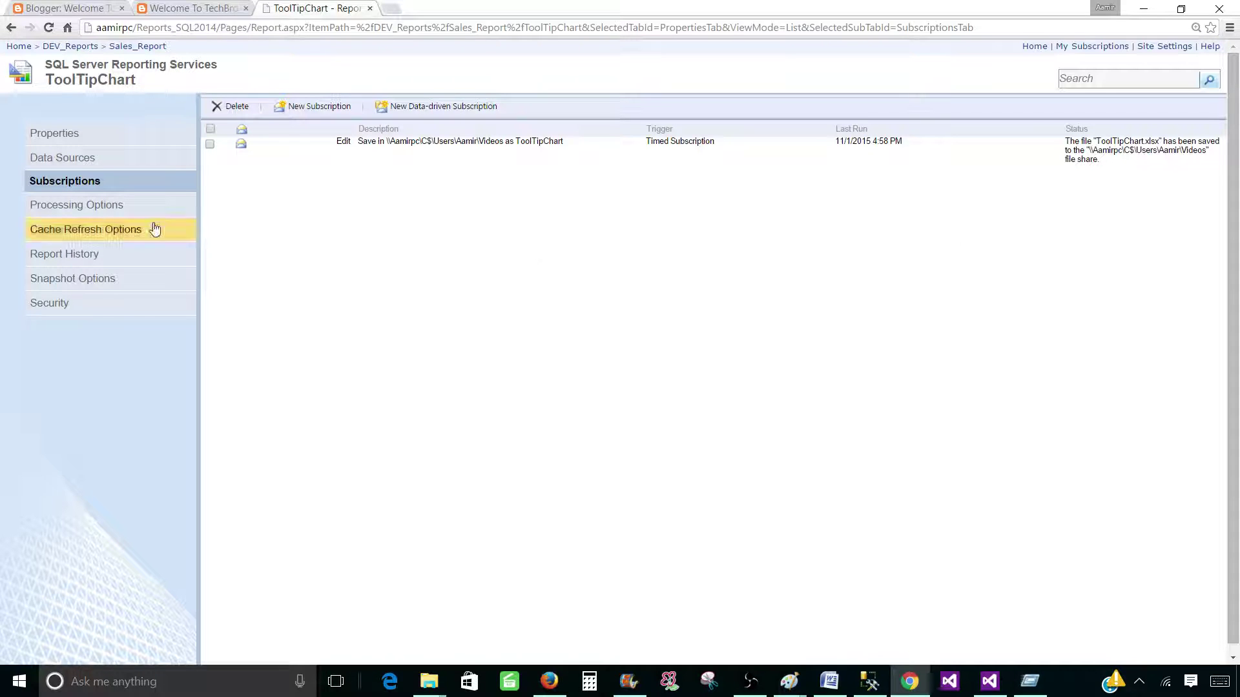
Change the subscription's schedule to daily with all seven weekdays ticked.
click(341, 141)
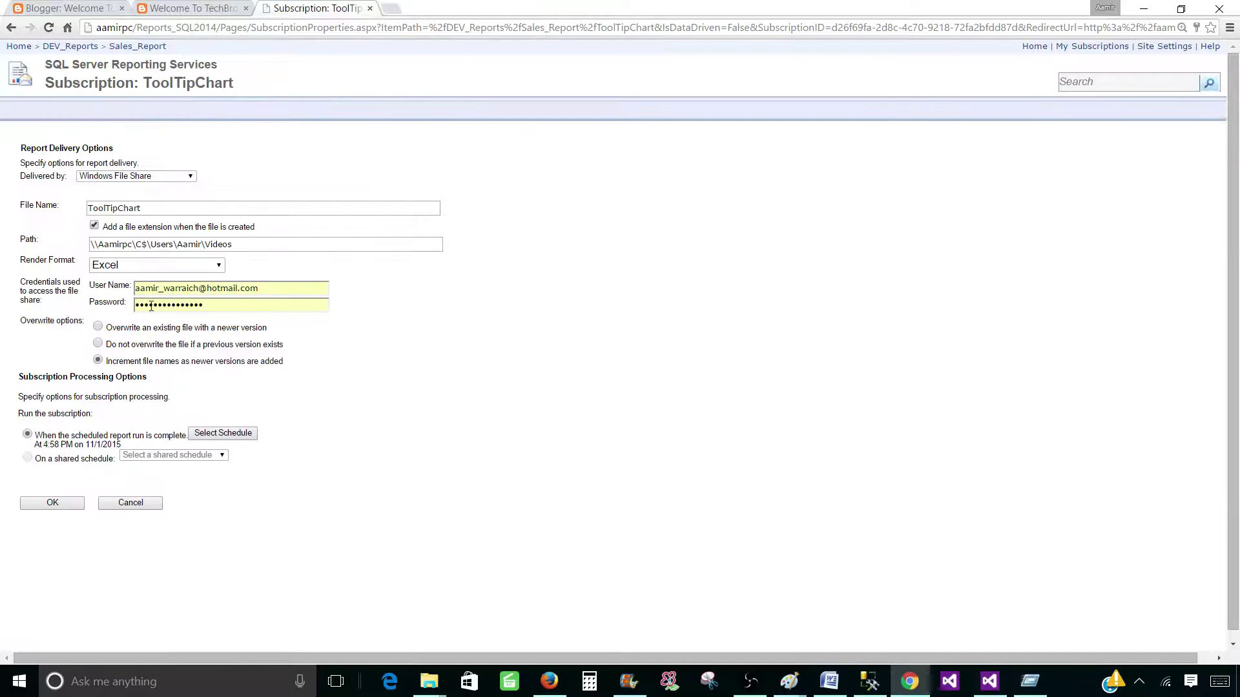
click(194, 436)
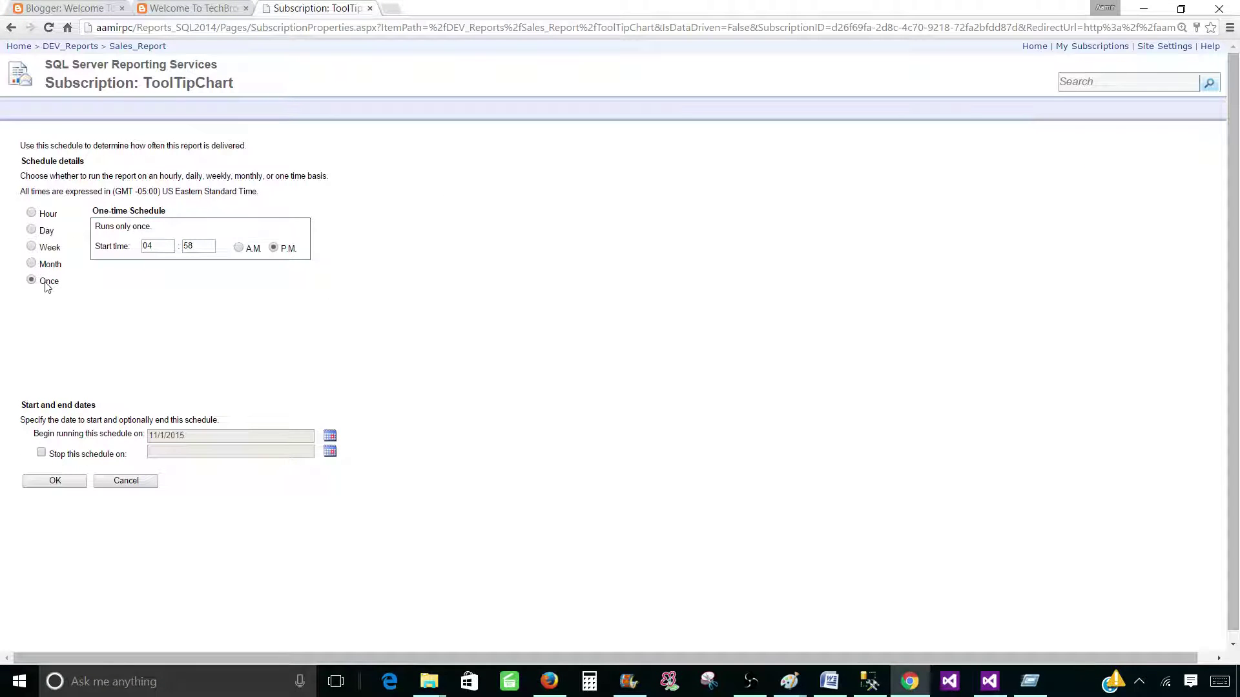
click(36, 231)
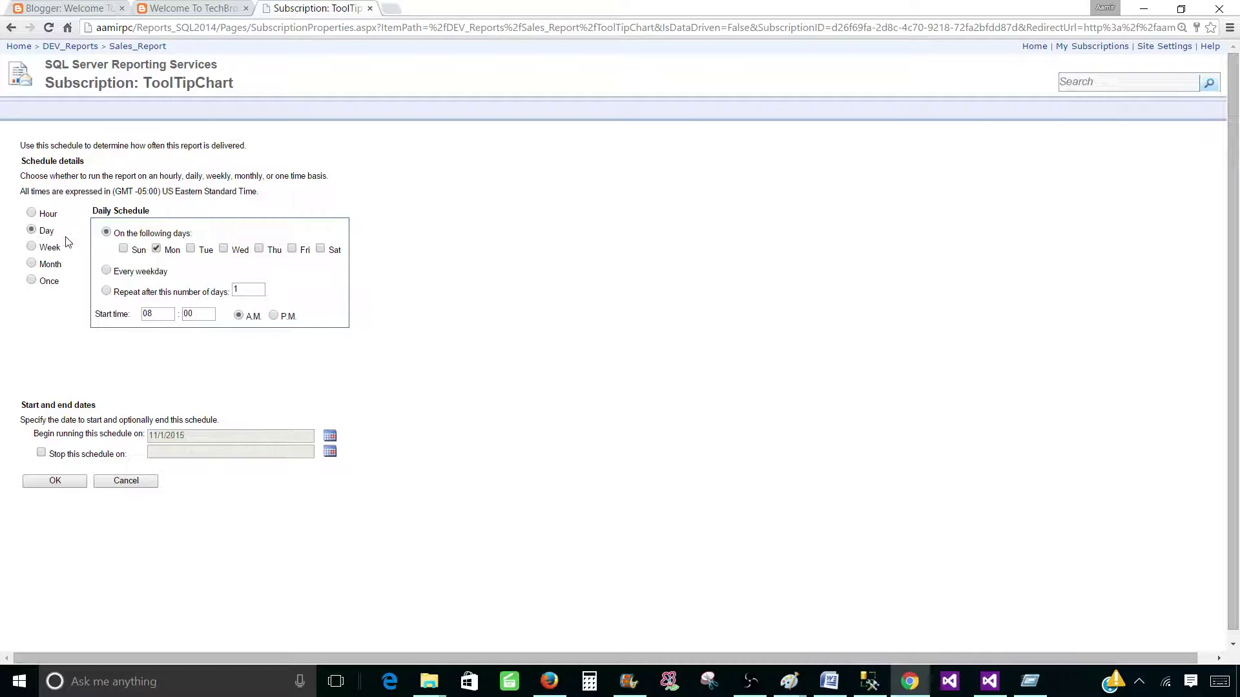
click(123, 249)
click(191, 250)
click(224, 250)
click(259, 249)
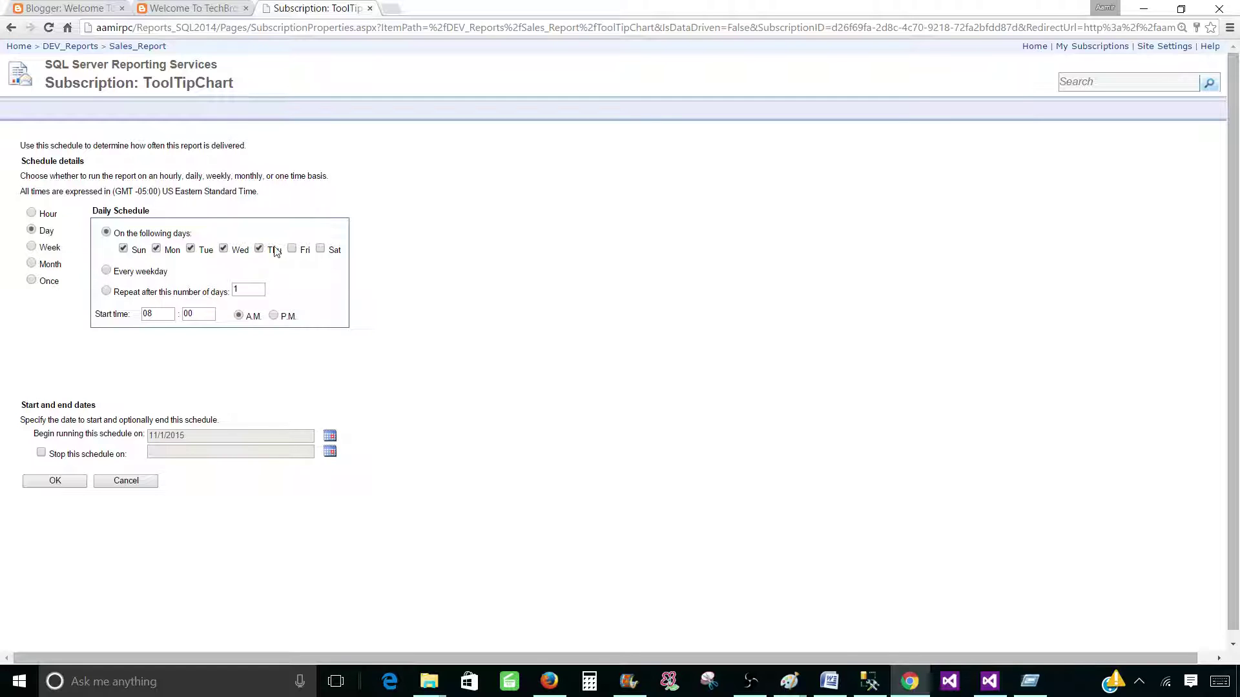
click(320, 249)
click(292, 249)
Set the daily schedule's start hour to 04.
click(159, 313)
text(4)
double_click(185, 314)
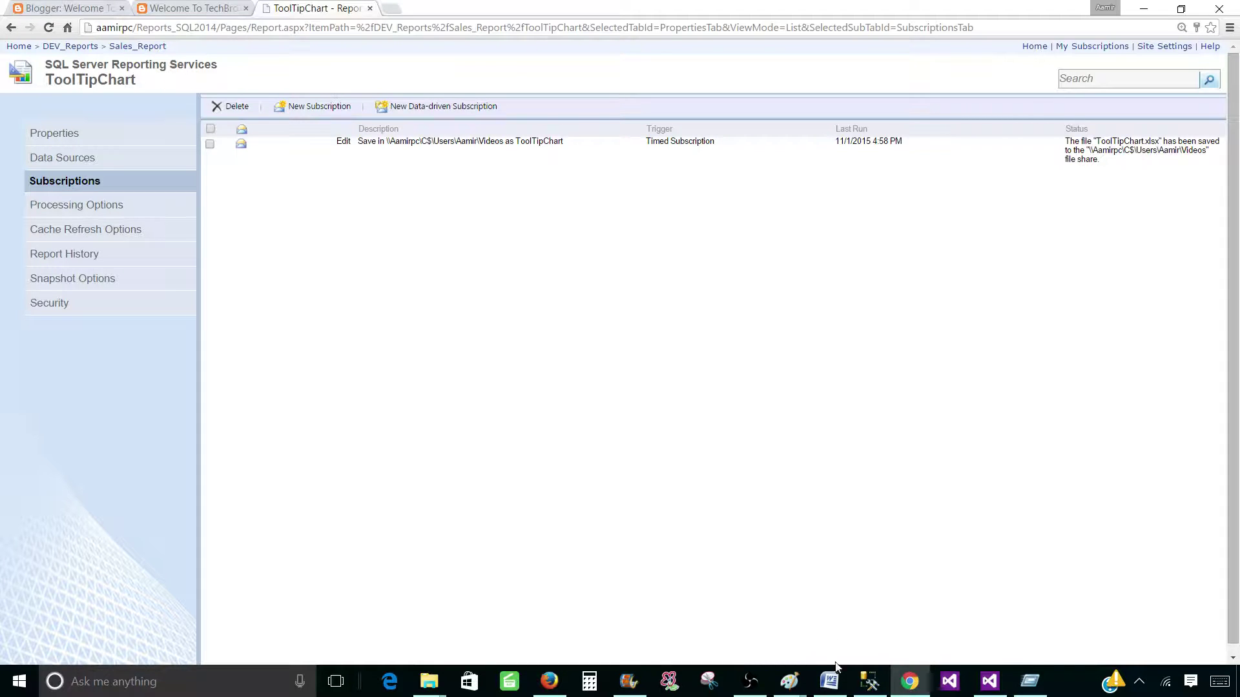
Switch to Management Studio and select the ReportServer and ReportServerTempDB databases.
click(870, 681)
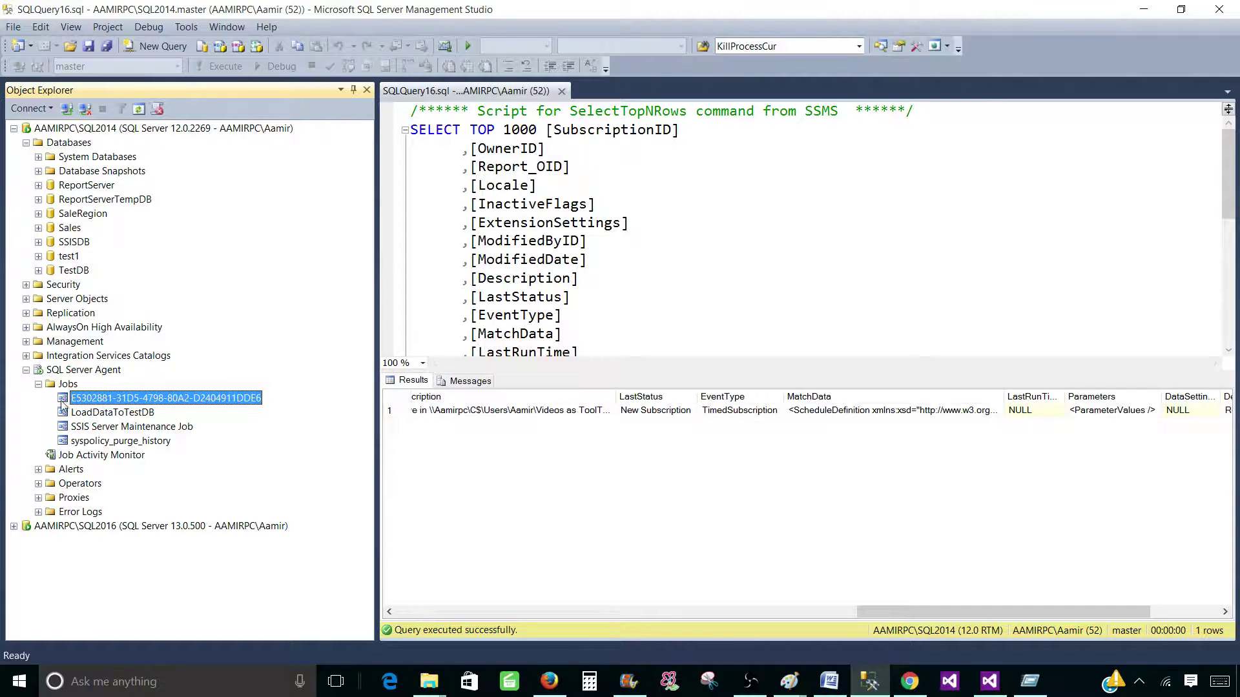
click(74, 187)
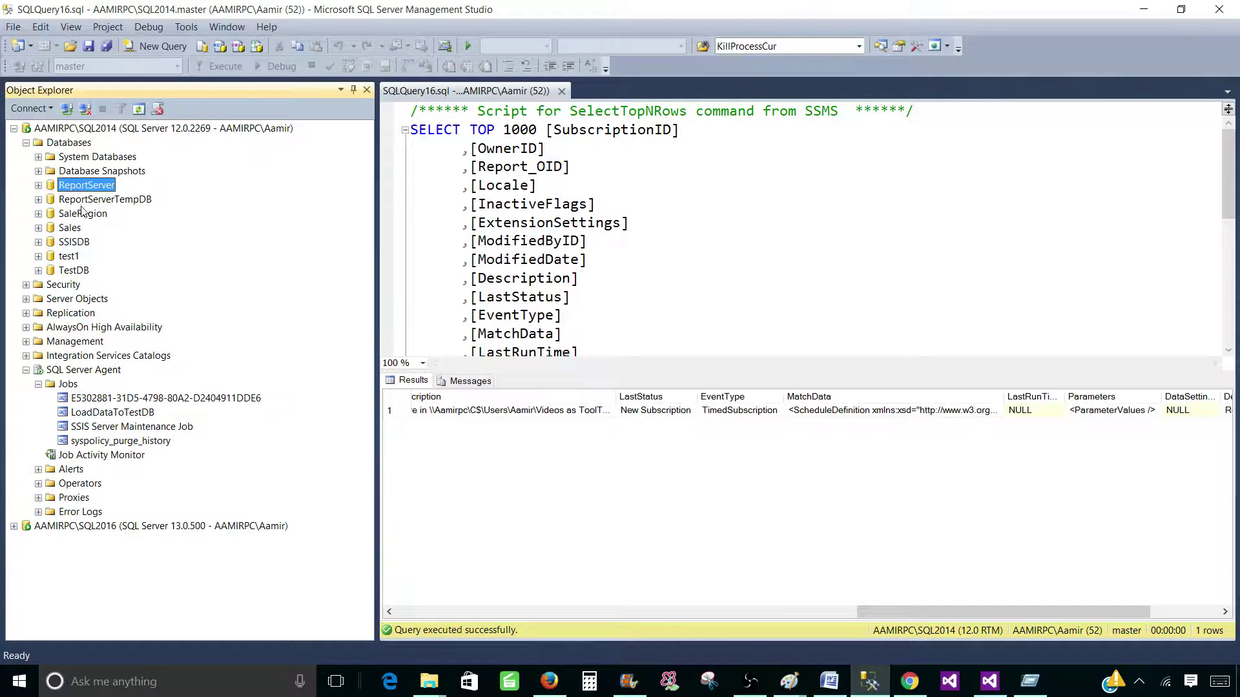
click(89, 201)
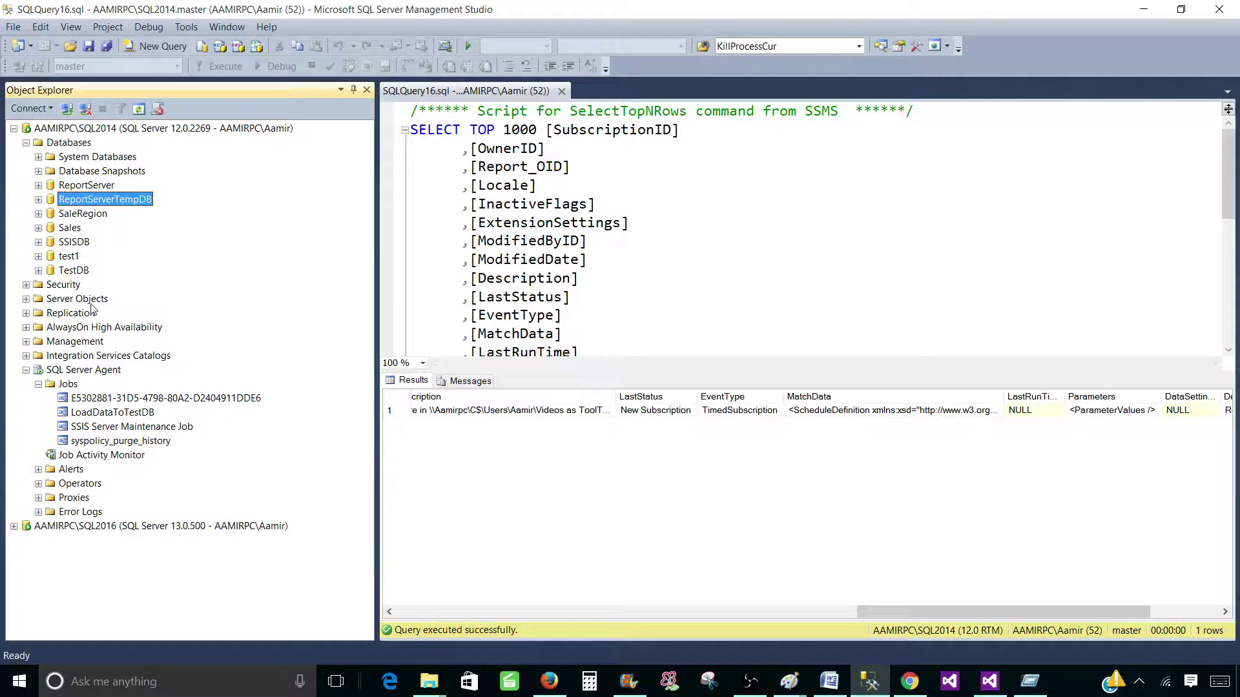
click(77, 186)
click(71, 201)
Start the E5302881… subscription agent job now and close the successful progress dialog.
click(147, 401)
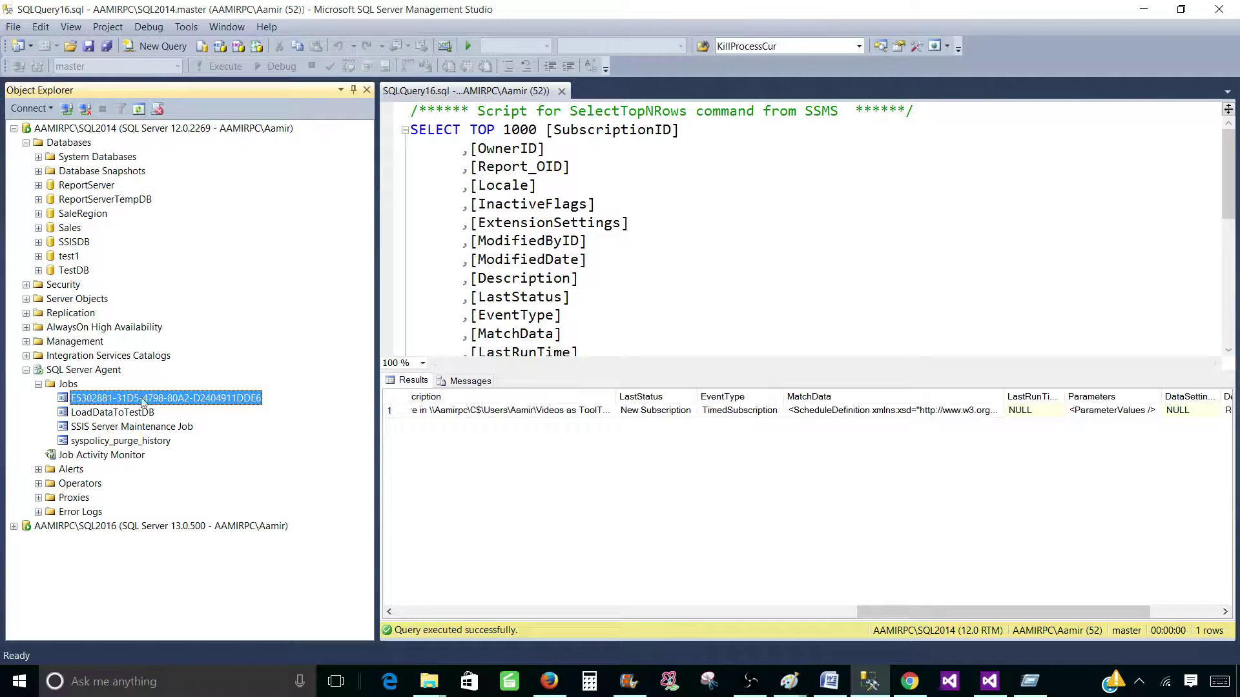
right_click(101, 399)
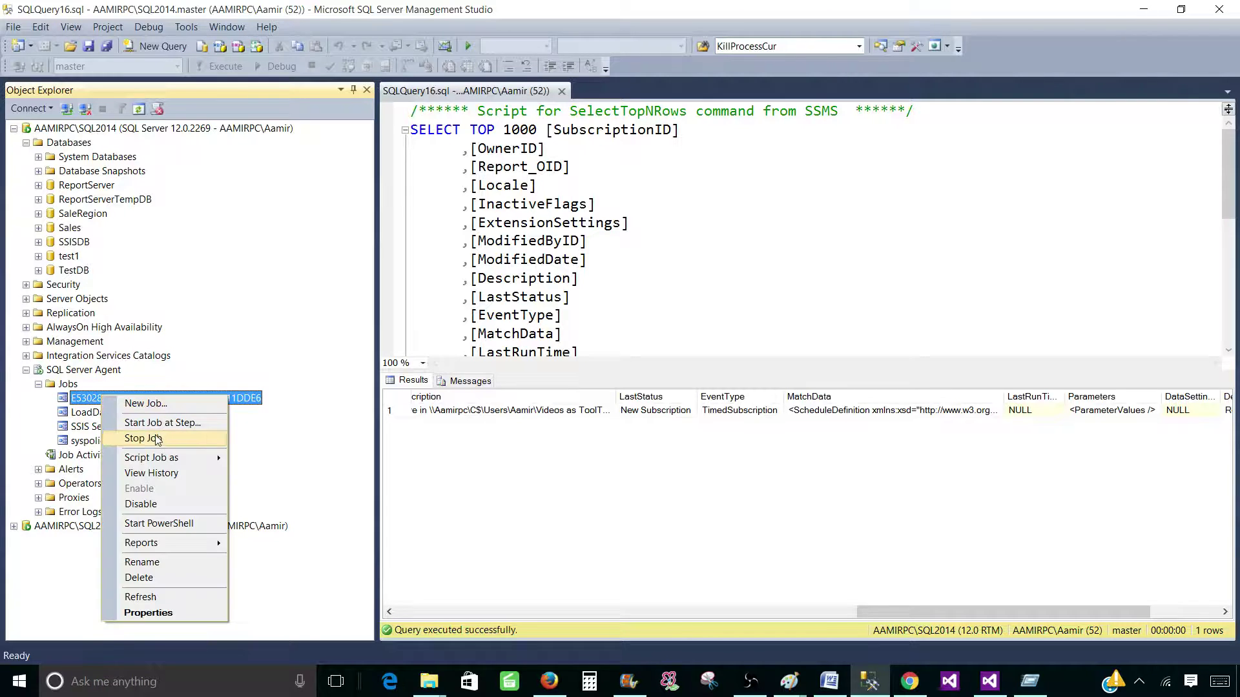
click(174, 423)
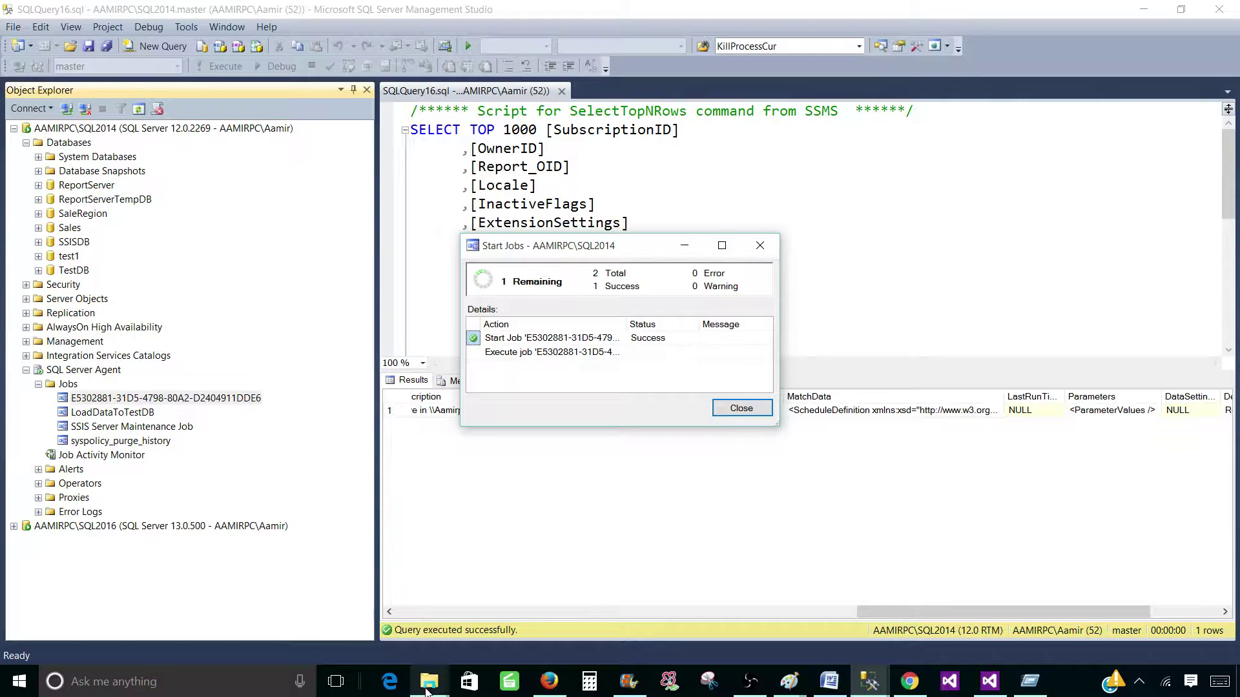
mouse_move(426, 686)
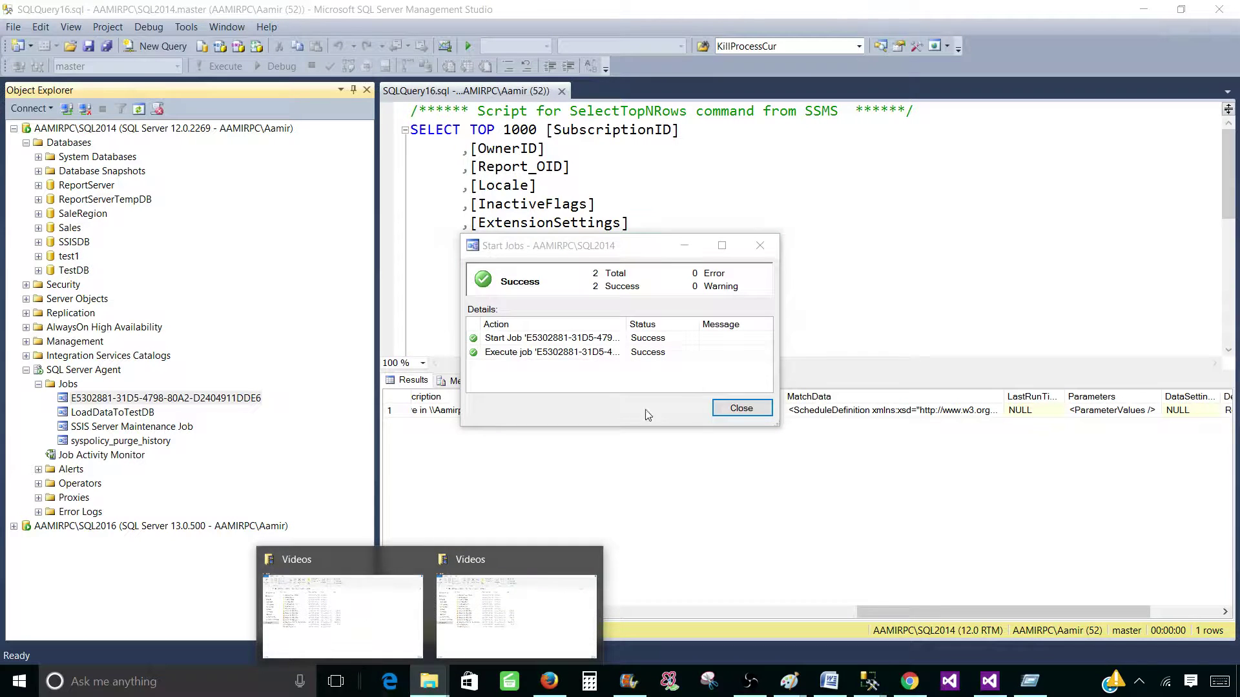
click(742, 408)
Bring up the Videos folder and check for the new ToolTipChart_1.xlsx from 5:00 PM.
mouse_move(429, 681)
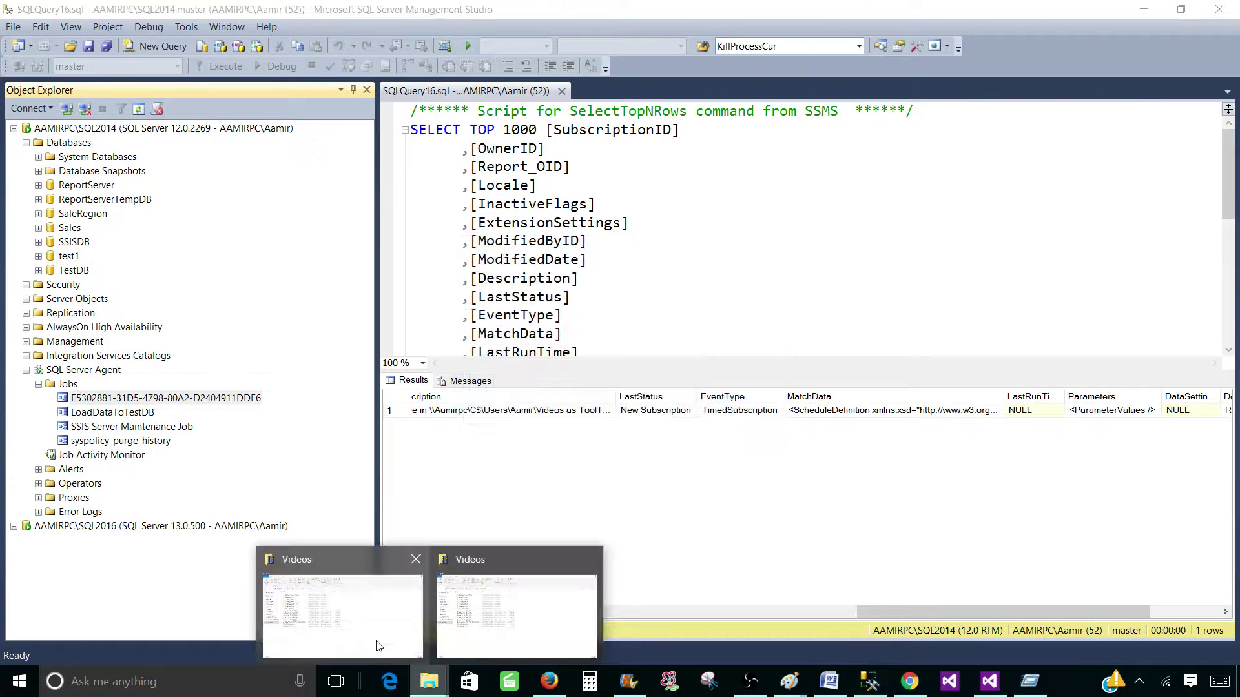
click(379, 647)
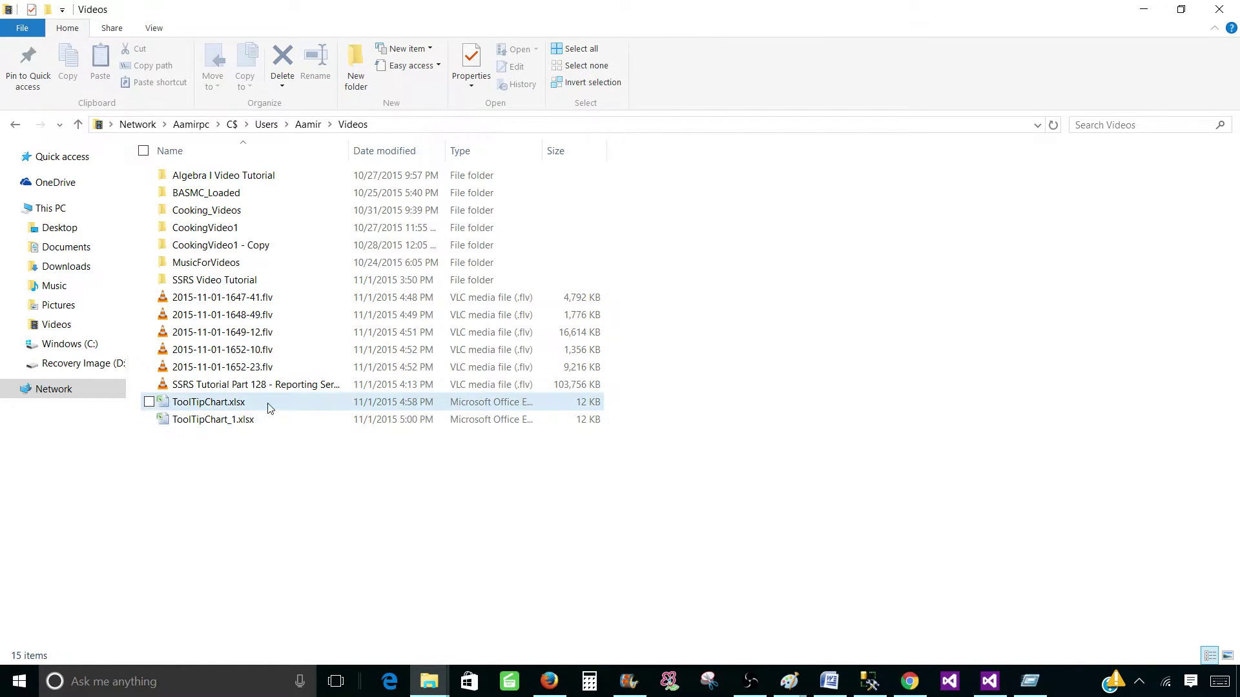
mouse_move(260, 401)
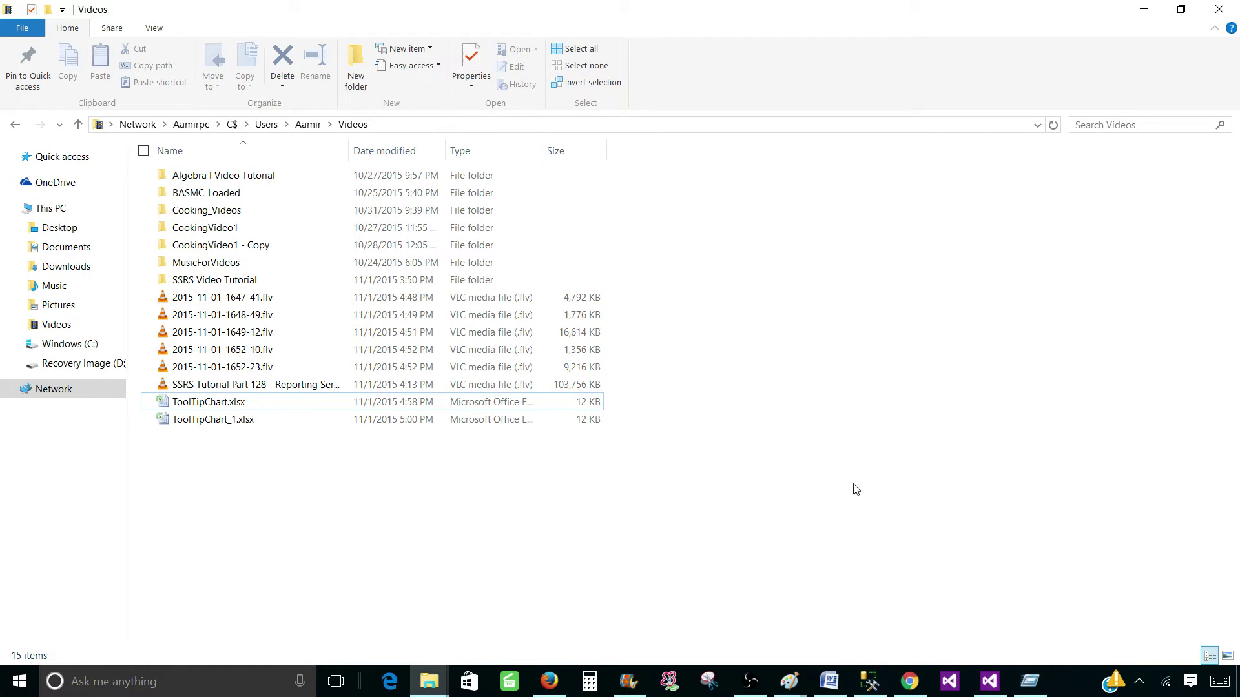
click(1067, 683)
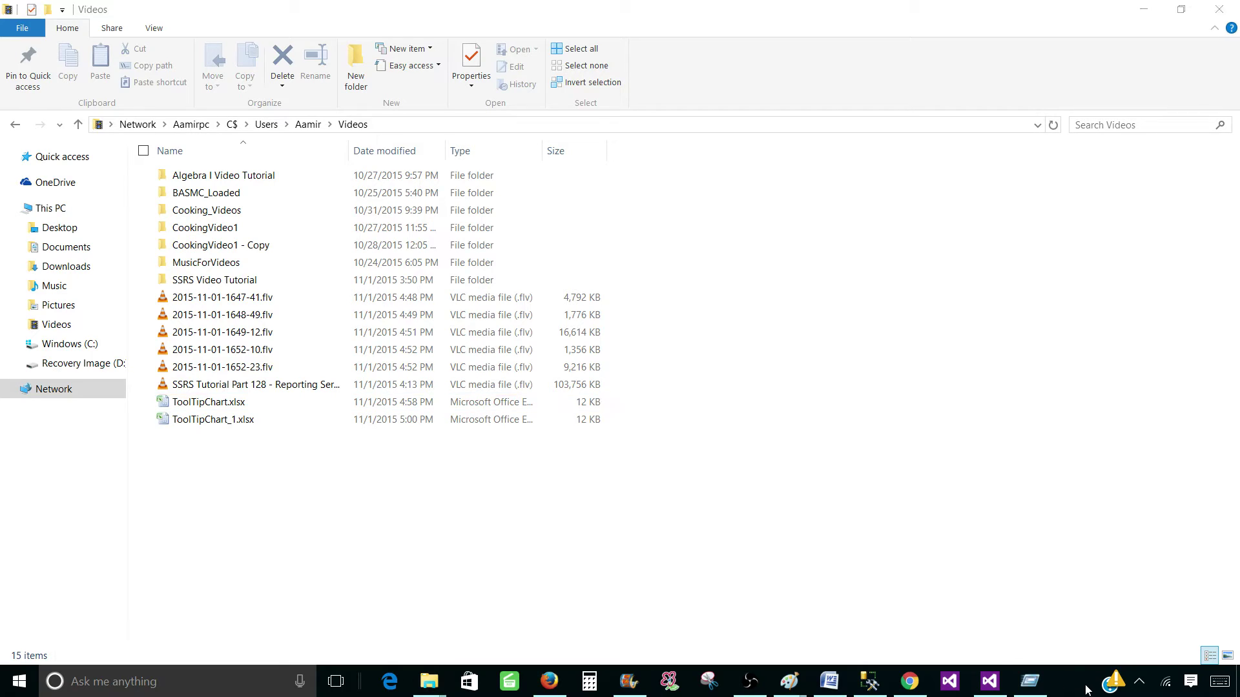